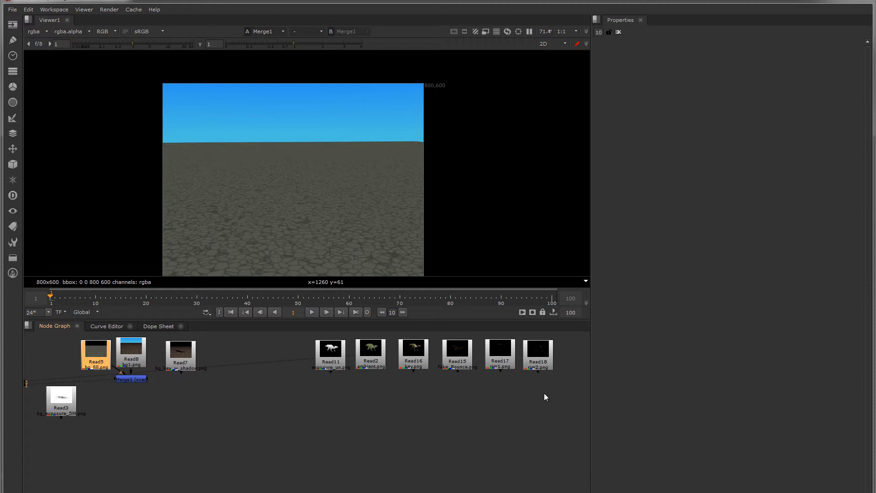
{"action": "left_click", "coordinate": [539, 358]}
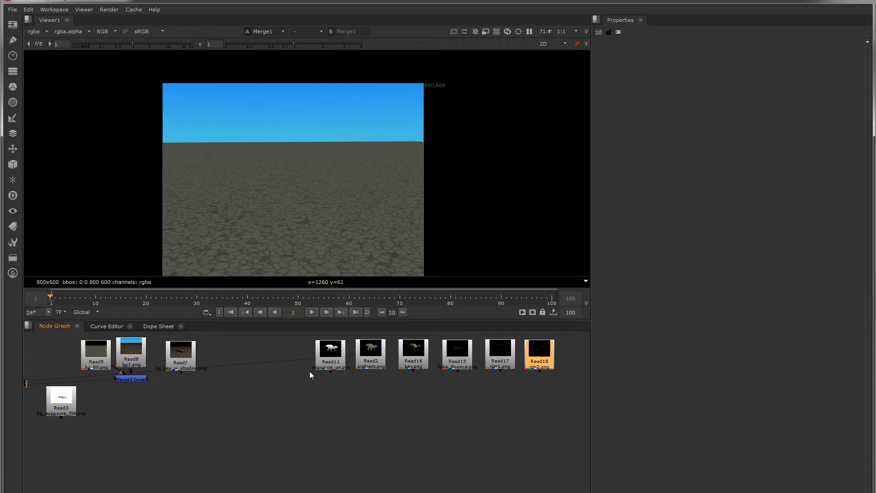
{"action": "left_click_drag", "start_coordinate": [334, 362], "coordinate": [334, 360]}
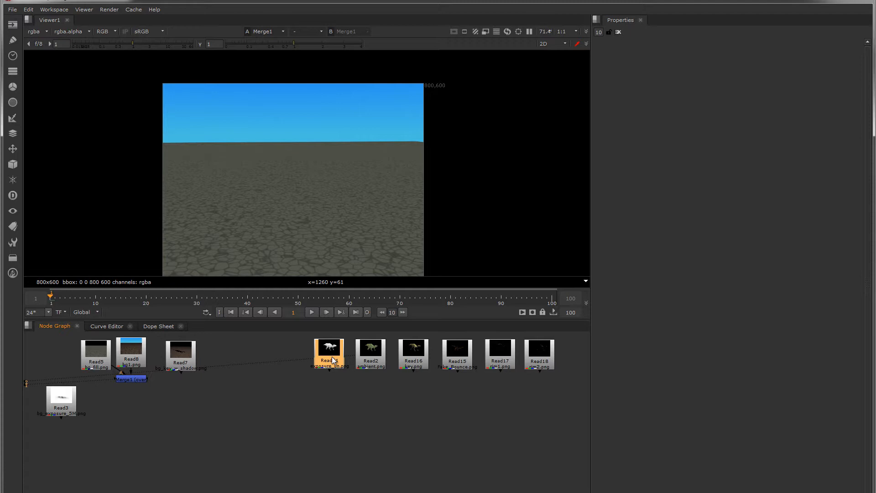
{"action": "middle_click_drag", "start_coordinate": [343, 238], "coordinate": [340, 218]}
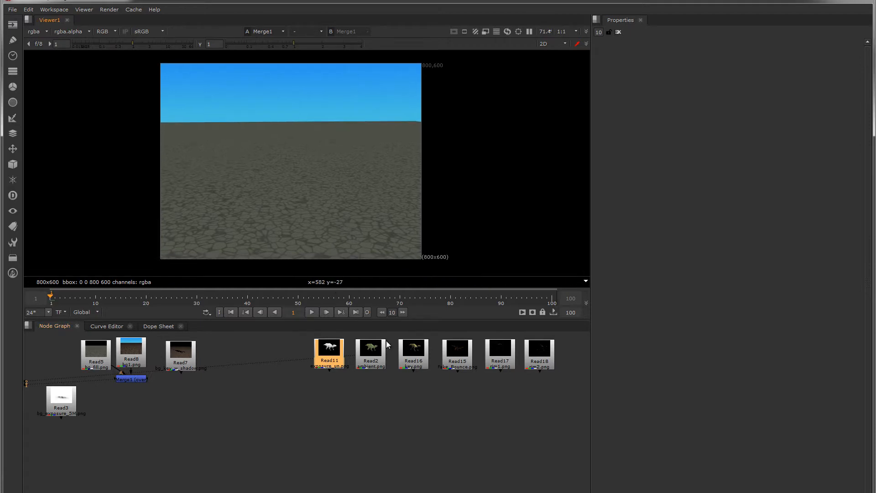
{"action": "left_click", "coordinate": [544, 361]}
{"action": "left_click_drag", "start_coordinate": [544, 362], "coordinate": [545, 361]}
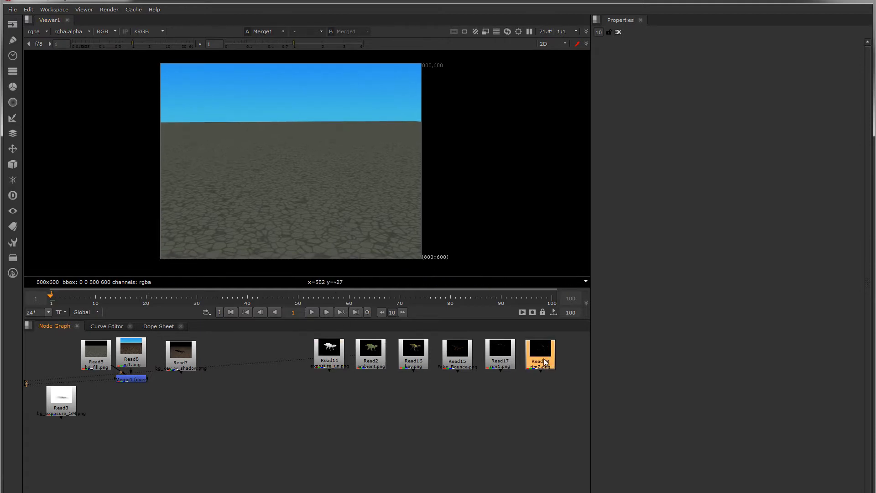
Examine the dinosaur's key, bounce, rim1, rim2, ambient and exposure render passes one by one in the viewer.
{"action": "left_click", "coordinate": [414, 362]}
{"action": "key", "text": "1"}
{"action": "left_click", "coordinate": [461, 361]}
{"action": "key", "text": "1"}
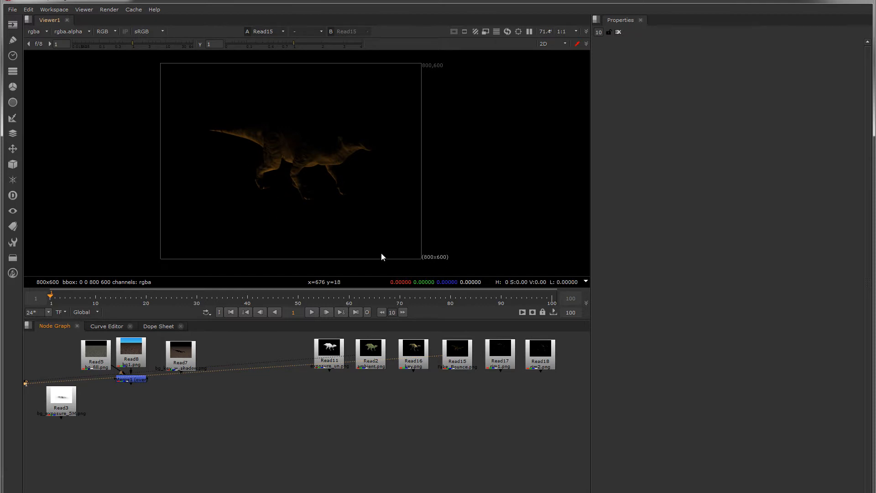
{"action": "left_click", "coordinate": [502, 359]}
{"action": "key", "text": "1"}
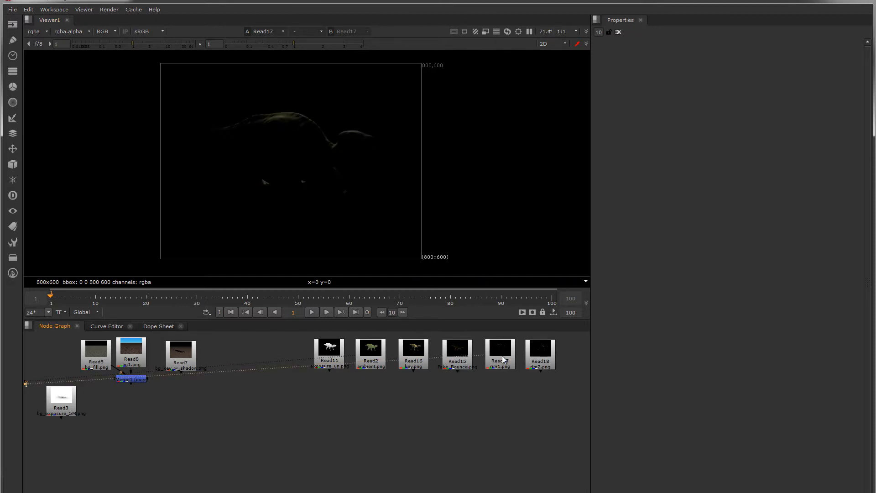
{"action": "left_click", "coordinate": [547, 362]}
{"action": "key", "text": "1"}
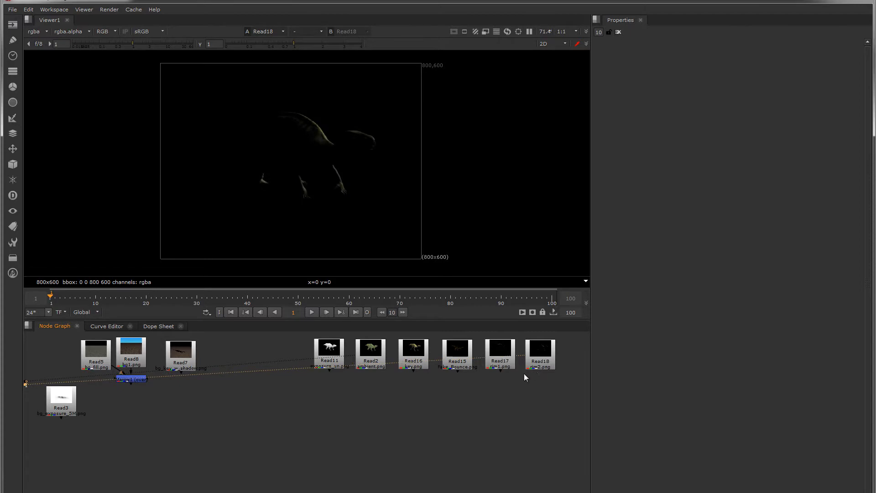
{"action": "left_click", "coordinate": [371, 356]}
{"action": "key", "text": "1"}
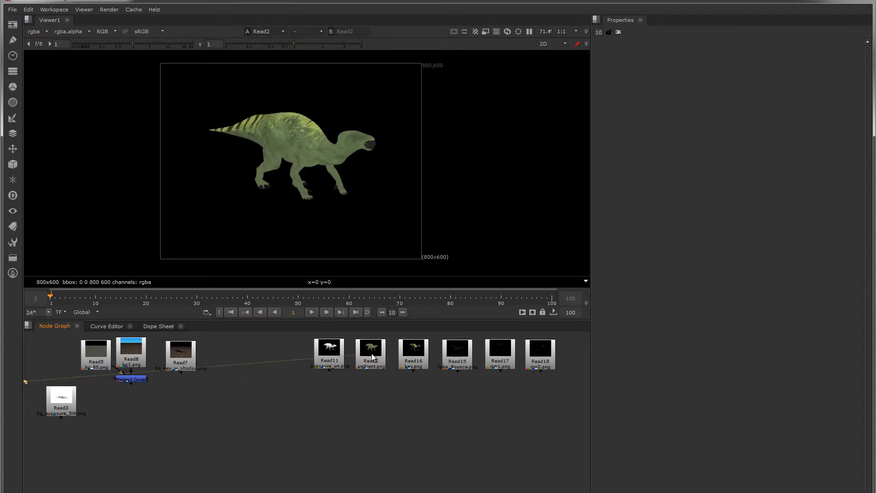
{"action": "left_click", "coordinate": [329, 361]}
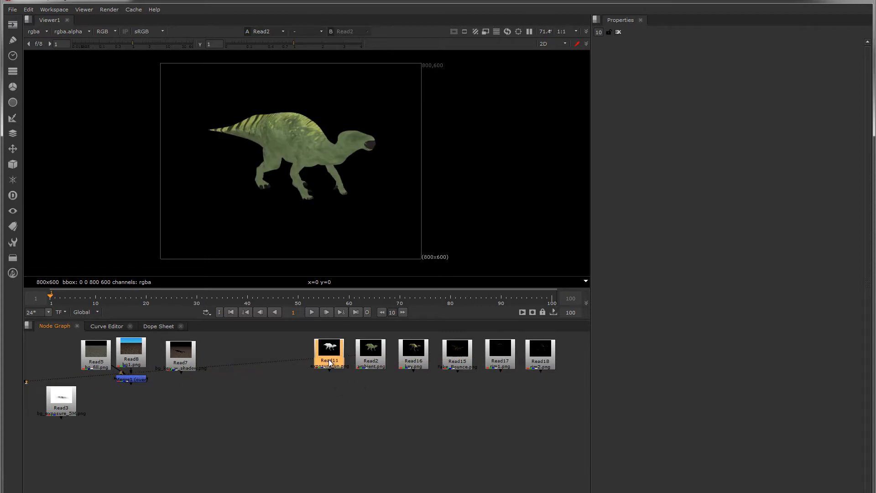
{"action": "key", "text": "1"}
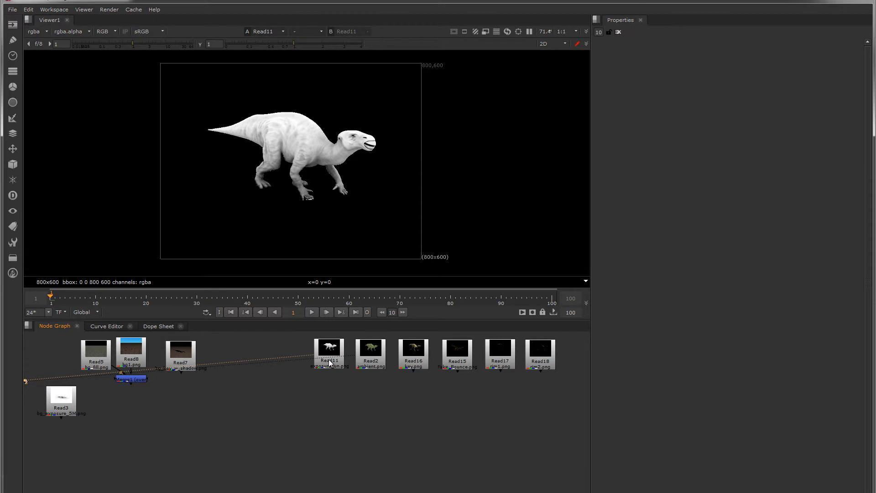
Examine the background fill pass, the merged background, the key shadow pass and the background exposure pass in the viewer.
{"action": "middle_click_drag", "start_coordinate": [203, 392], "coordinate": [280, 395]}
{"action": "left_click", "coordinate": [169, 364]}
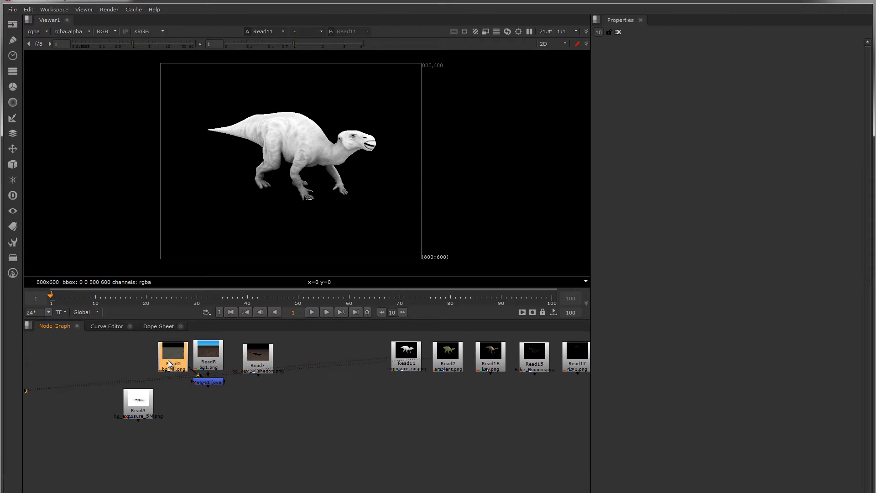
{"action": "left_click_drag", "start_coordinate": [168, 364], "coordinate": [168, 362]}
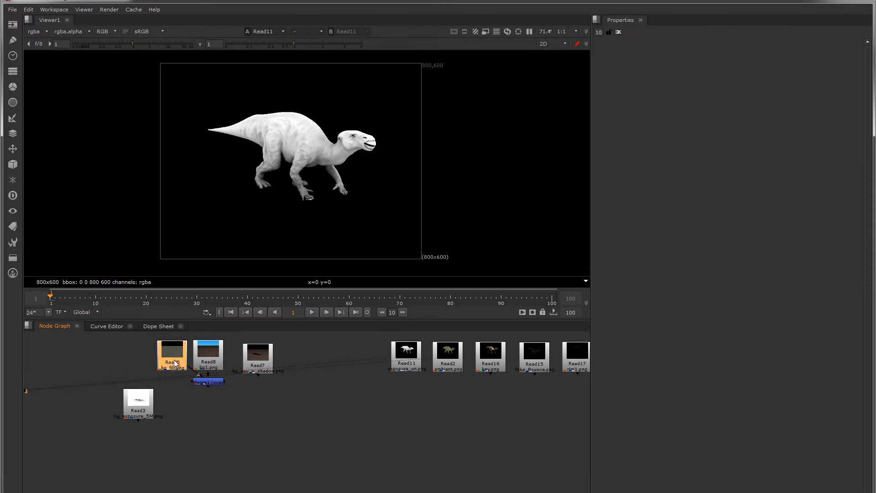
{"action": "key", "text": "1"}
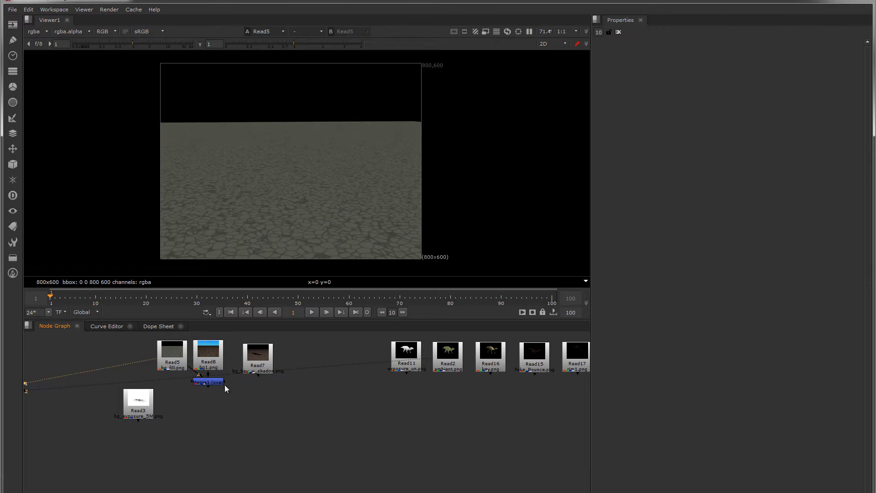
{"action": "left_click", "coordinate": [219, 385]}
{"action": "key", "text": "1"}
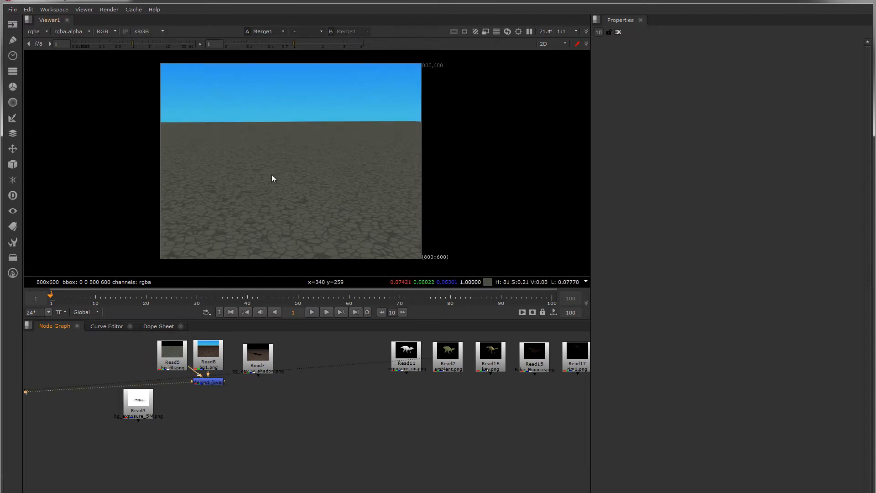
{"action": "left_click", "coordinate": [262, 367]}
{"action": "key", "text": "1"}
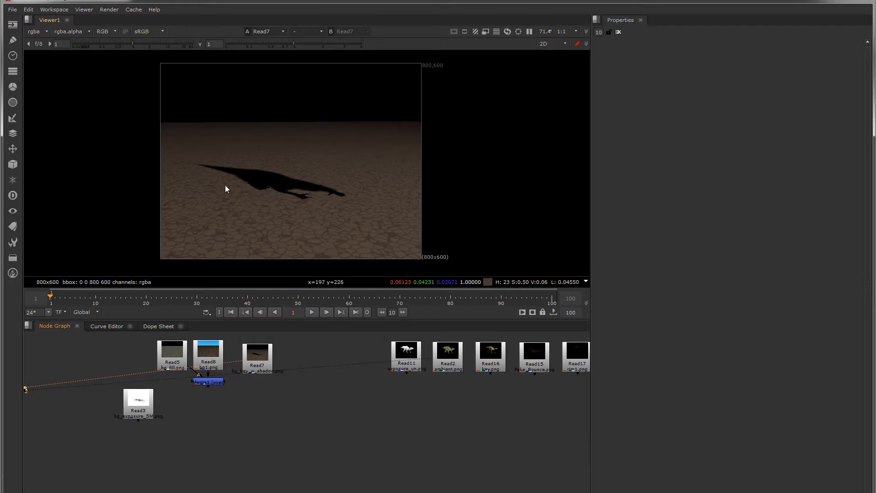
{"action": "left_click", "coordinate": [137, 415]}
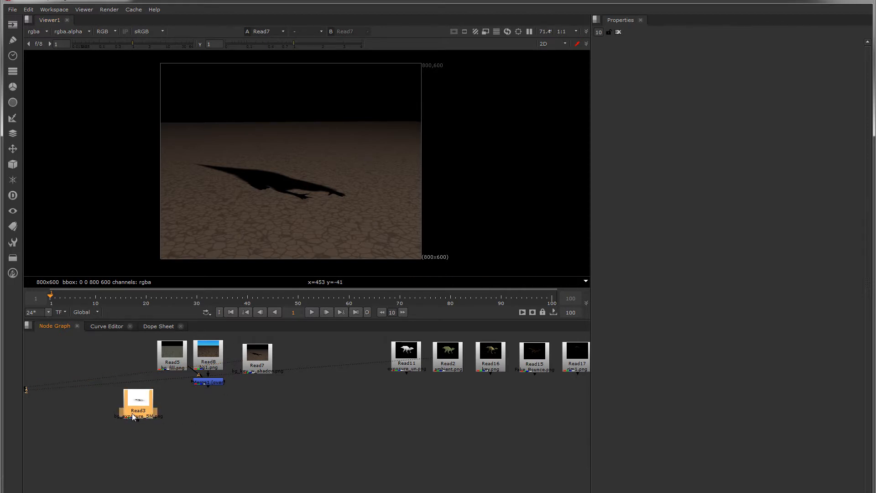
{"action": "key", "text": "1"}
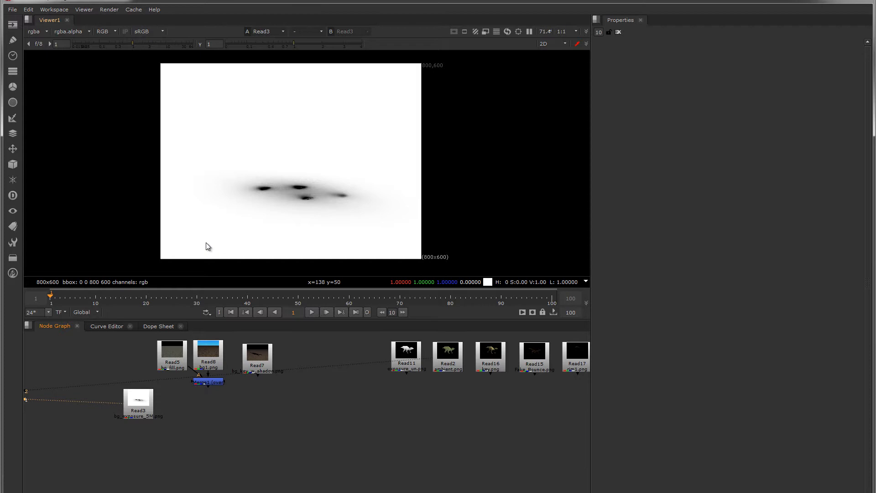
Inspect the ambient pass up close around the dinosaur's neck and head, comparing its colour with its alpha channel.
{"action": "middle_click_drag", "start_coordinate": [488, 401], "coordinate": [391, 397]}
{"action": "left_click", "coordinate": [354, 362]}
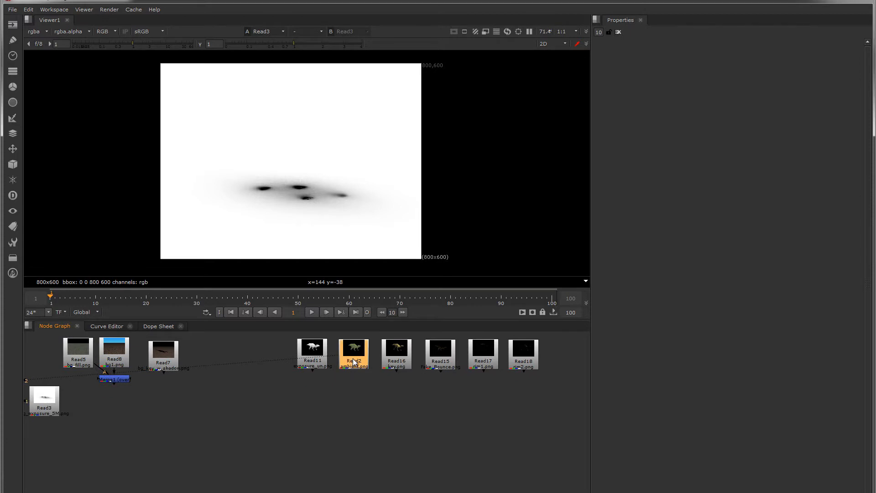
{"action": "key", "text": "1"}
{"action": "scroll", "coordinate": [339, 139], "scroll_direction": "up", "scroll_amount": 5}
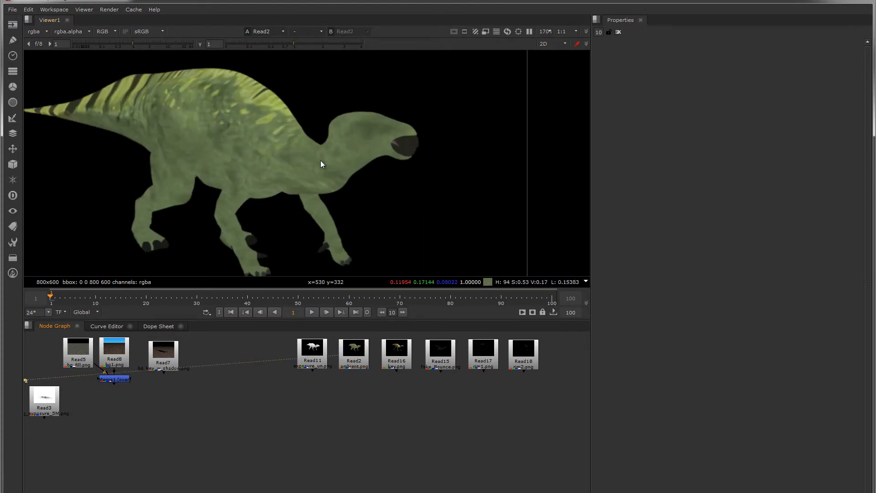
{"action": "scroll", "coordinate": [321, 162], "scroll_direction": "up", "scroll_amount": 5}
{"action": "scroll", "coordinate": [365, 198], "scroll_direction": "up", "scroll_amount": 4}
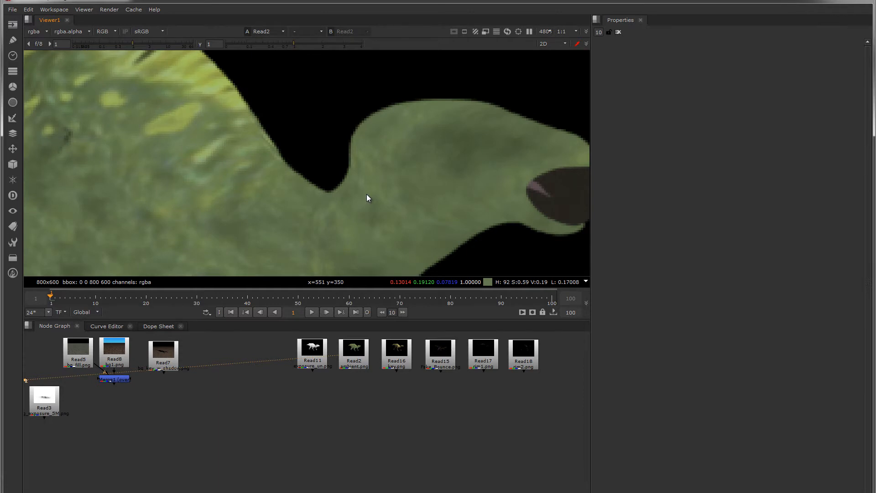
{"action": "key", "text": "a"}
{"action": "key", "text": "a"}
{"action": "key", "text": "a"}
{"action": "key", "text": "a"}
{"action": "key", "text": "a"}
{"action": "key", "text": "a"}
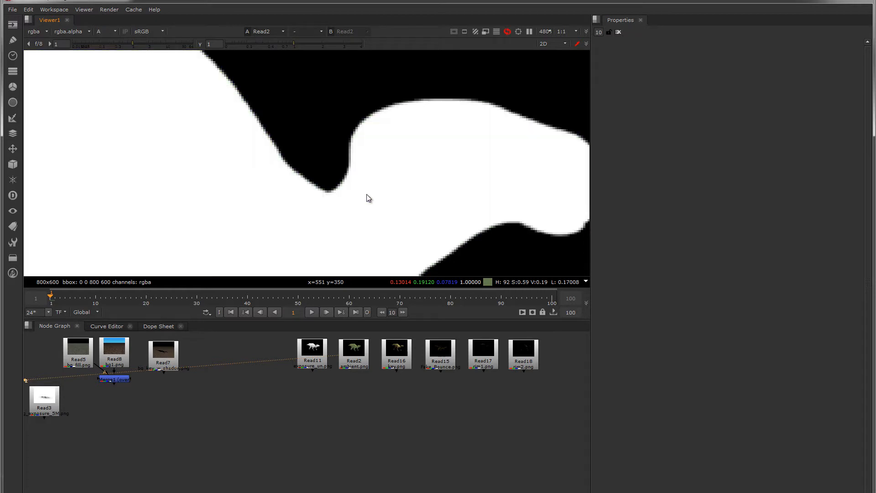
{"action": "key", "text": "a"}
{"action": "key", "text": "a"}
{"action": "key", "text": "a"}
{"action": "key", "text": "a"}
{"action": "scroll", "coordinate": [368, 198], "scroll_direction": "down", "scroll_amount": 3}
{"action": "middle_click_drag", "start_coordinate": [367, 198], "coordinate": [407, 155]}
Inspect the edges of the key pass up close, comparing its colour with its alpha channel.
{"action": "left_click", "coordinate": [399, 360]}
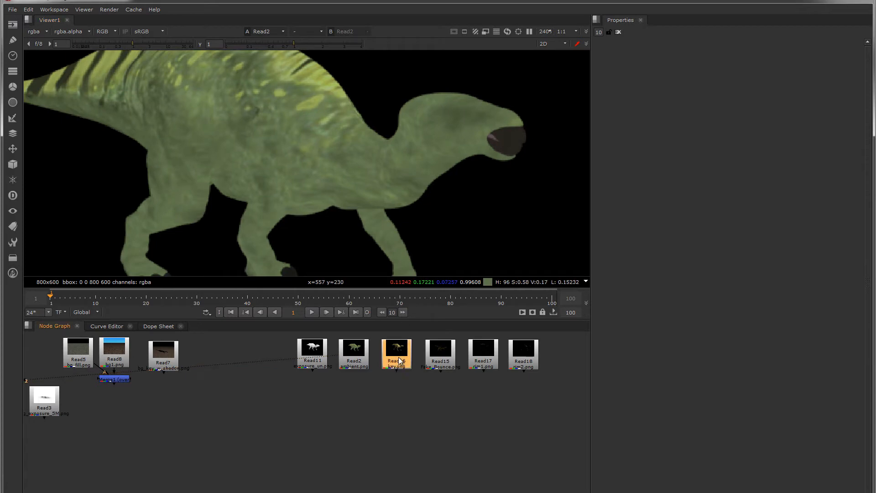
{"action": "key", "text": "1"}
{"action": "scroll", "coordinate": [429, 97], "scroll_direction": "up", "scroll_amount": 3}
{"action": "key", "text": "a"}
{"action": "key", "text": "a"}
{"action": "key", "text": "a"}
{"action": "key", "text": "a"}
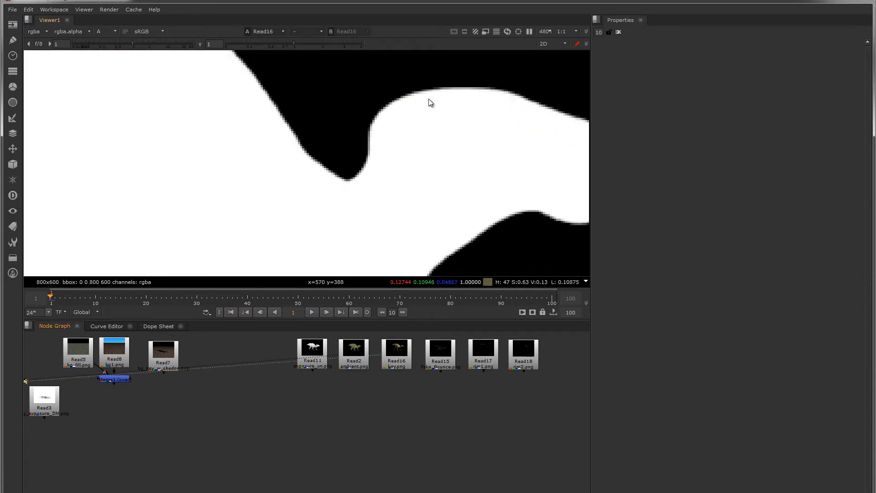
{"action": "key", "text": "a"}
{"action": "scroll", "coordinate": [429, 99], "scroll_direction": "down", "scroll_amount": 3}
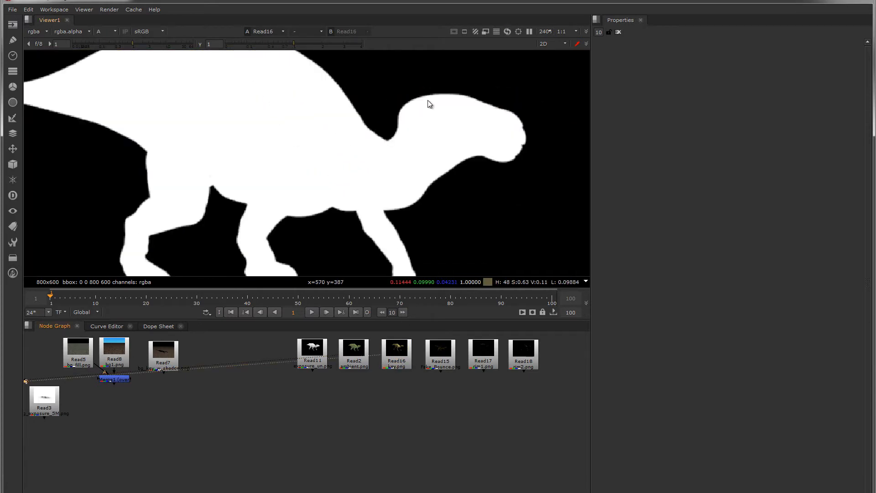
{"action": "key", "text": "a"}
Add an Unpremult node below the ambient pass (Read2).
{"action": "left_click", "coordinate": [354, 363]}
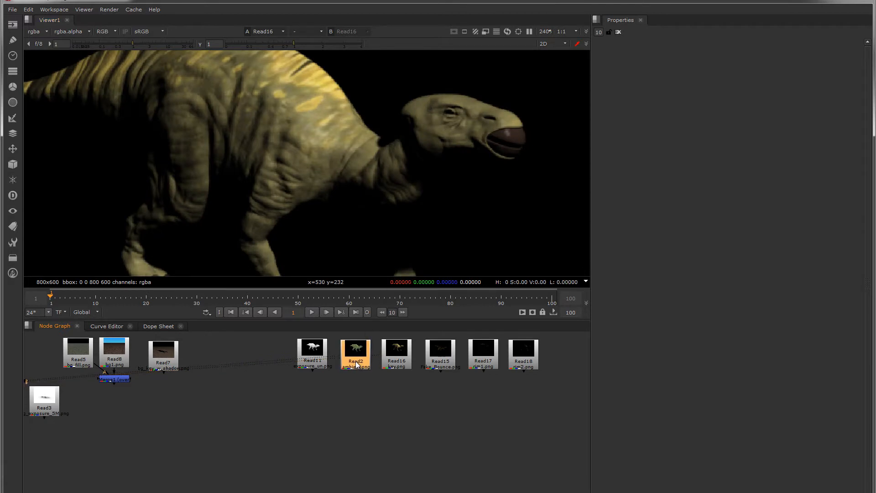
{"action": "left_click_drag", "start_coordinate": [354, 363], "coordinate": [356, 363]}
{"action": "left_click", "coordinate": [322, 363]}
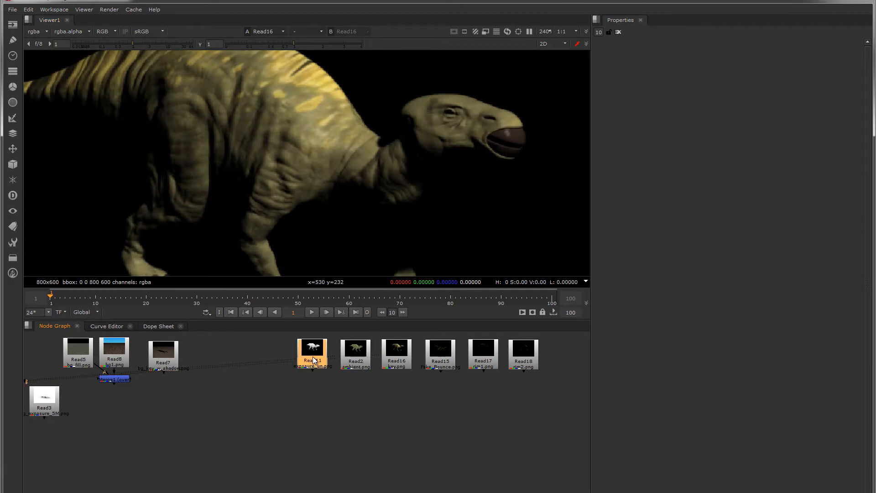
{"action": "left_click", "coordinate": [362, 363]}
{"action": "key", "text": "Tab"}
{"action": "type", "text": "un"}
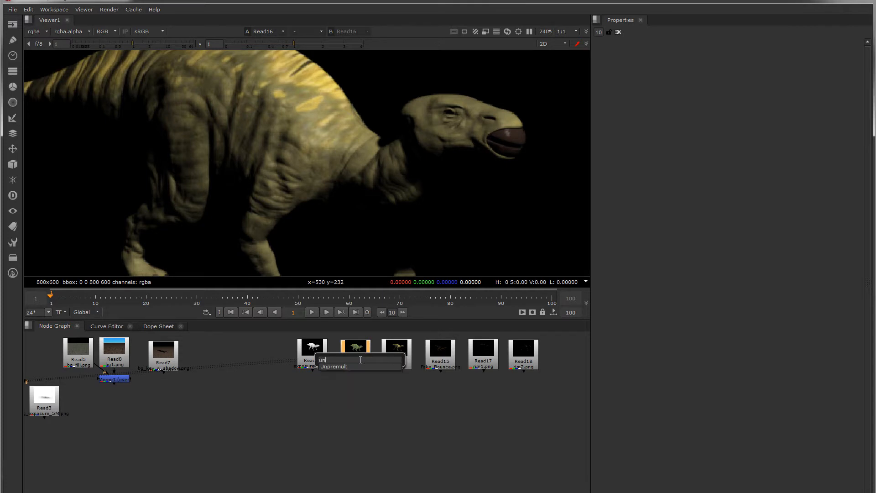
{"action": "key", "text": "Return"}
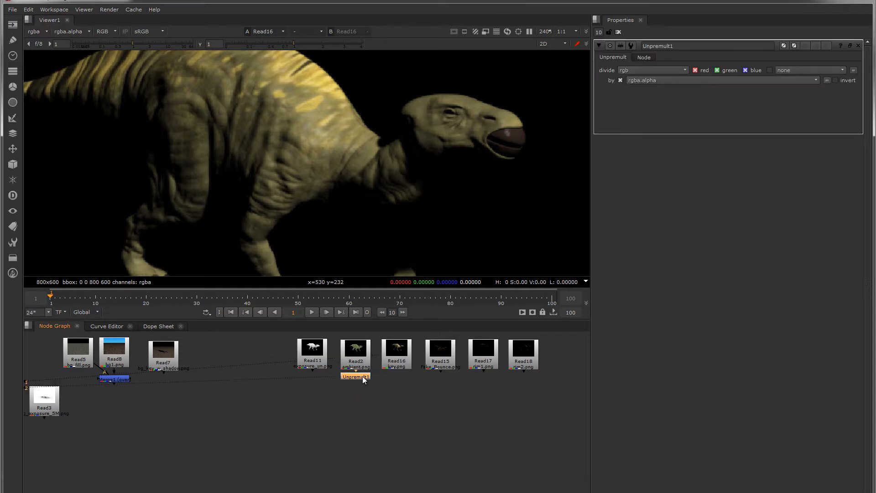
Attach copies of the Unpremult node to the key, bounce, rim1 and rim2 passes.
{"action": "left_click", "coordinate": [395, 365]}
{"action": "key", "text": "ctrl+v"}
{"action": "left_click", "coordinate": [434, 365]}
{"action": "key", "text": "ctrl+v"}
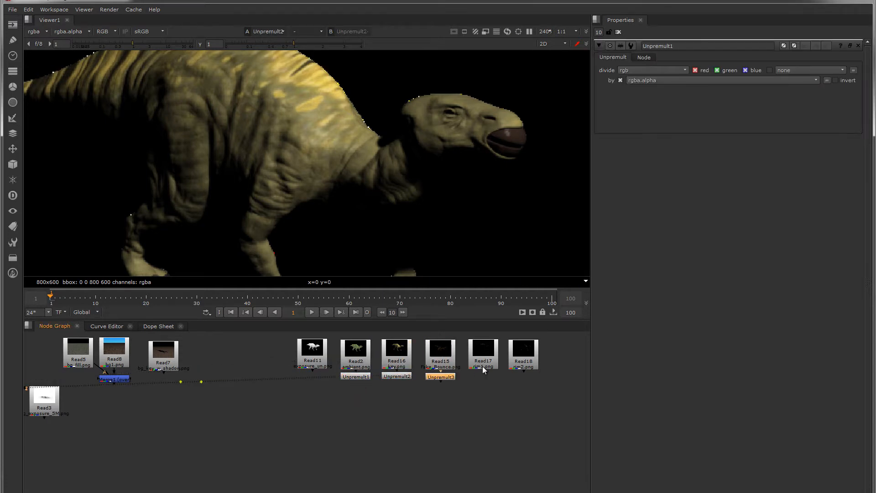
{"action": "double_click", "coordinate": [483, 365]}
{"action": "key", "text": "ctrl+v"}
{"action": "left_click", "coordinate": [523, 365]}
{"action": "key", "text": "ctrl+v"}
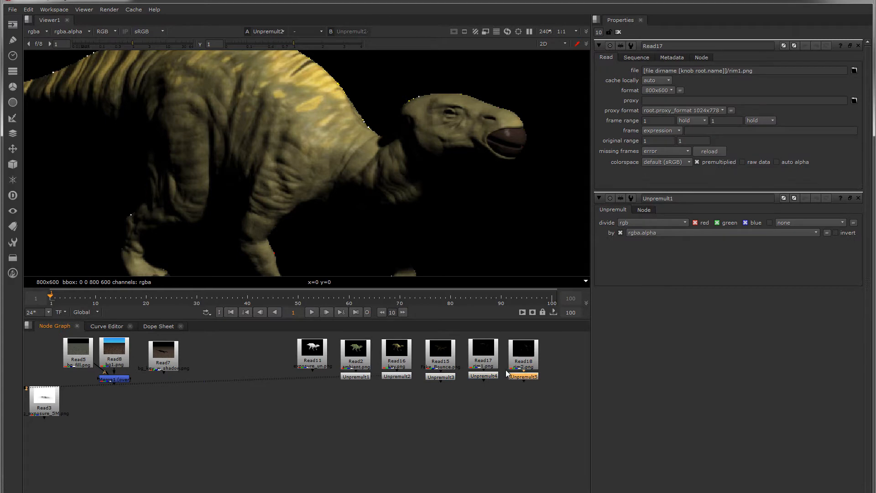
Examine the dinosaur's exposure pass across the whole body, and compare it with the unpremultiplied ambient pass.
{"action": "left_click", "coordinate": [312, 352]}
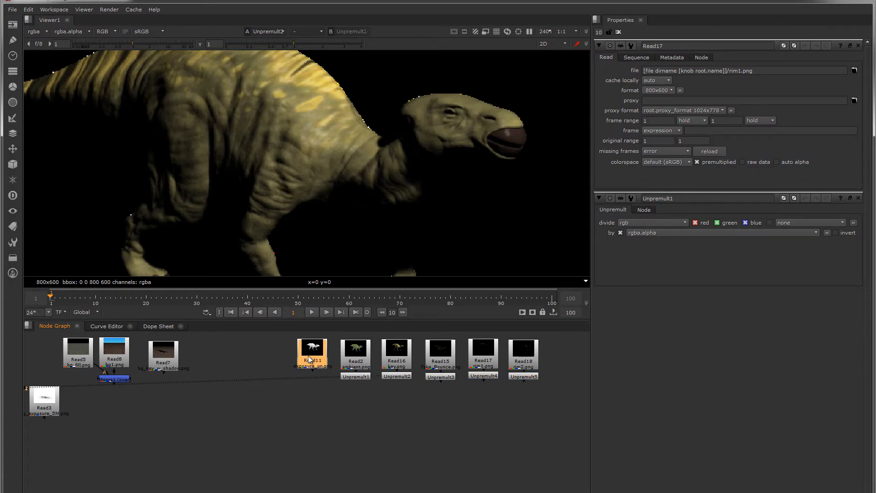
{"action": "key", "text": "1"}
{"action": "middle_click_drag", "start_coordinate": [413, 138], "coordinate": [401, 168]}
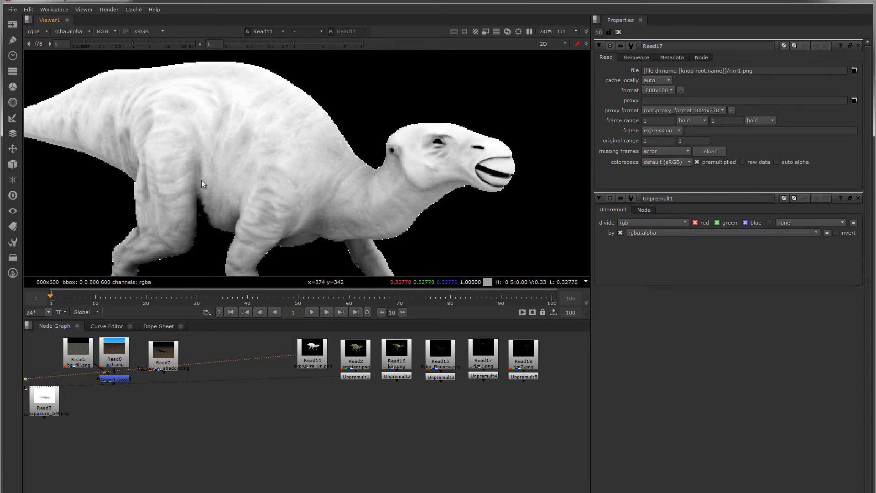
{"action": "middle_click_drag", "start_coordinate": [201, 180], "coordinate": [317, 186]}
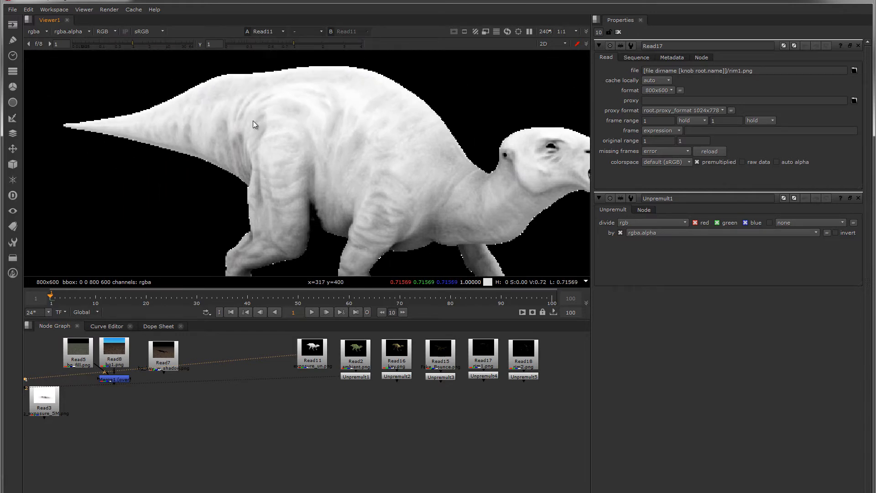
{"action": "middle_click_drag", "start_coordinate": [400, 155], "coordinate": [286, 136]}
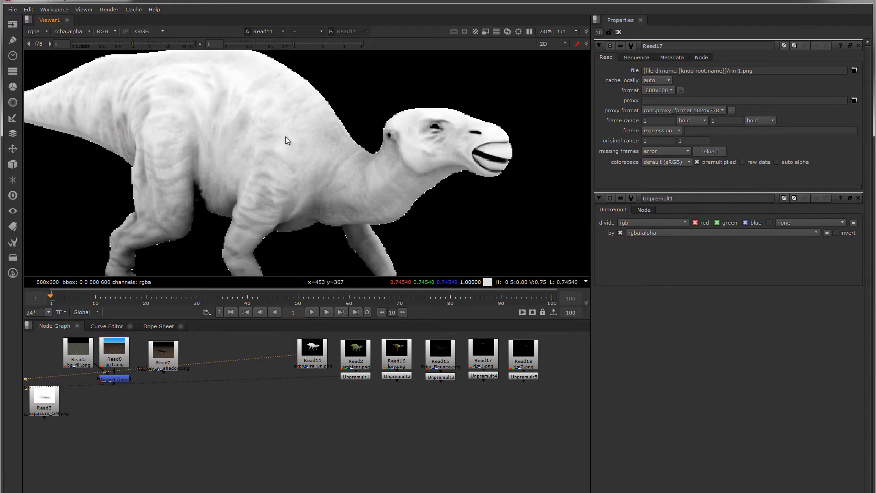
{"action": "left_click", "coordinate": [356, 376]}
{"action": "key", "text": "1"}
{"action": "scroll", "coordinate": [337, 153], "scroll_direction": "down", "scroll_amount": 3}
{"action": "middle_click_drag", "start_coordinate": [339, 159], "coordinate": [341, 163]}
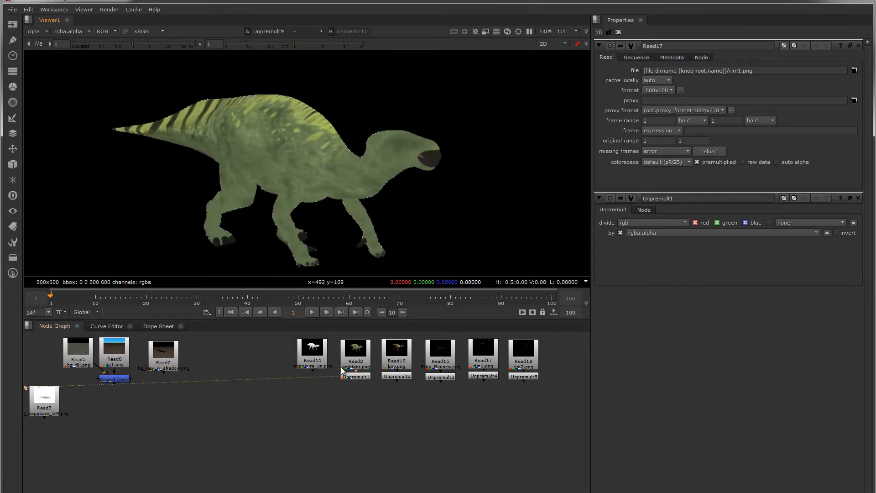
Add a Multiply merge node fed by the unpremultiplied ambient pass.
{"action": "left_click", "coordinate": [319, 360]}
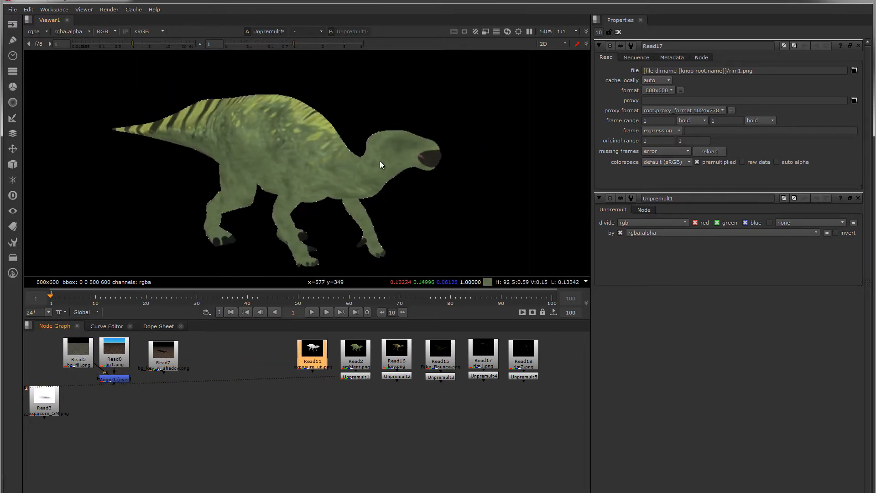
{"action": "left_click", "coordinate": [355, 355]}
{"action": "left_click", "coordinate": [358, 378]}
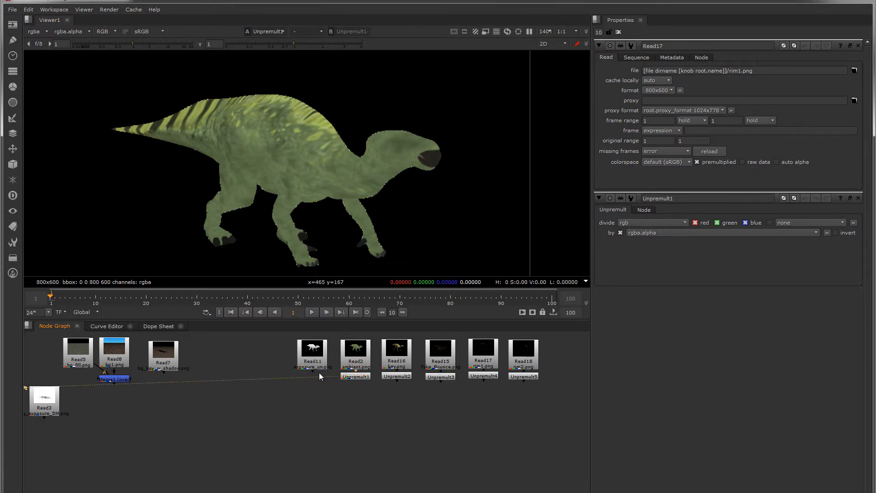
{"action": "left_click", "coordinate": [357, 377]}
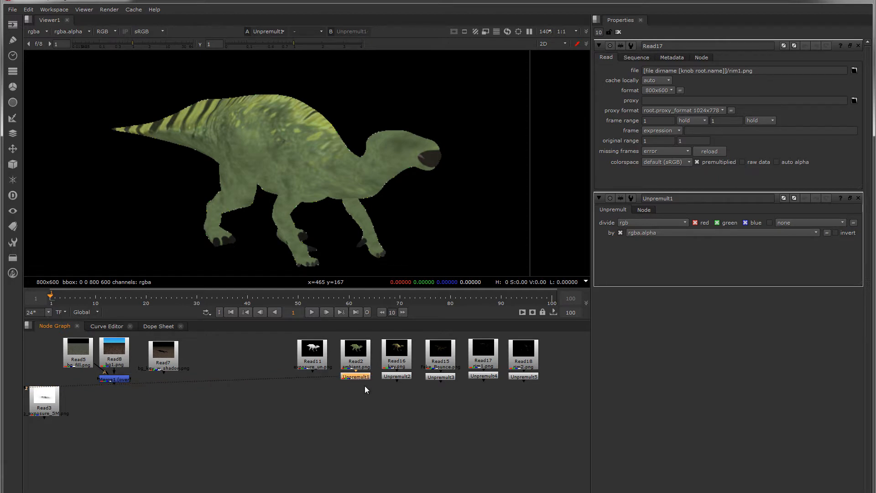
{"action": "key", "text": "Tab"}
{"action": "type", "text": "mul"}
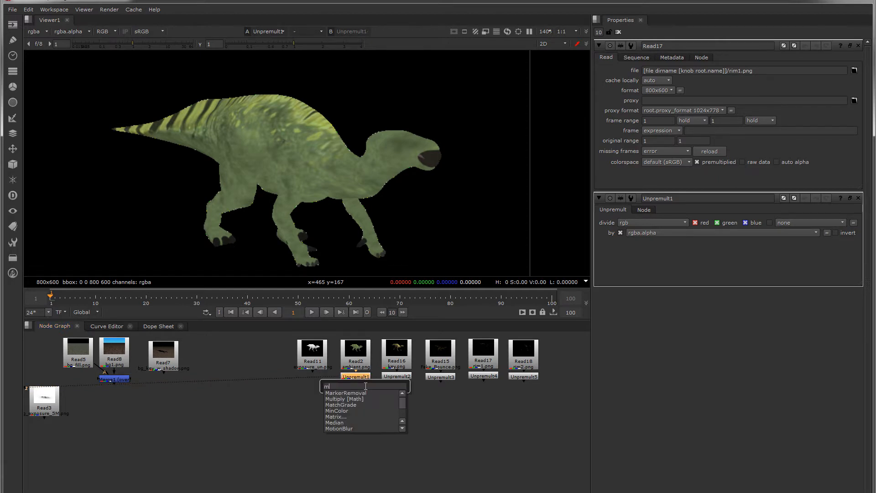
{"action": "key", "text": "Down"}
{"action": "key", "text": "Down"}
{"action": "key", "text": "Return"}
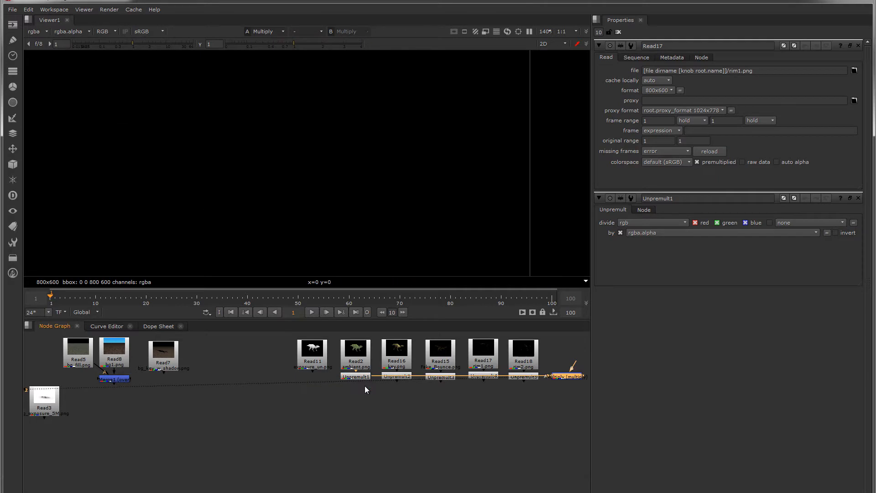
Connect the exposure pass (Read11) to the Multiply node's free input and place the node just below Unpremult1.
{"action": "left_click_drag", "start_coordinate": [579, 381], "coordinate": [360, 433]}
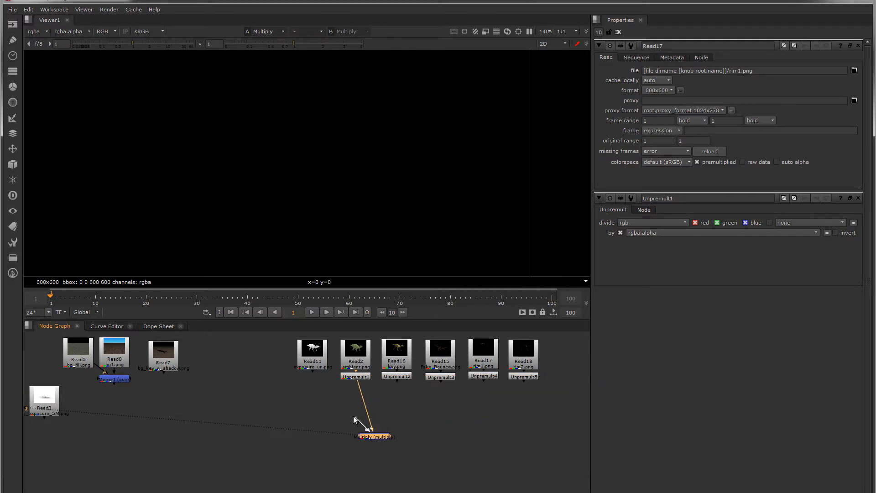
{"action": "left_click_drag", "start_coordinate": [354, 379], "coordinate": [311, 360]}
{"action": "left_click_drag", "start_coordinate": [383, 425], "coordinate": [356, 377]}
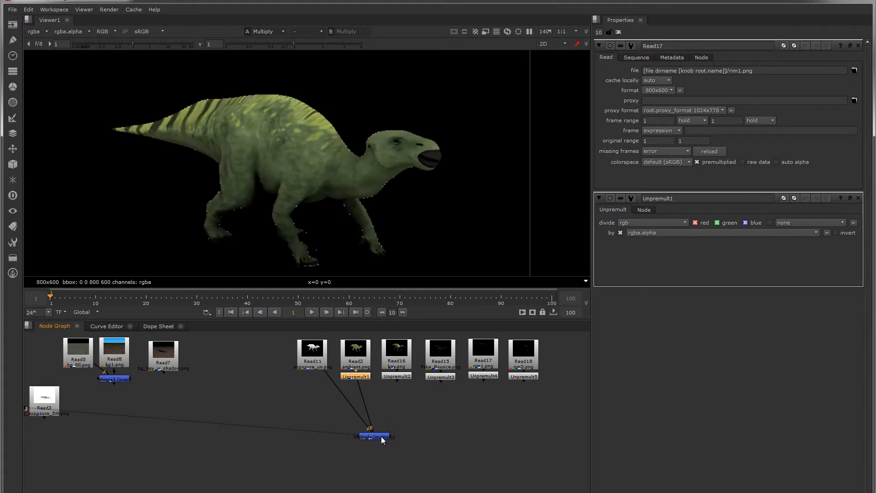
{"action": "left_click_drag", "start_coordinate": [383, 438], "coordinate": [361, 393]}
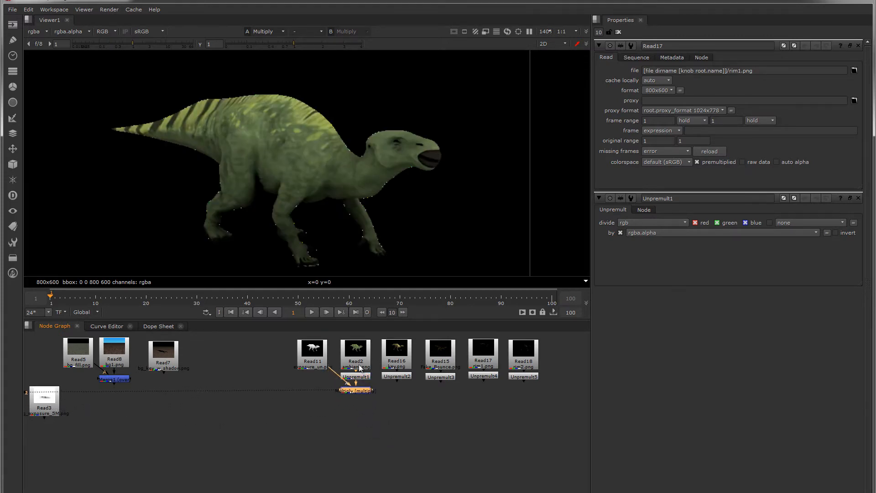
Compare the multiplied result with the unpremultiplied ambient pass over the dinosaur's whole body.
{"action": "middle_click_drag", "start_coordinate": [328, 179], "coordinate": [340, 166]}
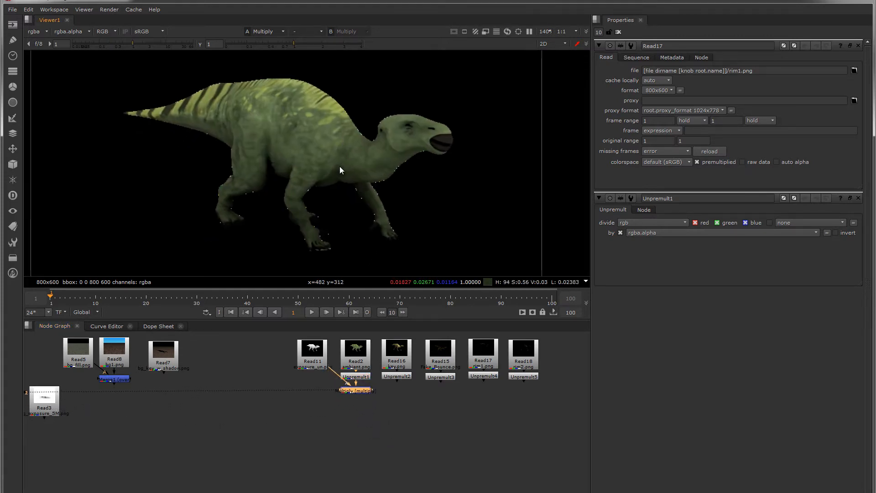
{"action": "scroll", "coordinate": [403, 133], "scroll_direction": "up", "scroll_amount": 3}
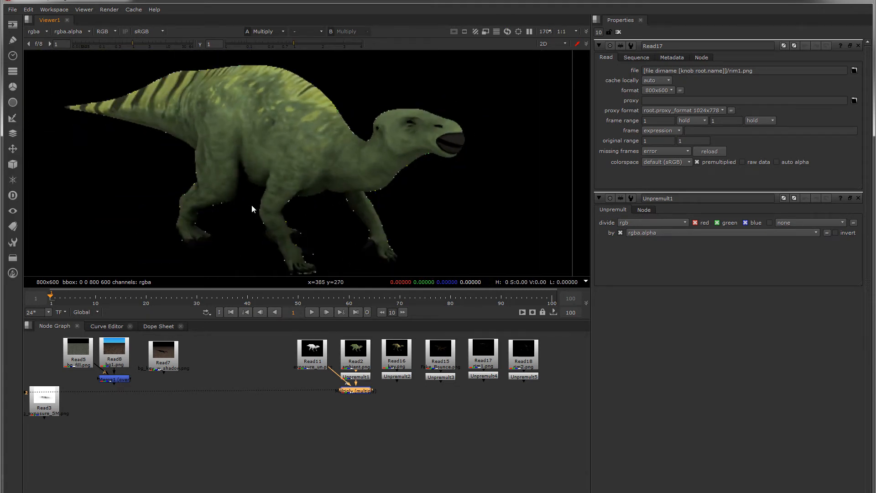
{"action": "middle_click_drag", "start_coordinate": [252, 205], "coordinate": [272, 200]}
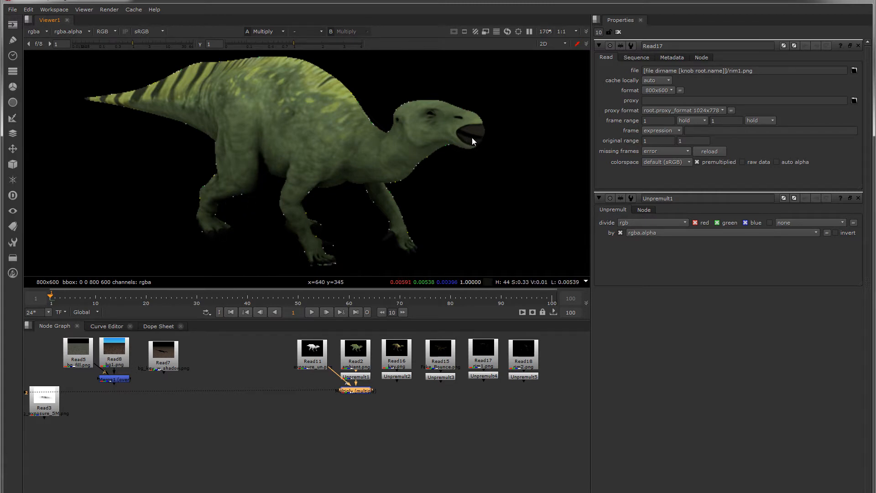
{"action": "left_click", "coordinate": [358, 376]}
{"action": "key", "text": "1"}
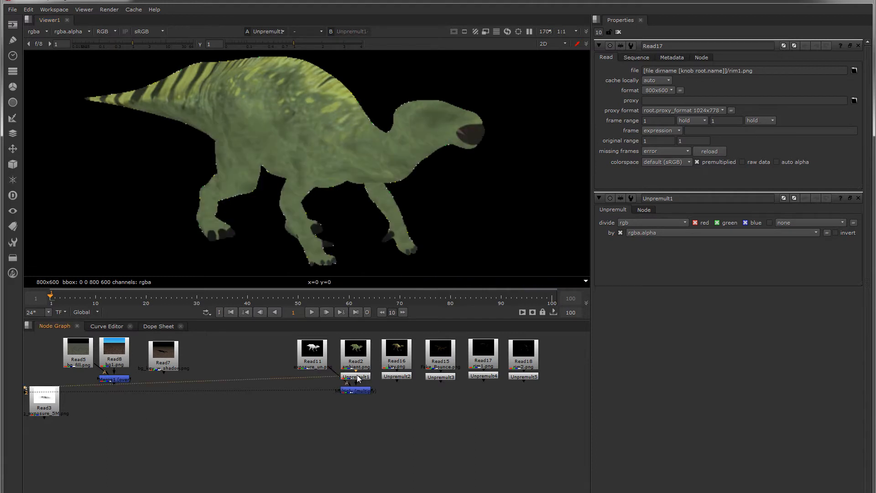
{"action": "left_click", "coordinate": [360, 390]}
{"action": "key", "text": "1"}
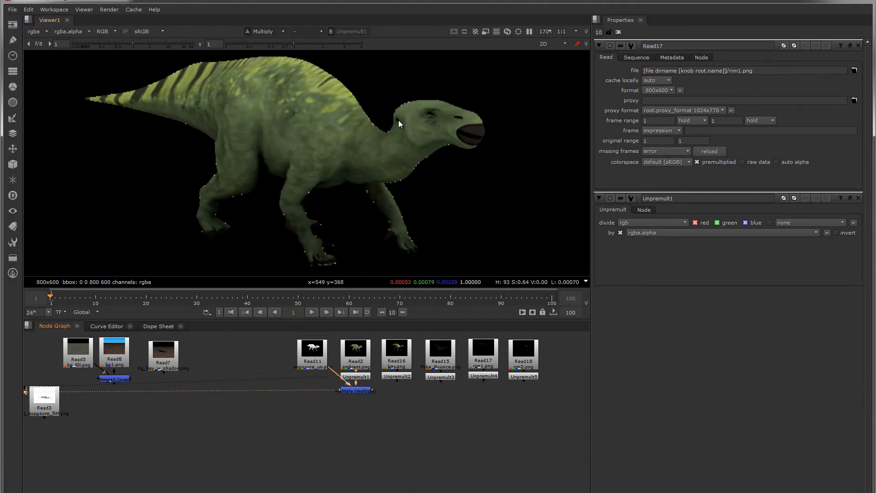
Examine the head, neck and legs up close, switching between the unpremultiplied ambient pass and the exposure-multiplied version.
{"action": "scroll", "coordinate": [398, 120], "scroll_direction": "up", "scroll_amount": 2}
{"action": "key", "text": "1"}
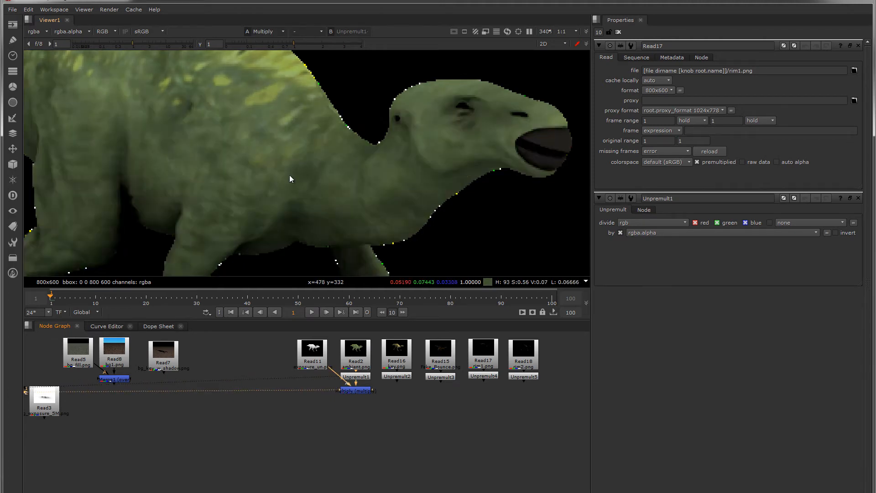
{"action": "scroll", "coordinate": [289, 175], "scroll_direction": "down", "scroll_amount": 2}
{"action": "key", "text": "1"}
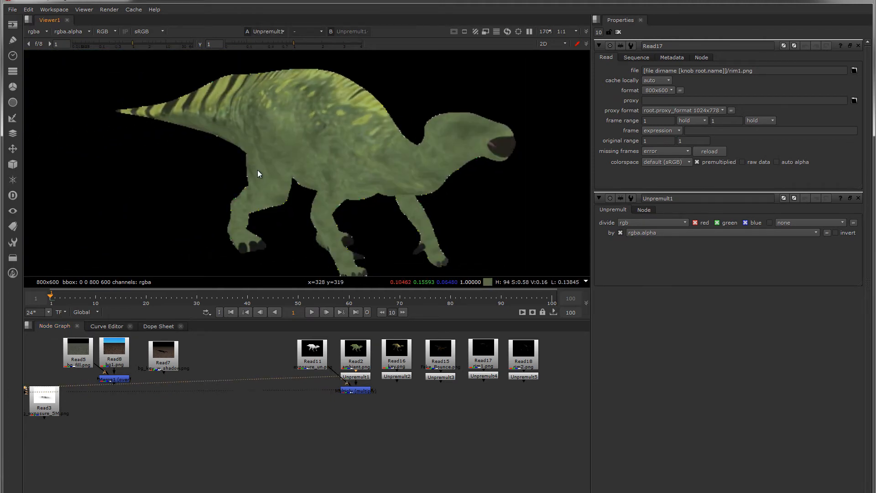
{"action": "key", "text": "2"}
{"action": "scroll", "coordinate": [258, 171], "scroll_direction": "up", "scroll_amount": 2}
{"action": "key", "text": "1"}
{"action": "key", "text": "2"}
{"action": "scroll", "coordinate": [256, 196], "scroll_direction": "down", "scroll_amount": 2}
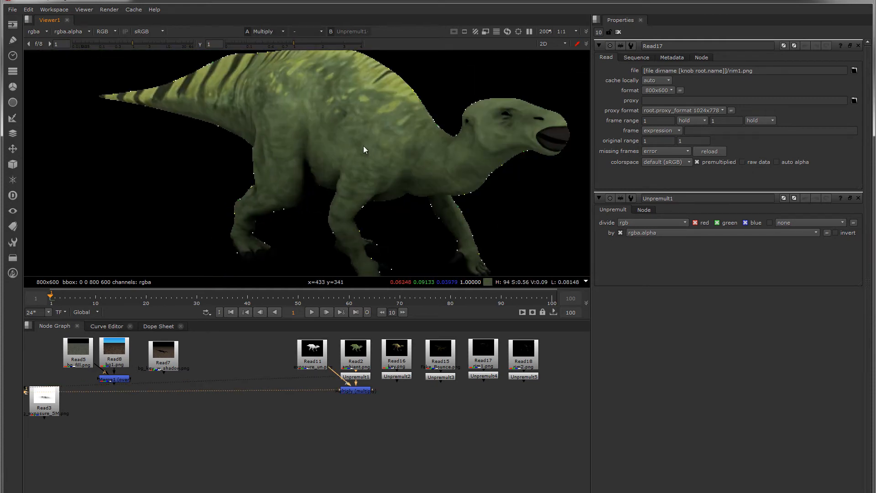
{"action": "middle_click_drag", "start_coordinate": [400, 190], "coordinate": [367, 186]}
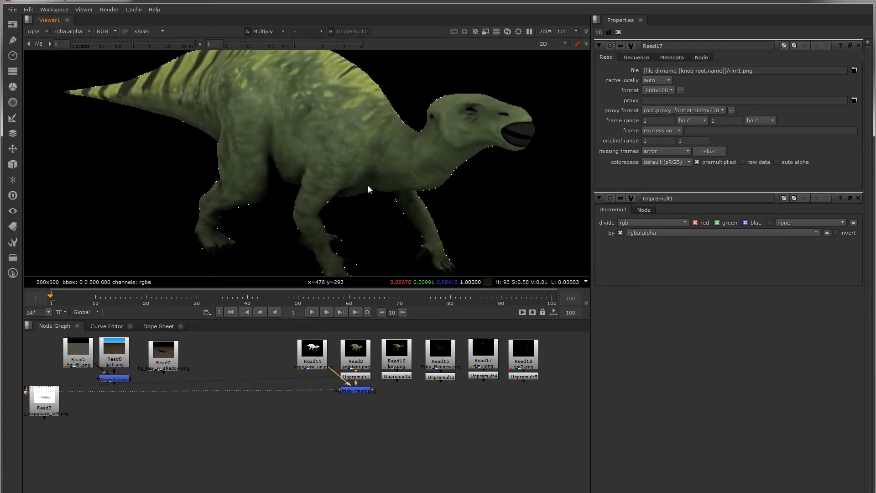
{"action": "scroll", "coordinate": [368, 186], "scroll_direction": "down", "scroll_amount": 2}
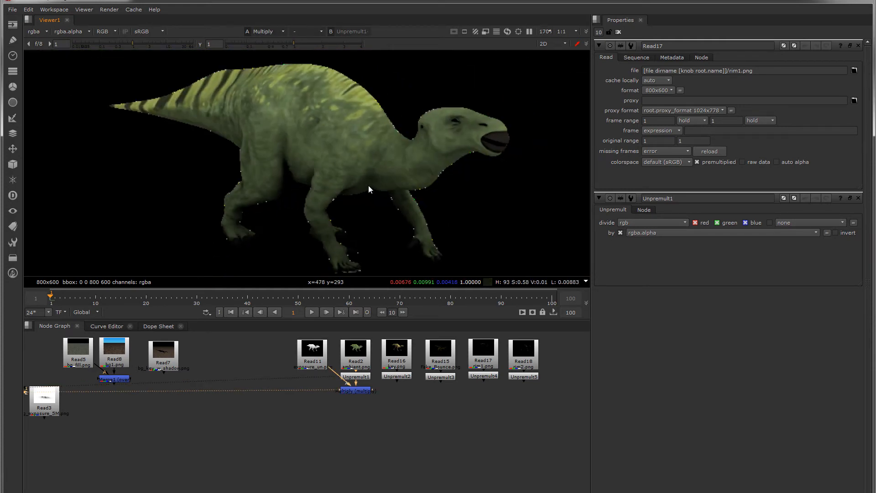
Add the unpremultiplied key pass to the multiplied ambient result with a Plus merge, and check the merge's properties.
{"action": "left_click", "coordinate": [400, 377]}
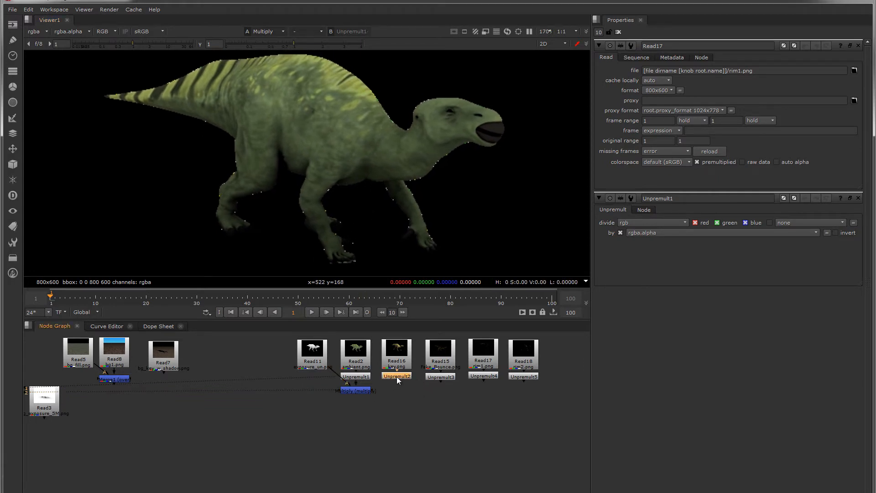
{"action": "left_click", "coordinate": [358, 390]}
{"action": "key", "text": "Tab"}
{"action": "type", "text": "Plus"}
{"action": "key", "text": "Return"}
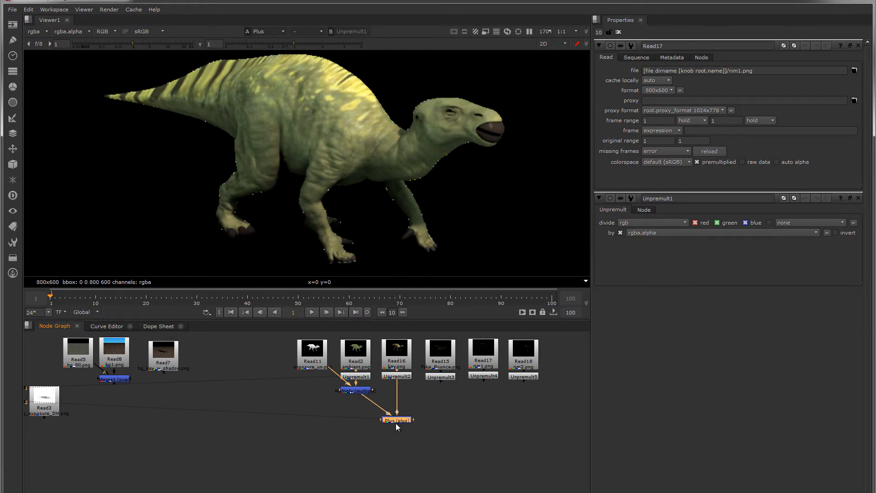
{"action": "double_click", "coordinate": [398, 421]}
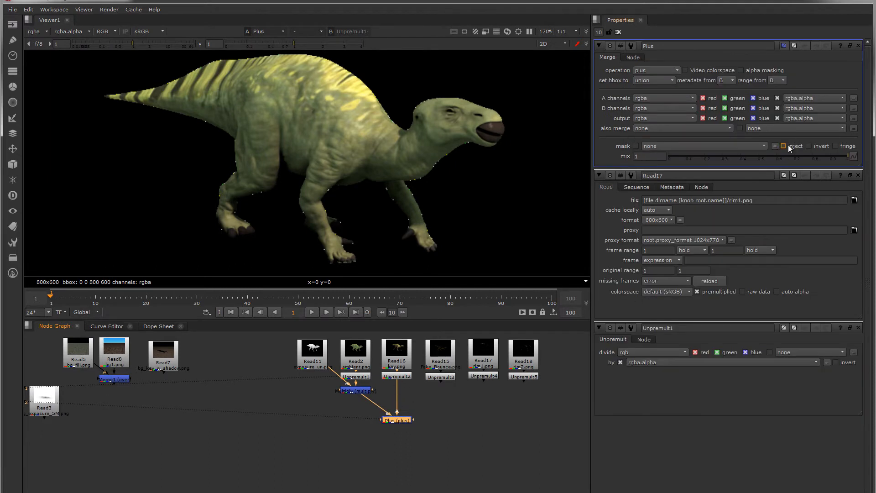
{"action": "left_click_drag", "start_coordinate": [796, 155], "coordinate": [867, 169]}
{"action": "left_click", "coordinate": [405, 423]}
{"action": "left_click", "coordinate": [450, 379]}
{"action": "left_click", "coordinate": [399, 420], "text": "shift"}
{"action": "key", "text": "Tab"}
{"action": "key", "text": "Return"}
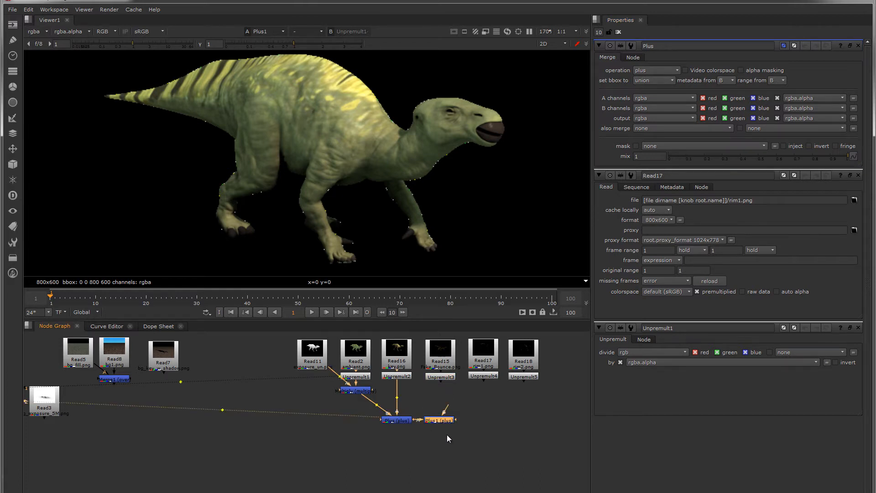
{"action": "left_click_drag", "start_coordinate": [420, 418], "coordinate": [442, 424]}
{"action": "key", "text": "Delete"}
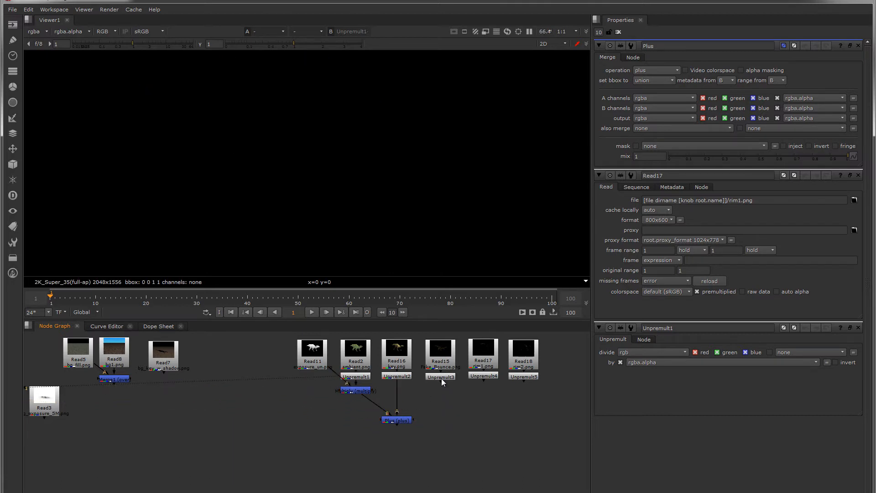
Add the unpremultiplied bounce pass to the first Plus result with another Plus merge, placed lower in the chain.
{"action": "left_click", "coordinate": [398, 419]}
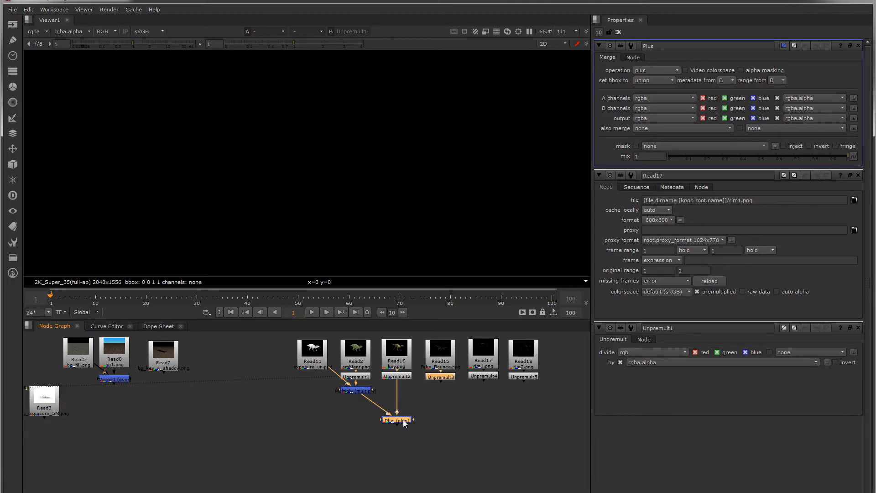
{"action": "key", "text": "Tab"}
{"action": "key", "text": "Return"}
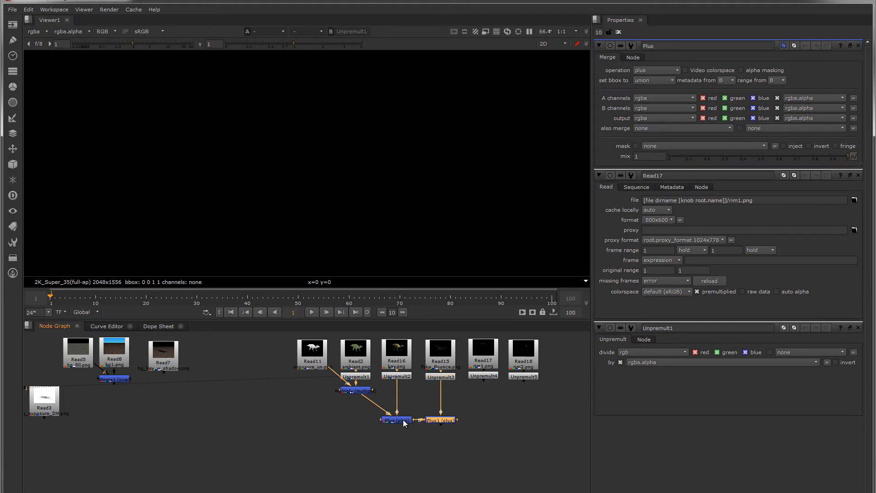
{"action": "left_click_drag", "start_coordinate": [438, 434], "coordinate": [437, 440]}
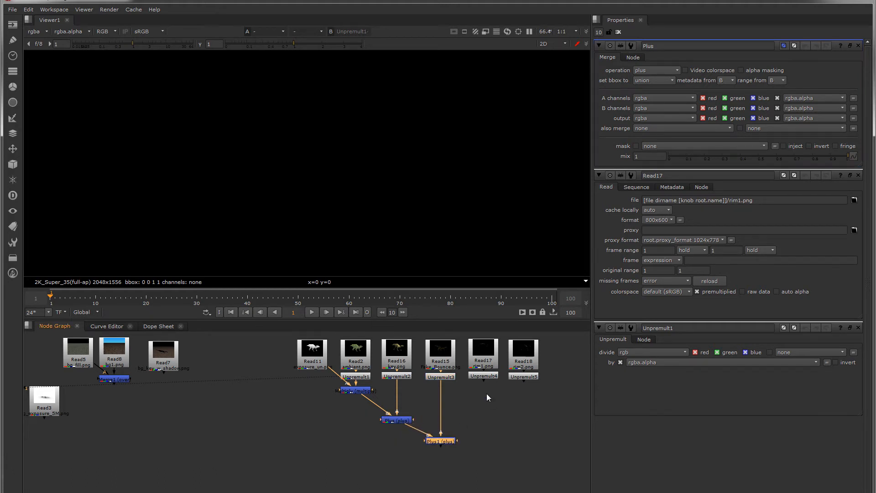
Combine the unpremultiplied rim1 pass with the bounce result through a further Plus merge.
{"action": "left_click", "coordinate": [485, 376]}
{"action": "left_click", "coordinate": [448, 440], "text": "shift"}
{"action": "key", "text": "Tab"}
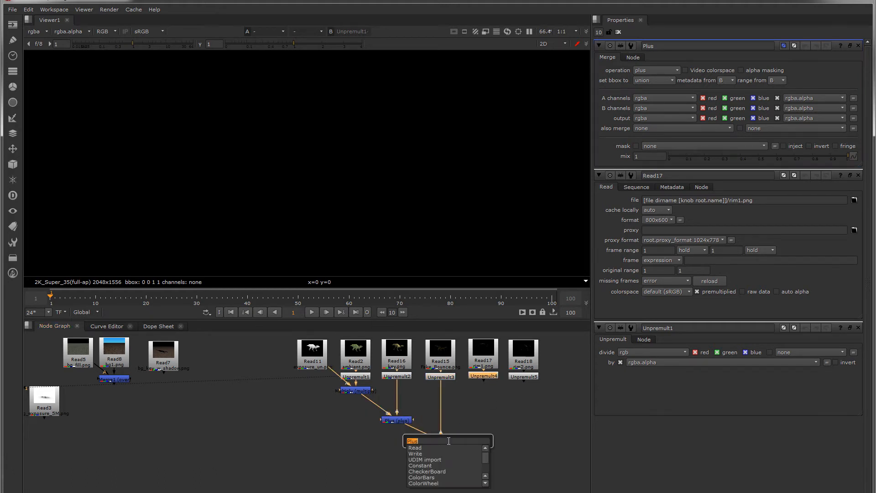
{"action": "key", "text": "Return"}
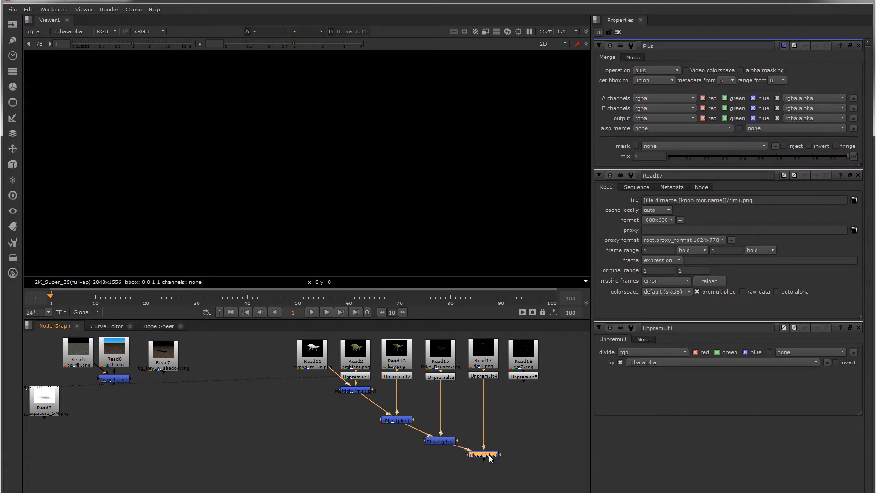
Add the unpremultiplied rim2 pass with a final Plus merge at the end of the diagonal chain.
{"action": "left_click", "coordinate": [524, 376]}
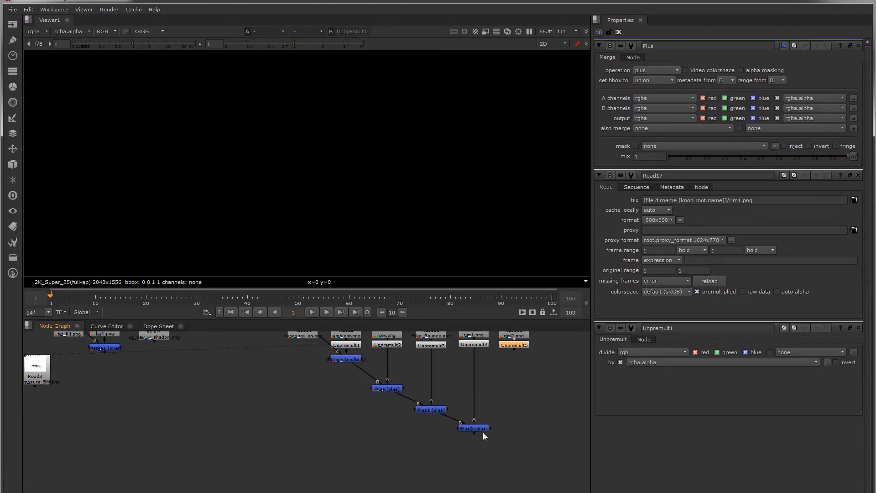
{"action": "left_click", "coordinate": [478, 429]}
{"action": "key", "text": "Tab"}
{"action": "key", "text": "Return"}
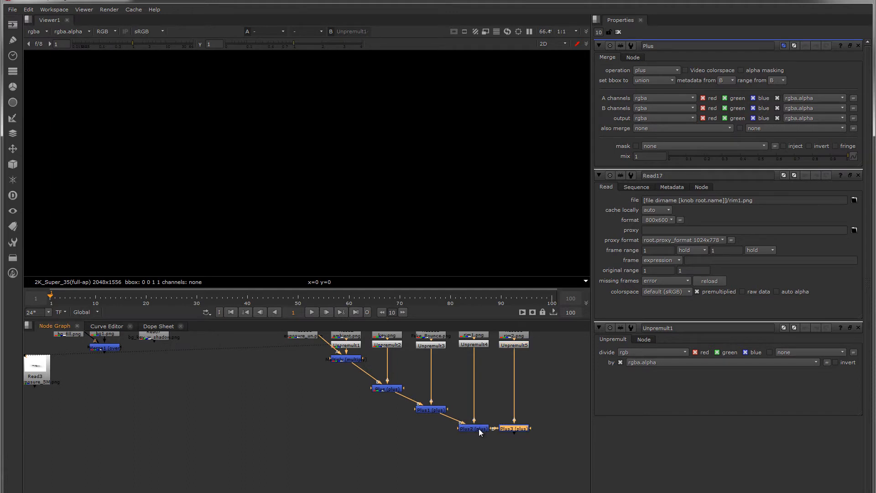
{"action": "left_click_drag", "start_coordinate": [514, 428], "coordinate": [516, 446]}
View the output of the last Plus merge and examine the edges of the dinosaur's legs and belly up close.
{"action": "key", "text": "1"}
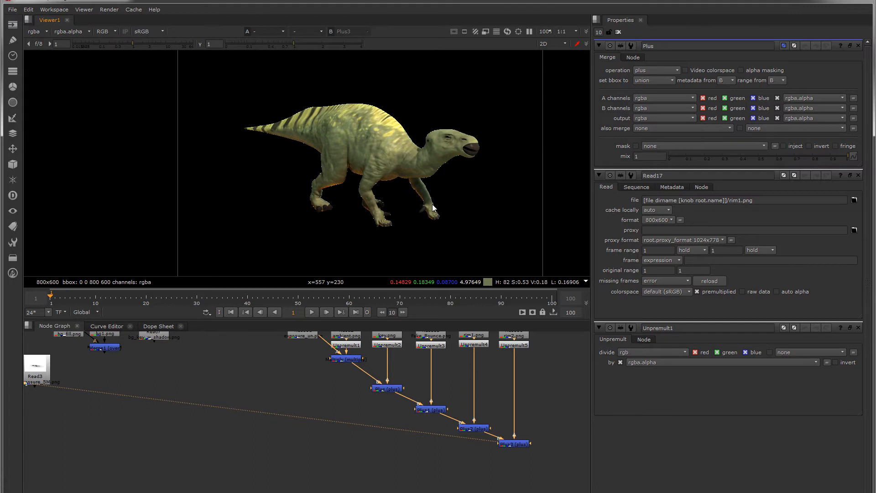
{"action": "left_click", "coordinate": [522, 448]}
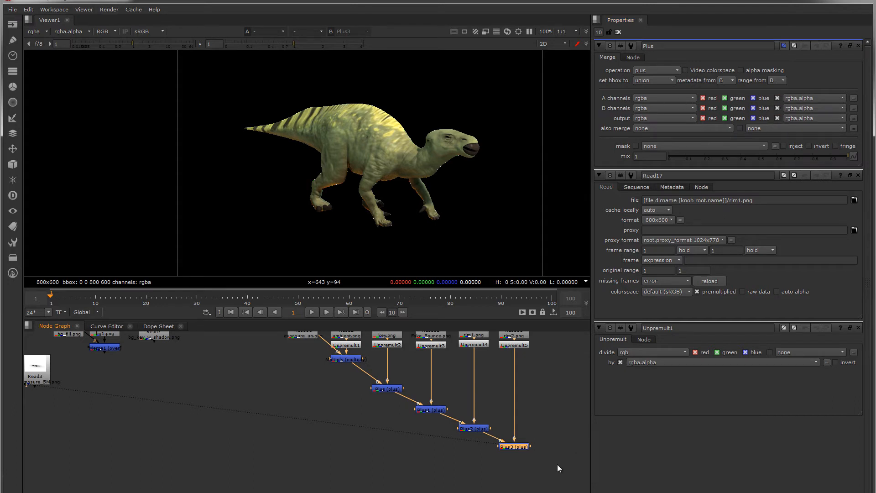
{"action": "key", "text": "1"}
{"action": "middle_click_drag", "start_coordinate": [445, 237], "coordinate": [467, 237]}
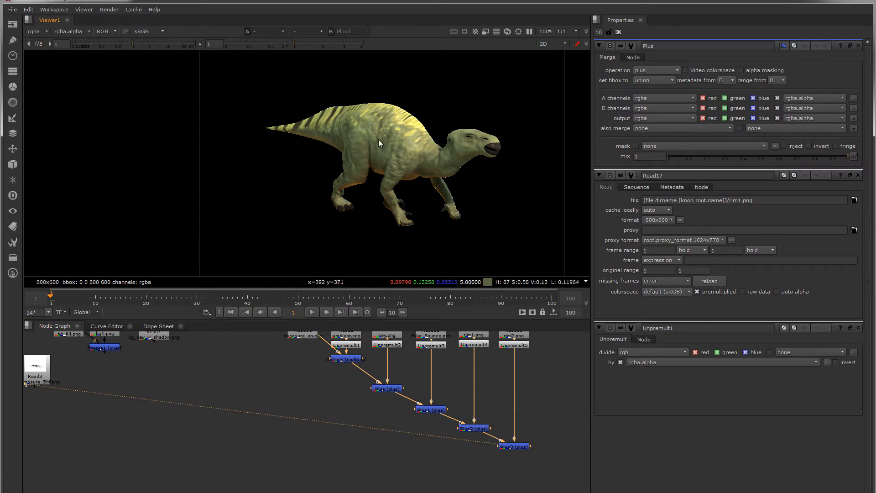
{"action": "scroll", "coordinate": [427, 190], "scroll_direction": "up", "scroll_amount": 2}
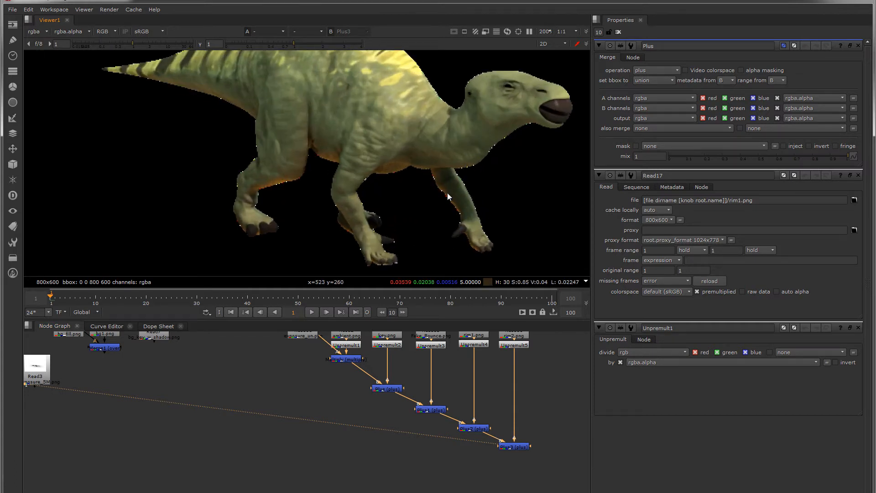
{"action": "scroll", "coordinate": [449, 242], "scroll_direction": "up", "scroll_amount": 1}
{"action": "scroll", "coordinate": [380, 211], "scroll_direction": "up", "scroll_amount": 1}
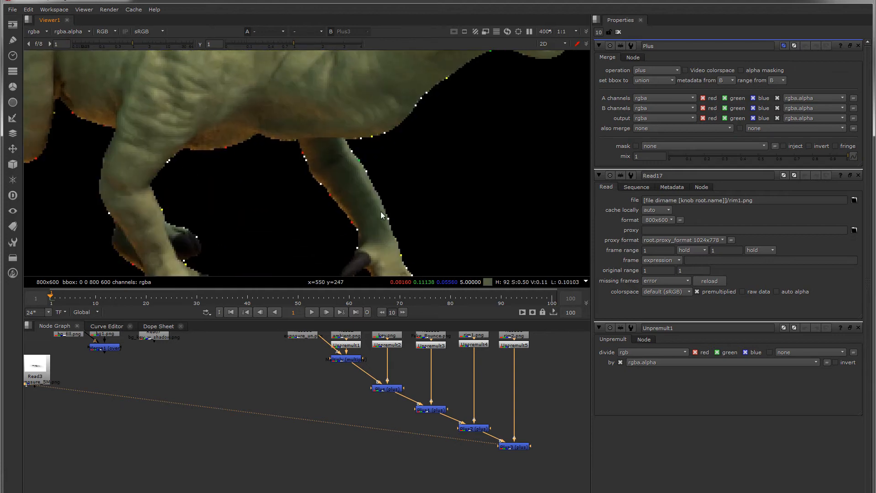
Show the alpha channel and load the ambient Unpremult and the last Plus merge as alternate viewer inputs, close up on the leg edge.
{"action": "key", "text": "a"}
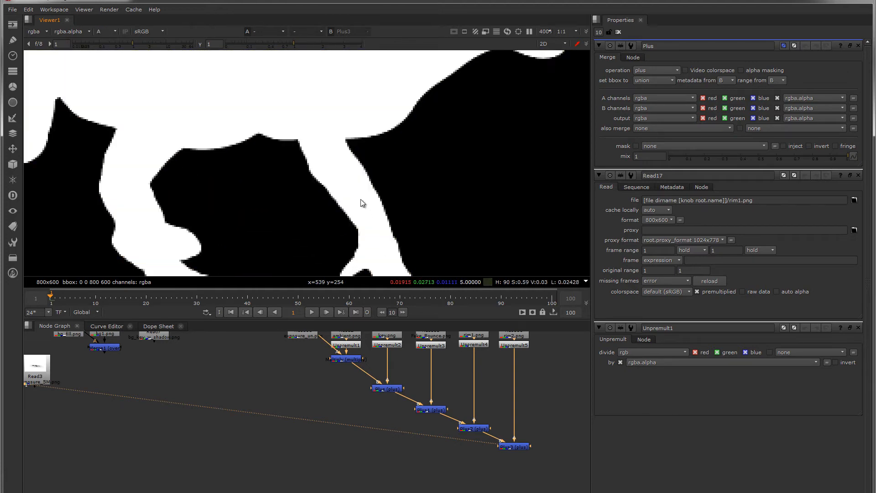
{"action": "left_click", "coordinate": [349, 346]}
{"action": "key", "text": "1"}
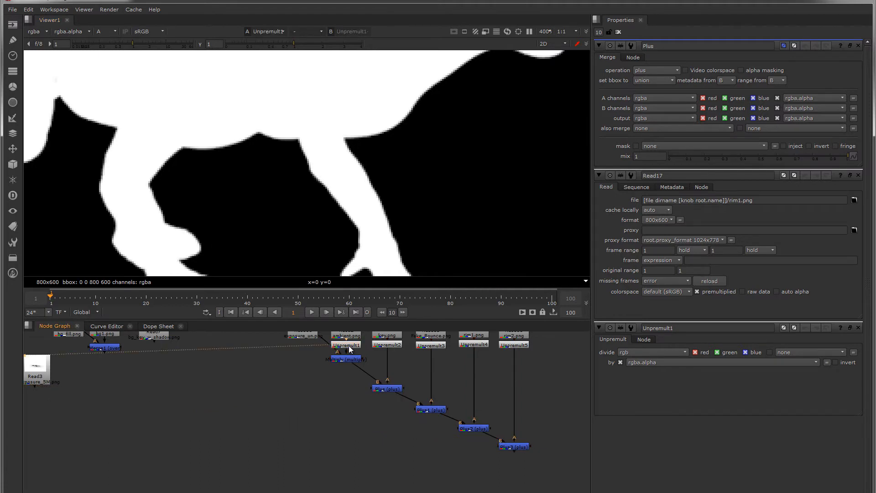
{"action": "left_click", "coordinate": [515, 447]}
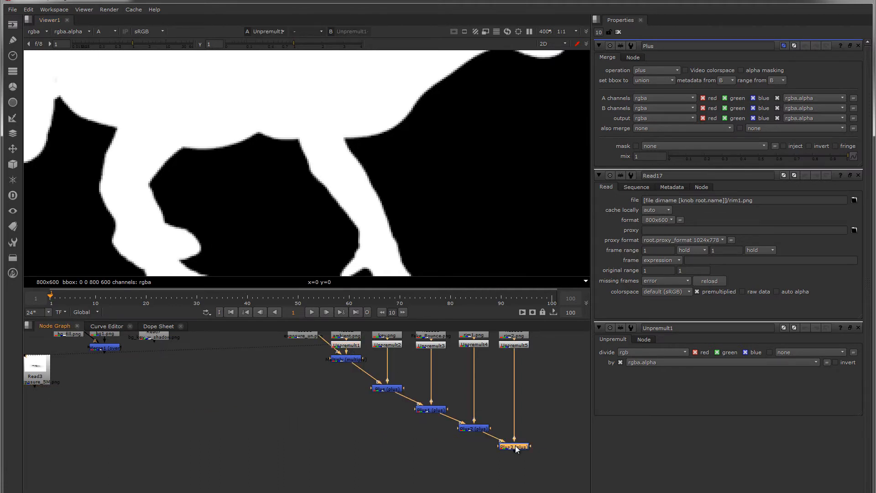
{"action": "left_click", "coordinate": [347, 347]}
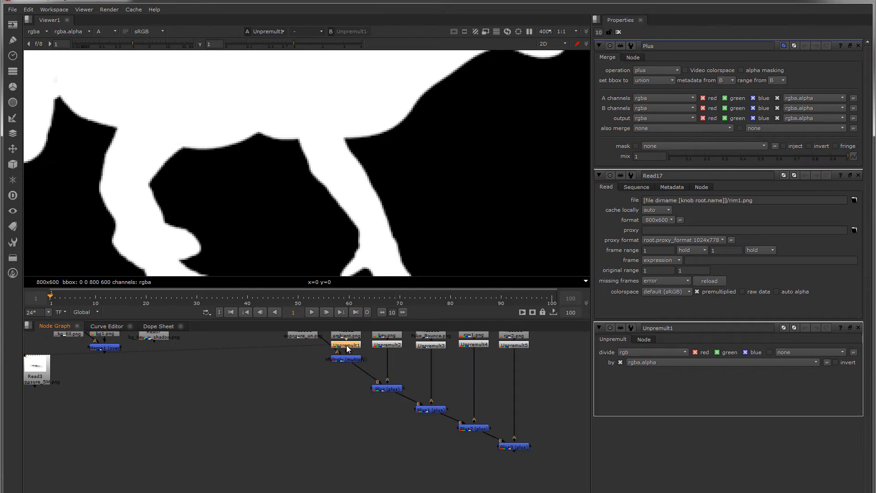
{"action": "left_click", "coordinate": [519, 448]}
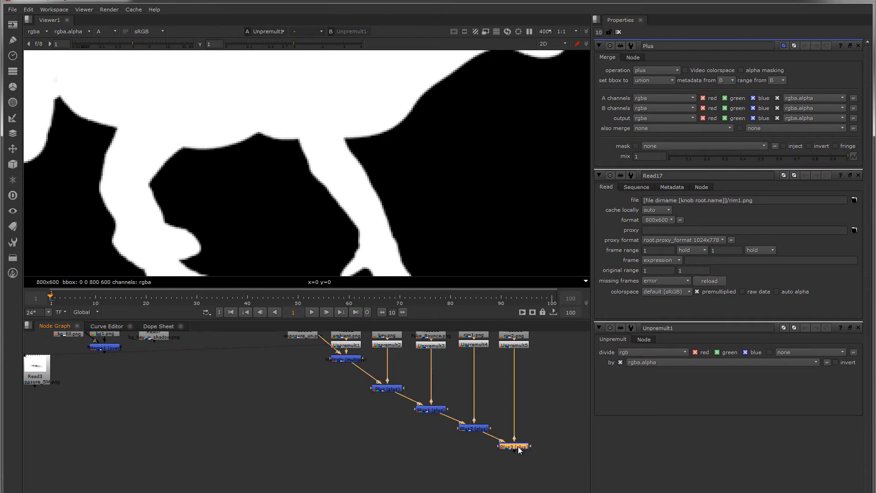
{"action": "key", "text": "1"}
{"action": "scroll", "coordinate": [381, 237], "scroll_direction": "up", "scroll_amount": 4}
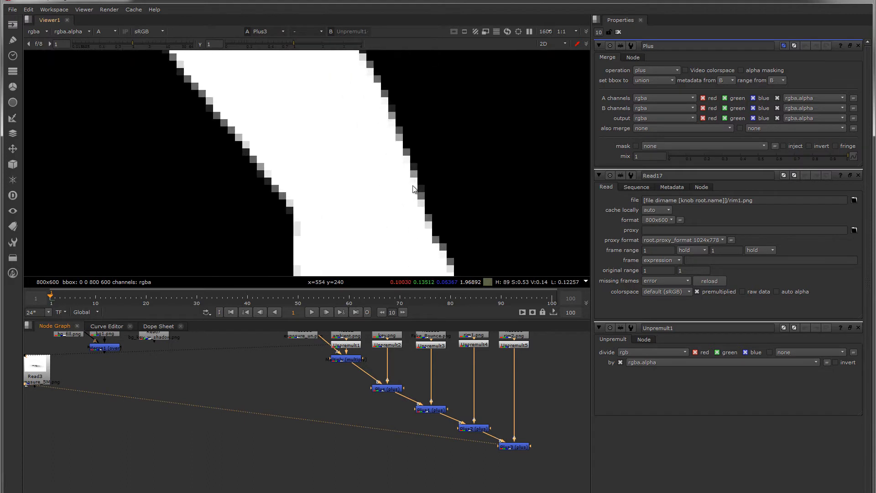
Compare the alpha edges of the dinosaur's leg between the ambient Unpremult and the last Plus merge.
{"action": "key", "text": "1"}
{"action": "key", "text": "2"}
{"action": "key", "text": "1"}
{"action": "key", "text": "2"}
{"action": "key", "text": "2"}
{"action": "key", "text": "1"}
{"action": "key", "text": "2"}
{"action": "key", "text": "1"}
{"action": "key", "text": "2"}
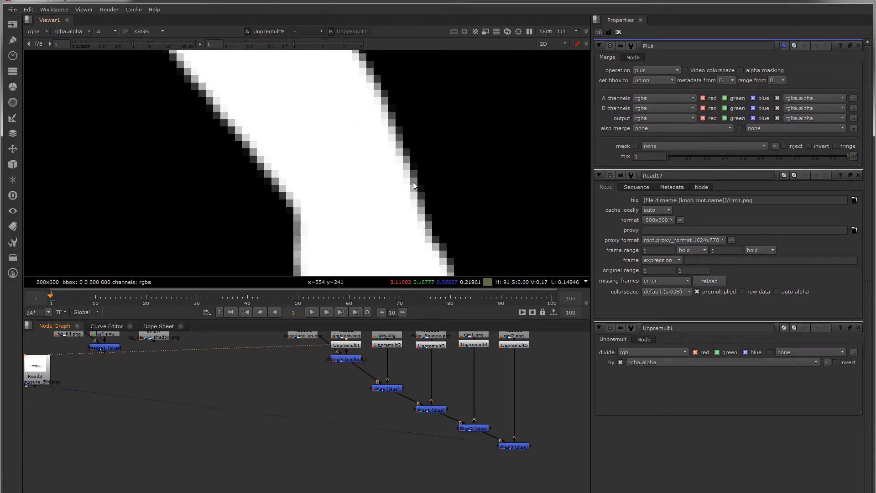
{"action": "key", "text": "1"}
{"action": "key", "text": "2"}
{"action": "key", "text": "1"}
{"action": "key", "text": "2"}
{"action": "key", "text": "1"}
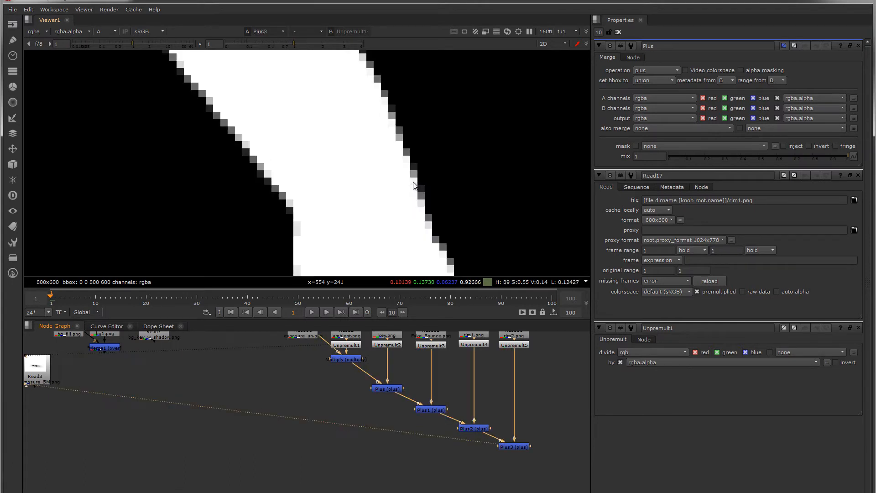
{"action": "key", "text": "2"}
{"action": "key", "text": "1"}
{"action": "key", "text": "2"}
{"action": "key", "text": "1"}
{"action": "scroll", "coordinate": [413, 182], "scroll_direction": "down", "scroll_amount": 6}
{"action": "key", "text": "2"}
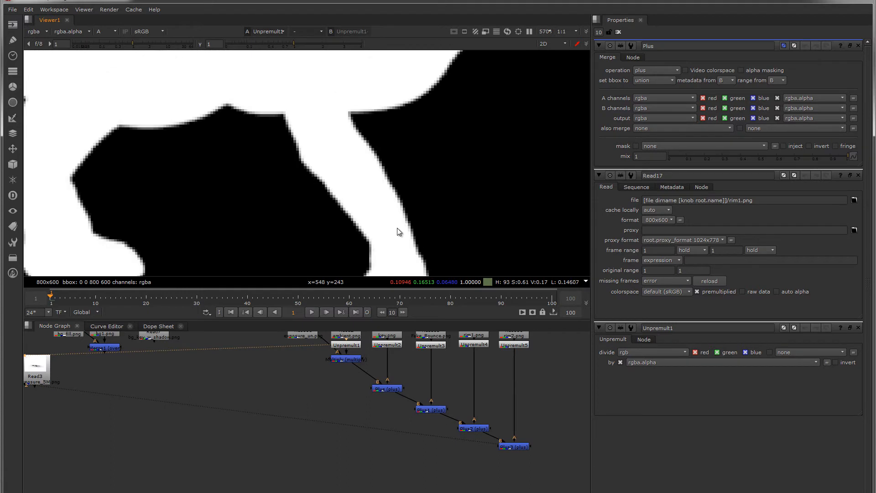
Examine the alpha along the lower leg and belly edges, alternating between the Plus result and the ambient Unpremult.
{"action": "scroll", "coordinate": [392, 223], "scroll_direction": "up", "scroll_amount": 3}
{"action": "scroll", "coordinate": [390, 220], "scroll_direction": "up", "scroll_amount": 3}
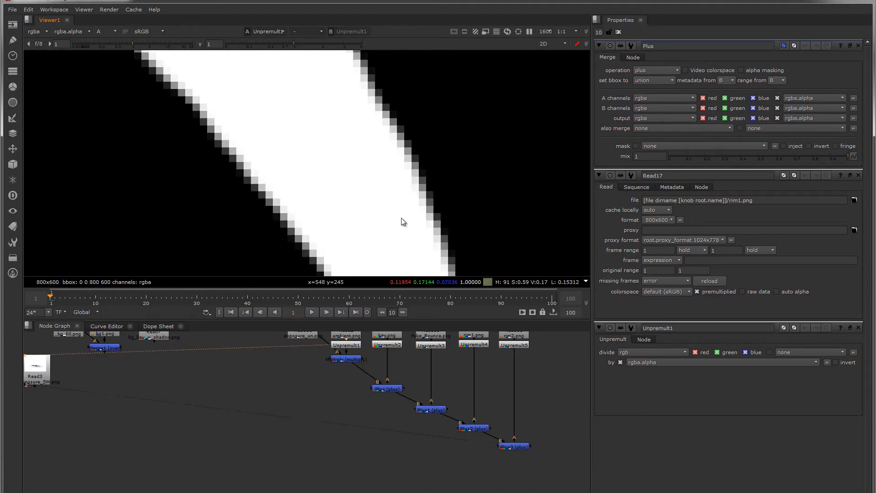
{"action": "key", "text": "2"}
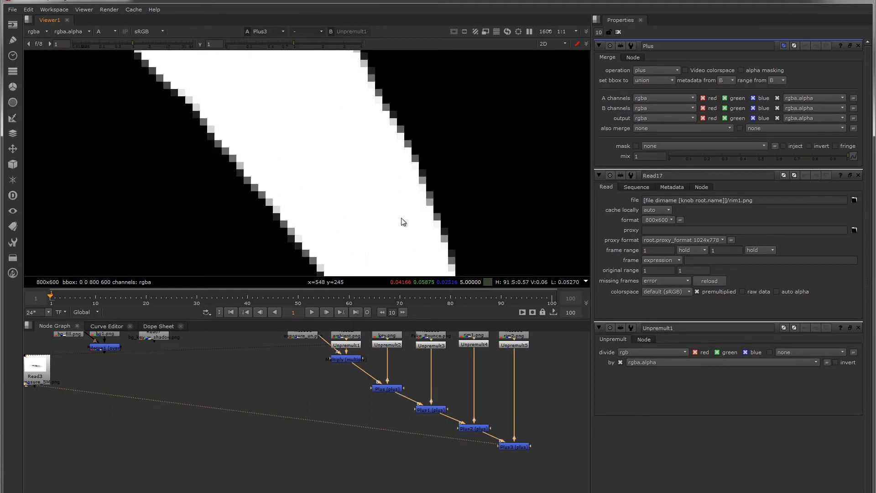
{"action": "key", "text": "1"}
{"action": "scroll", "coordinate": [400, 219], "scroll_direction": "down", "scroll_amount": 4}
{"action": "key", "text": "1"}
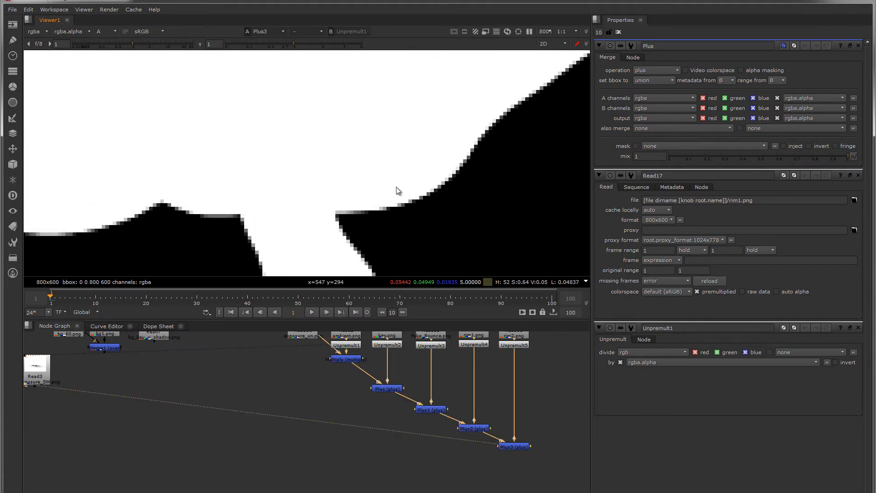
{"action": "key", "text": "2"}
Check the rim2 render's alpha and branch a Copy node from that read through a Dot, placed below the Plus chain.
{"action": "middle_click_drag", "start_coordinate": [499, 377], "coordinate": [373, 377]}
{"action": "scroll", "coordinate": [331, 377], "scroll_direction": "down", "scroll_amount": 1}
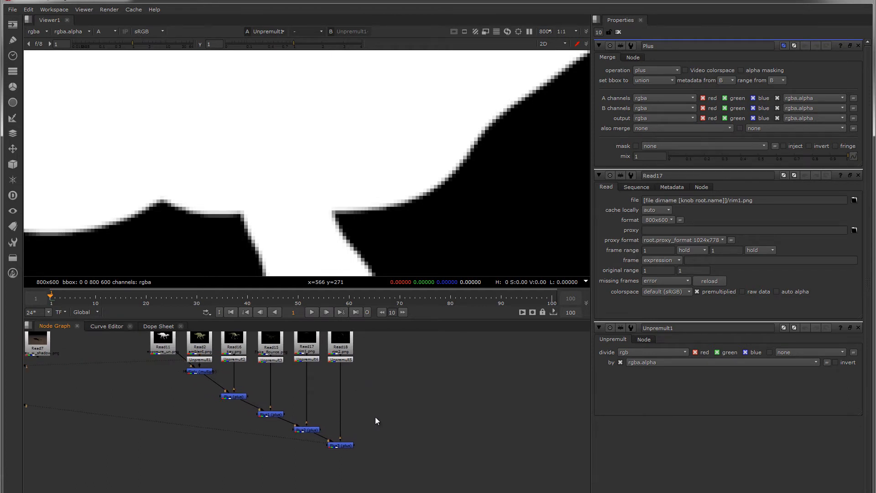
{"action": "left_click", "coordinate": [343, 350]}
{"action": "key", "text": "1"}
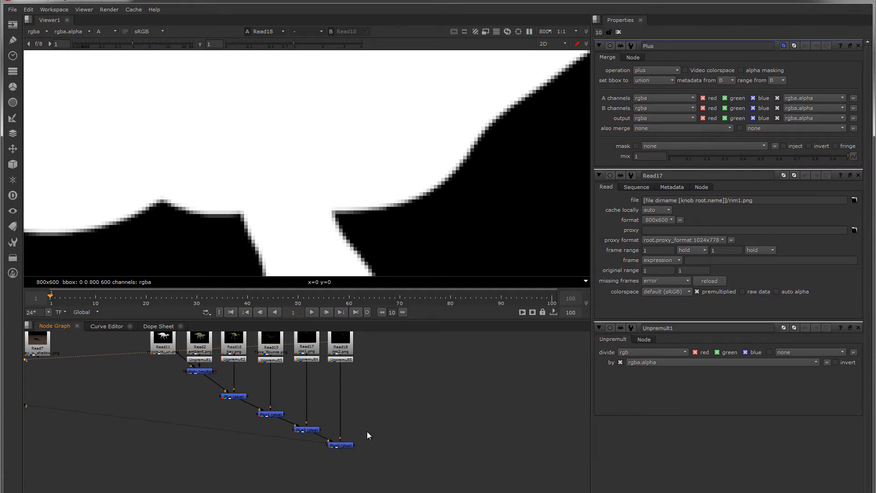
{"action": "key", "text": "k"}
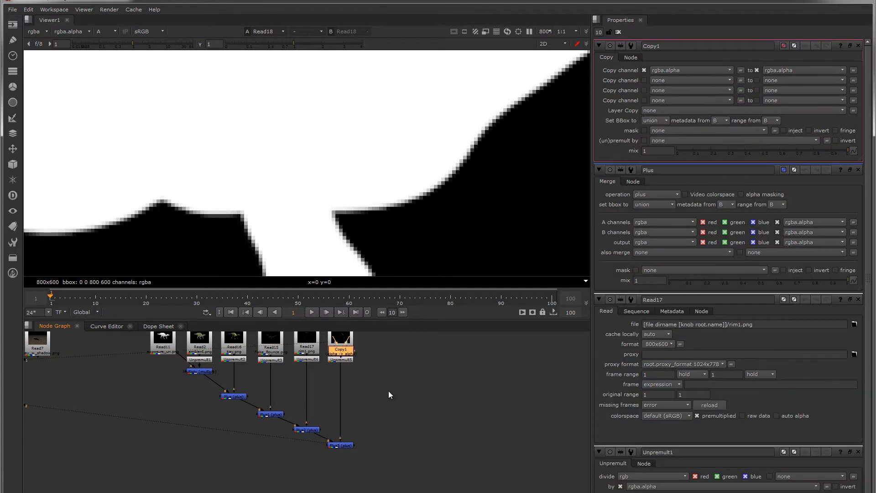
{"action": "mouse_move", "coordinate": [386, 381]}
{"action": "left_mouse_down"}
{"action": "mouse_move", "coordinate": [360, 349]}
{"action": "mouse_move", "coordinate": [386, 382]}
{"action": "mouse_move", "coordinate": [346, 347]}
{"action": "mouse_move", "coordinate": [396, 390]}
{"action": "left_mouse_up"}
{"action": "left_click", "coordinate": [371, 371]}
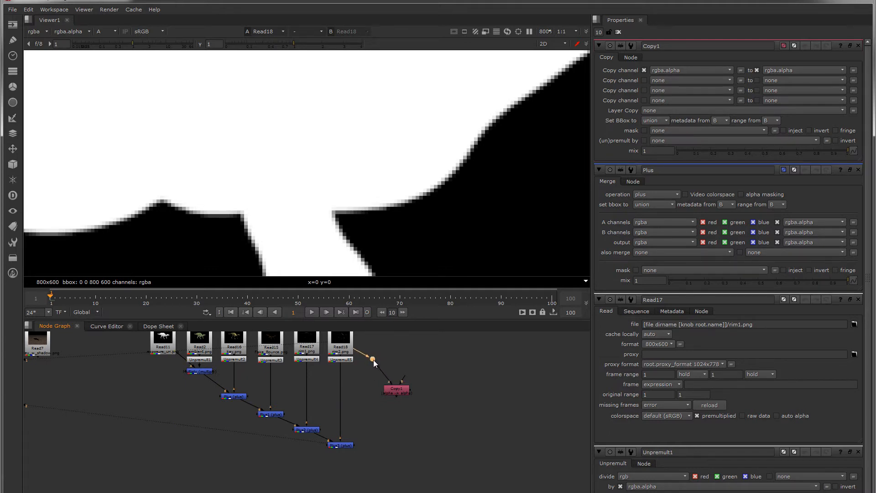
{"action": "left_click_drag", "start_coordinate": [401, 393], "coordinate": [377, 480]}
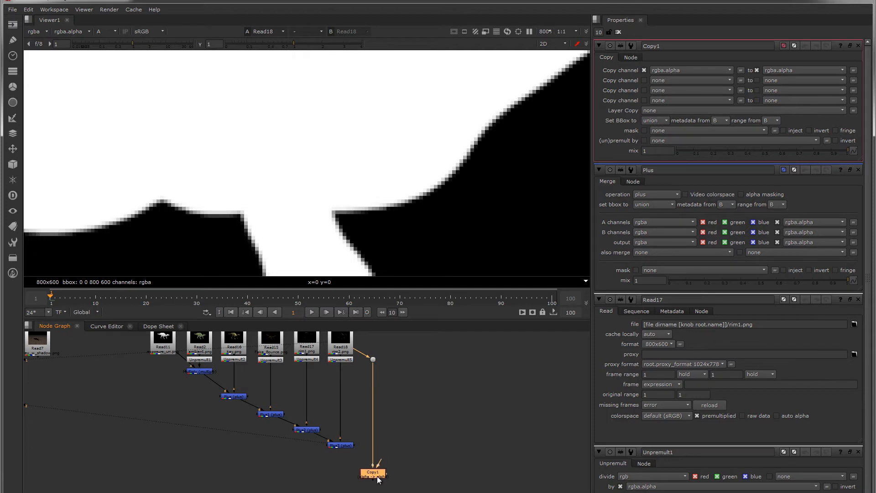
Route the rim2 branch through a second Dot and connect the Copy node's B input to the last Plus merge above it.
{"action": "left_click", "coordinate": [373, 360]}
{"action": "left_click_drag", "start_coordinate": [374, 367], "coordinate": [376, 444]}
{"action": "left_click_drag", "start_coordinate": [370, 477], "coordinate": [342, 443]}
{"action": "left_click_drag", "start_coordinate": [333, 474], "coordinate": [341, 469]}
{"action": "left_click_drag", "start_coordinate": [404, 348], "coordinate": [342, 463]}
{"action": "left_click", "coordinate": [341, 445]}
{"action": "left_click", "coordinate": [341, 465]}
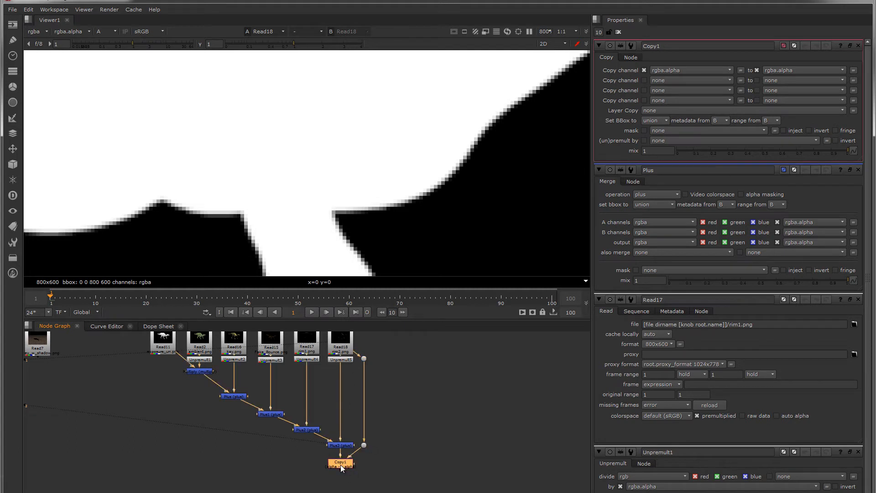
Compare the alpha of the last Plus merge with that of the Copy node around the belly and legs.
{"action": "key", "text": "1"}
{"action": "left_click", "coordinate": [344, 447]}
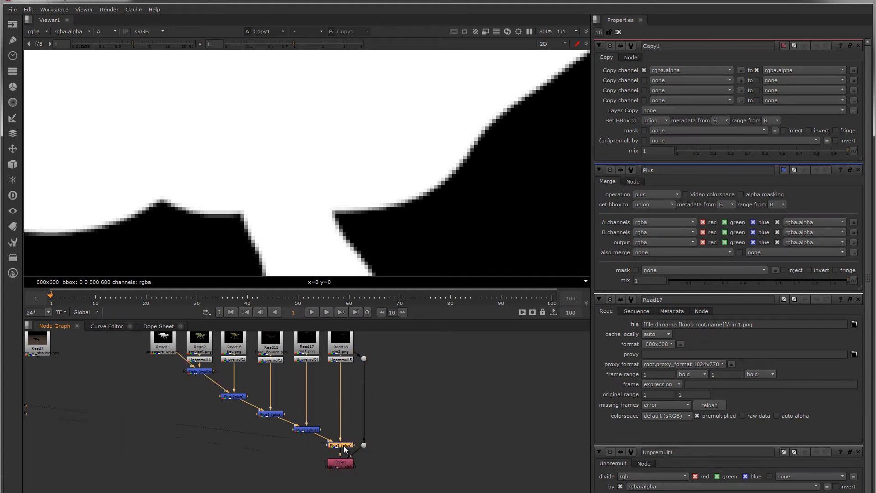
{"action": "key", "text": "1"}
{"action": "left_click", "coordinate": [345, 463]}
{"action": "key", "text": "2"}
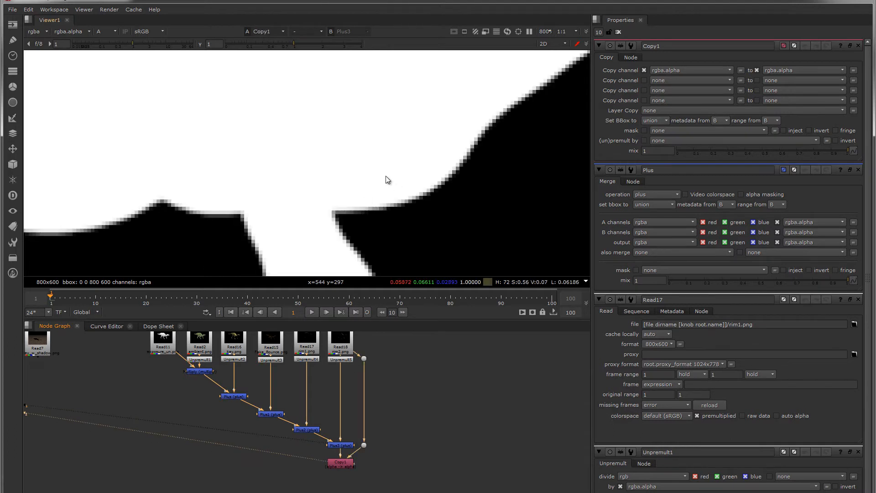
{"action": "key", "text": "1"}
{"action": "key", "text": "2"}
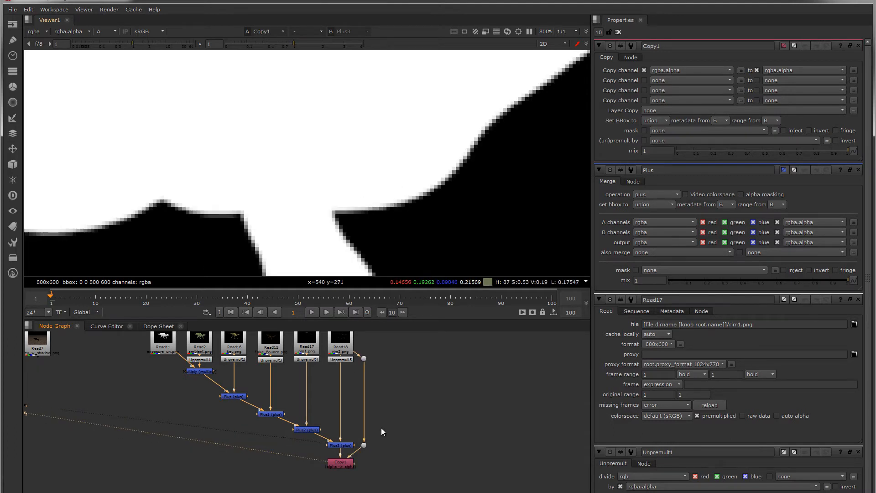
{"action": "left_click", "coordinate": [339, 446]}
{"action": "key", "text": "1"}
{"action": "left_click", "coordinate": [344, 464]}
{"action": "key", "text": "2"}
{"action": "key", "text": "1"}
{"action": "key", "text": "2"}
{"action": "scroll", "coordinate": [396, 194], "scroll_direction": "down", "scroll_amount": 8}
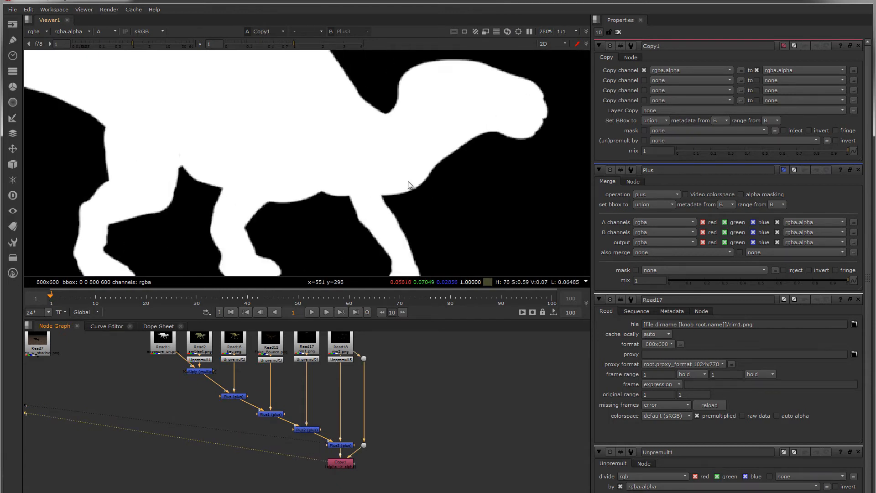
Add a Premult node after the Copy node and view its full-colour result.
{"action": "left_click", "coordinate": [345, 464]}
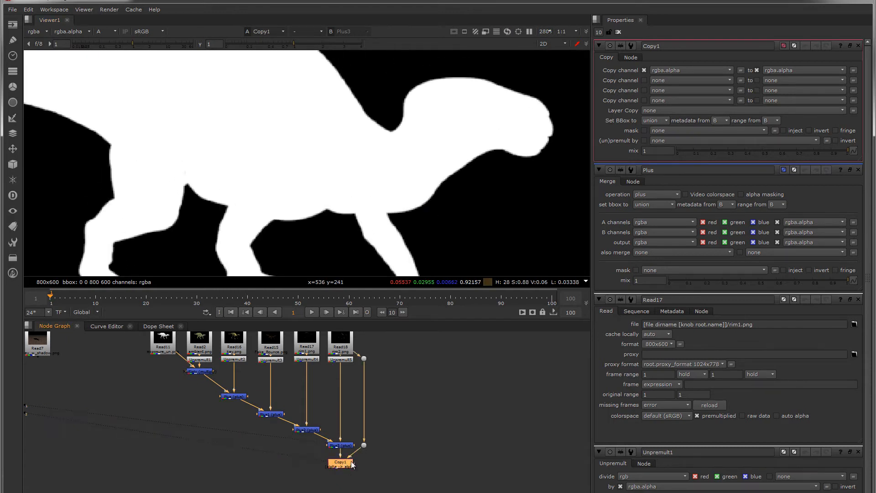
{"action": "key", "text": "Tab"}
{"action": "type", "text": "premult"}
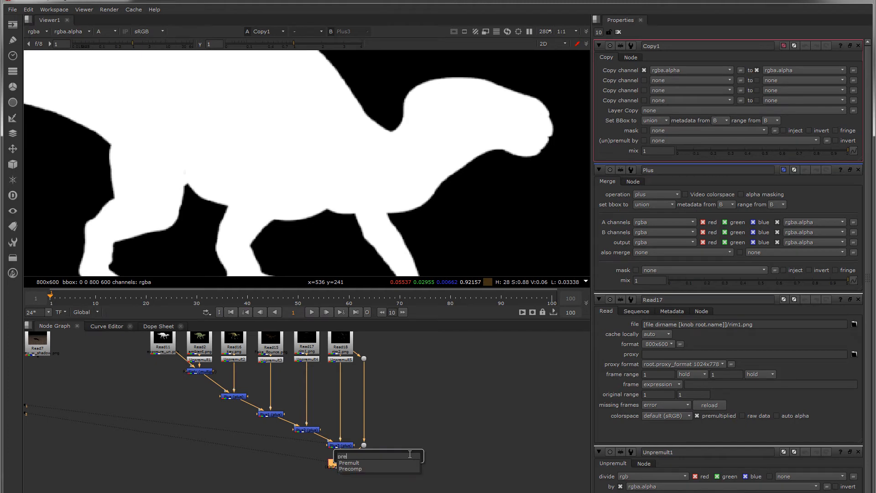
{"action": "key", "text": "Return"}
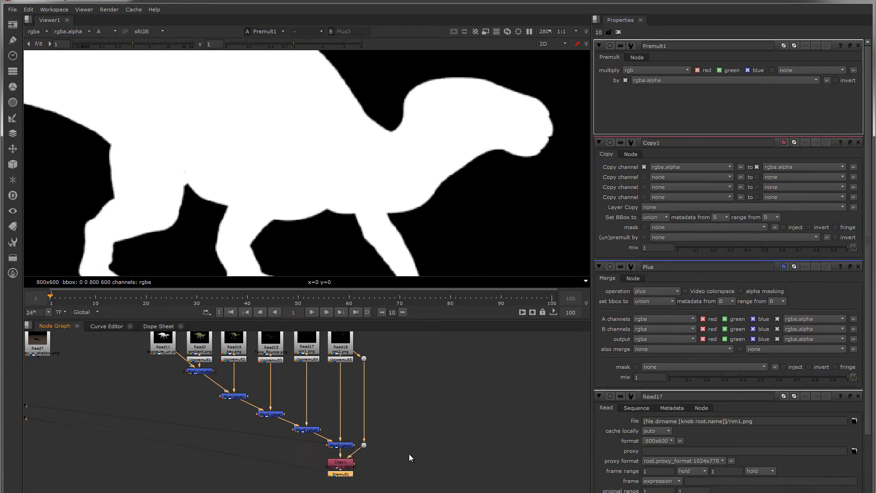
{"action": "left_click", "coordinate": [344, 474]}
{"action": "key", "text": "1"}
{"action": "scroll", "coordinate": [358, 213], "scroll_direction": "down", "scroll_amount": 5}
{"action": "key", "text": "a"}
{"action": "middle_click_drag", "start_coordinate": [381, 186], "coordinate": [420, 162]}
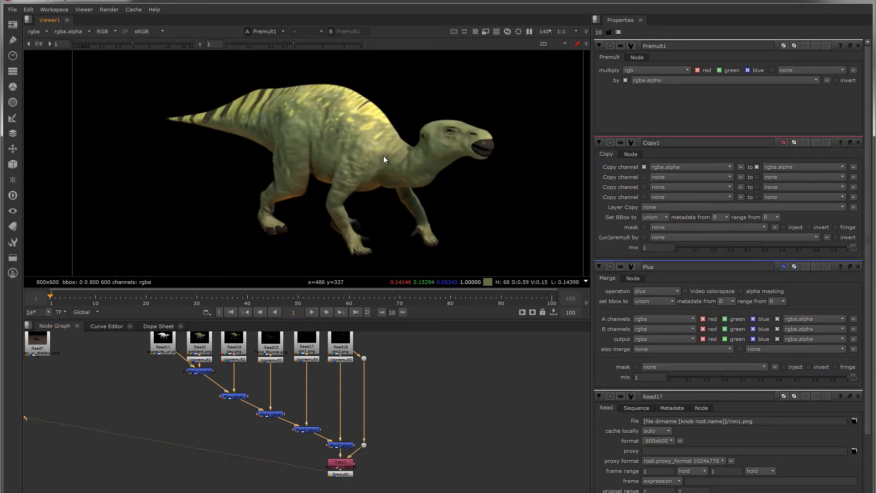
Open the properties of the Merge joining bg_fill.png and bg1.png and view its output.
{"action": "scroll", "coordinate": [364, 426], "scroll_direction": "down", "scroll_amount": 1}
{"action": "middle_click_drag", "start_coordinate": [369, 428], "coordinate": [462, 414]}
{"action": "scroll", "coordinate": [462, 414], "scroll_direction": "down", "scroll_amount": 2}
{"action": "middle_click_drag", "start_coordinate": [231, 391], "coordinate": [322, 409]}
{"action": "scroll", "coordinate": [327, 393], "scroll_direction": "up", "scroll_amount": 3}
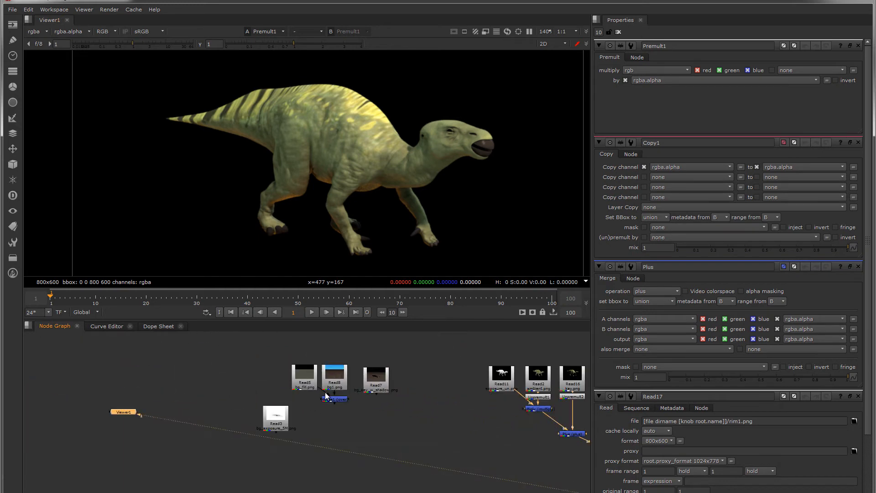
{"action": "middle_click_drag", "start_coordinate": [394, 419], "coordinate": [276, 406]}
{"action": "middle_click_drag", "start_coordinate": [468, 144], "coordinate": [448, 163]}
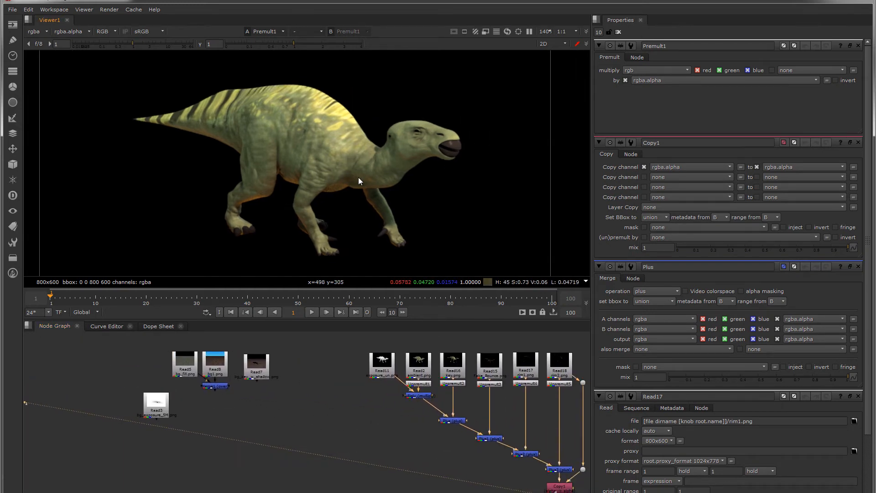
{"action": "middle_click_drag", "start_coordinate": [259, 392], "coordinate": [303, 389]}
{"action": "double_click", "coordinate": [288, 388]}
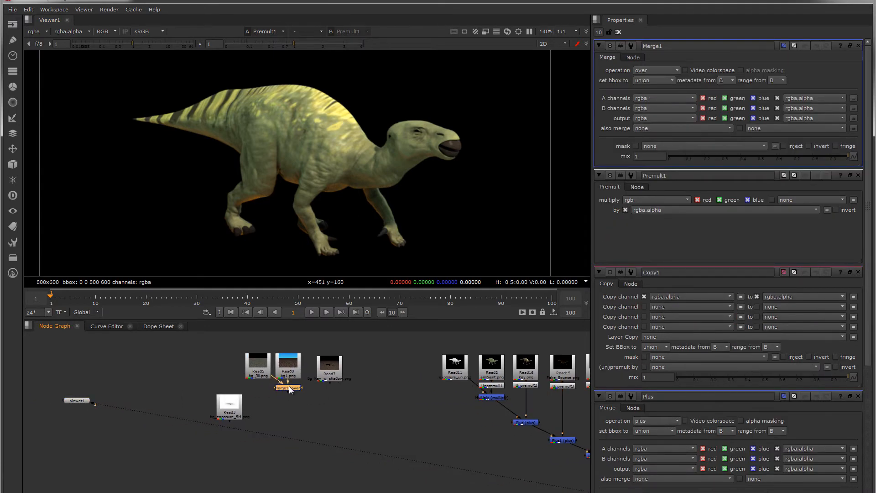
{"action": "scroll", "coordinate": [292, 388], "scroll_direction": "up", "scroll_amount": 3}
{"action": "key", "text": "1"}
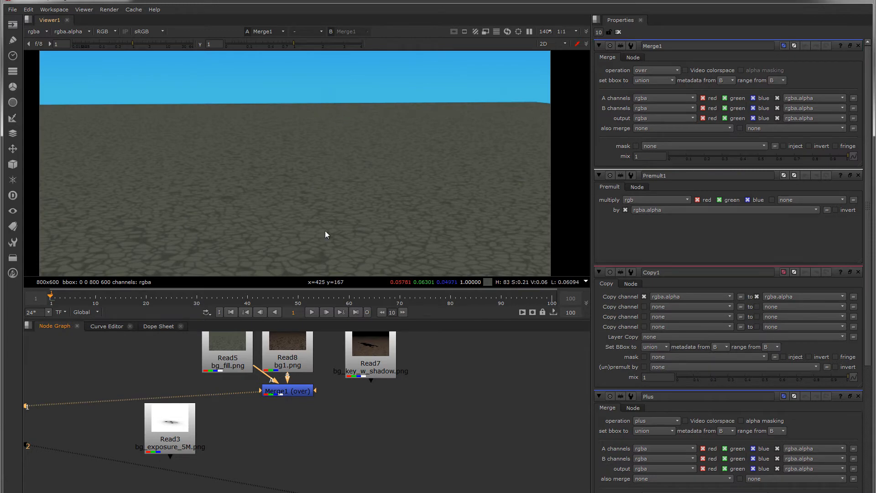
{"action": "middle_click_drag", "start_coordinate": [296, 372], "coordinate": [294, 401]}
{"action": "middle_click_drag", "start_coordinate": [274, 448], "coordinate": [277, 428]}
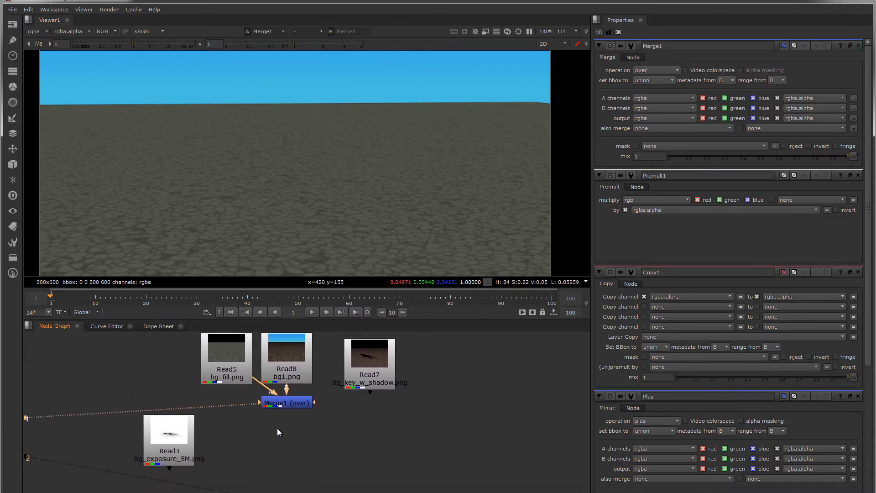
{"action": "scroll", "coordinate": [332, 170], "scroll_direction": "down", "scroll_amount": 3}
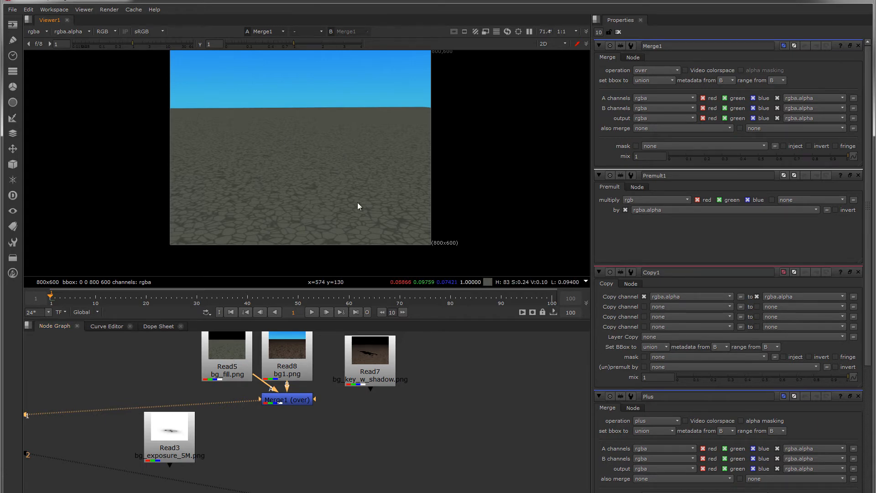
Move the bg_exposure_SM.png read closer to the background Merge and add a Grade node below that Merge.
{"action": "left_click_drag", "start_coordinate": [174, 449], "coordinate": [184, 433]}
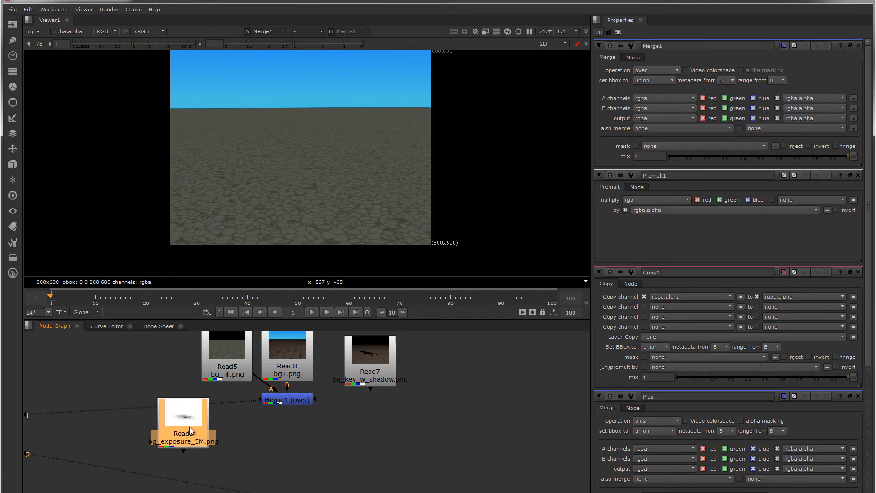
{"action": "double_click", "coordinate": [190, 427]}
{"action": "left_click", "coordinate": [289, 402]}
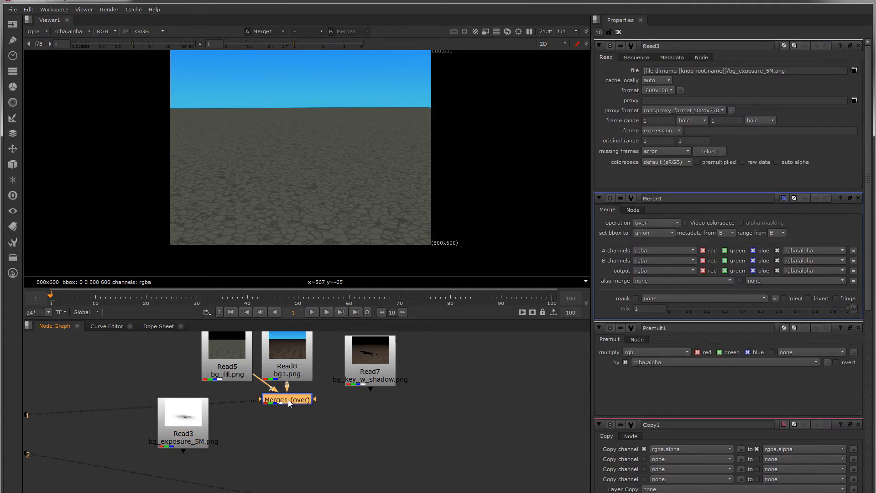
{"action": "key", "text": "g"}
{"action": "left_click_drag", "start_coordinate": [291, 415], "coordinate": [291, 458]}
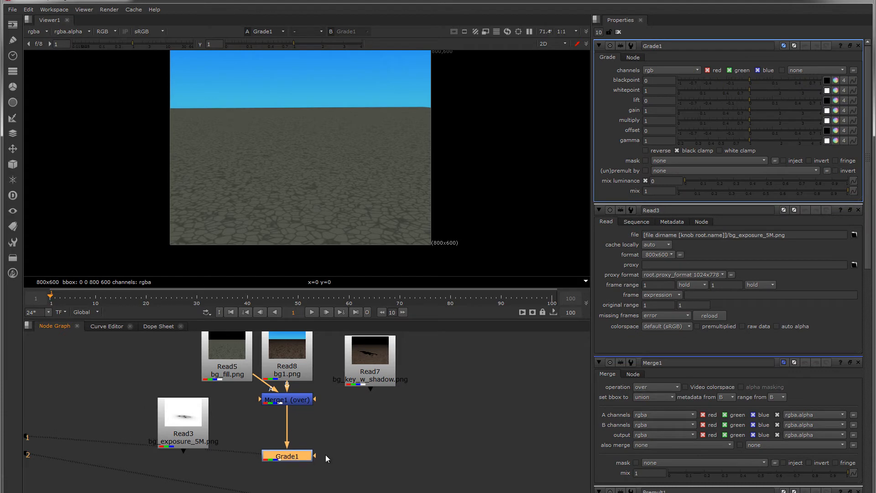
Connect the bg_exposure_SM.png read as the mask of the Grade below the Merge, and compare that read's alpha with its colour image.
{"action": "left_click_drag", "start_coordinate": [361, 441], "coordinate": [183, 424]}
{"action": "left_click_drag", "start_coordinate": [288, 461], "coordinate": [289, 465]}
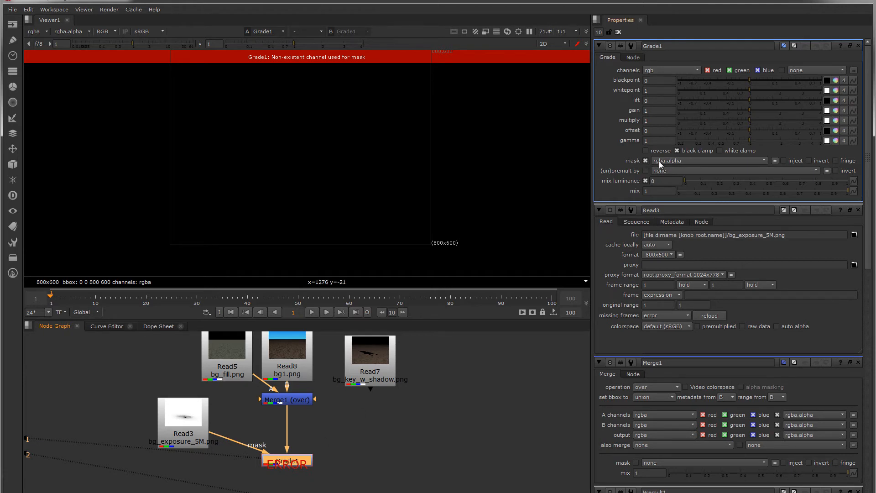
{"action": "left_click", "coordinate": [183, 418]}
{"action": "key", "text": "1"}
{"action": "key", "text": "a"}
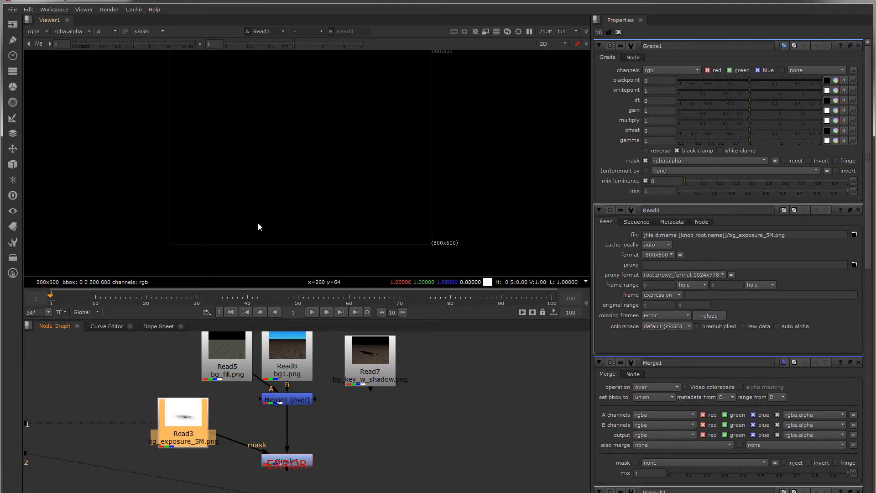
{"action": "key", "text": "a"}
{"action": "key", "text": "a"}
{"action": "key", "text": "a"}
{"action": "key", "text": "a"}
{"action": "key", "text": "a"}
{"action": "key", "text": "a"}
{"action": "key", "text": "a"}
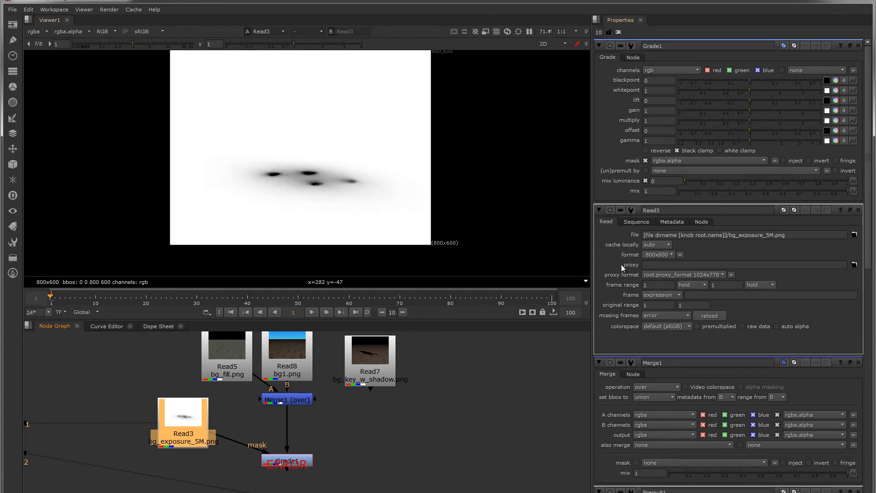
Set the Grade's mask channel to rgba.red and view the Grade's output.
{"action": "left_click", "coordinate": [682, 160]}
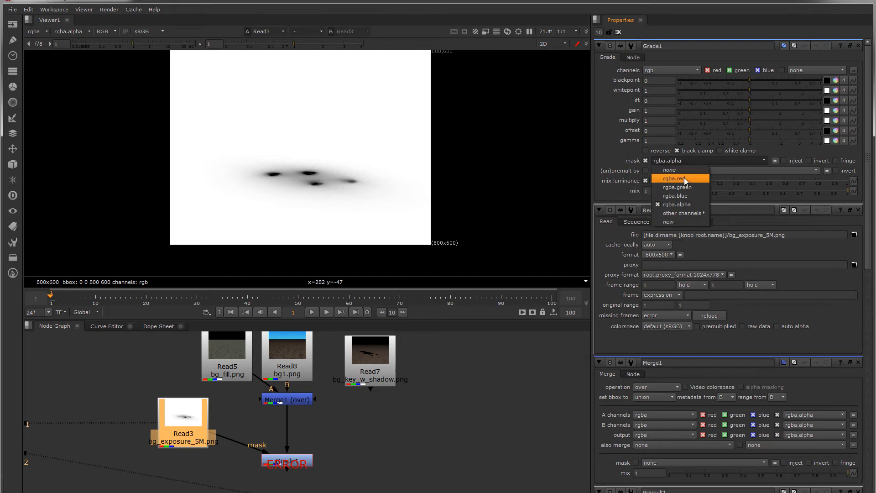
{"action": "left_click", "coordinate": [684, 177]}
{"action": "left_click", "coordinate": [303, 468]}
{"action": "key", "text": "1"}
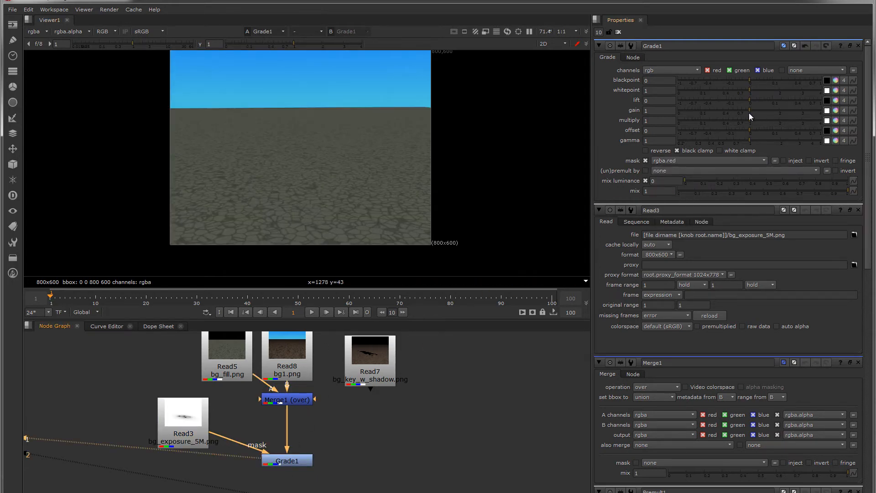
Set the masked Grade's multiply to 0 and invert its mask, leaving the bg_exposure_SM.png read slightly farther away.
{"action": "left_click_drag", "start_coordinate": [748, 117], "coordinate": [638, 117]}
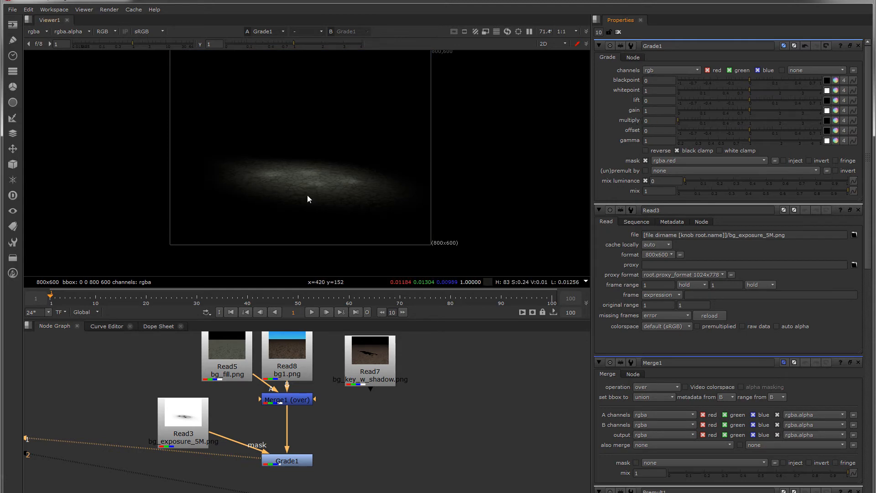
{"action": "middle_click_drag", "start_coordinate": [308, 195], "coordinate": [263, 210]}
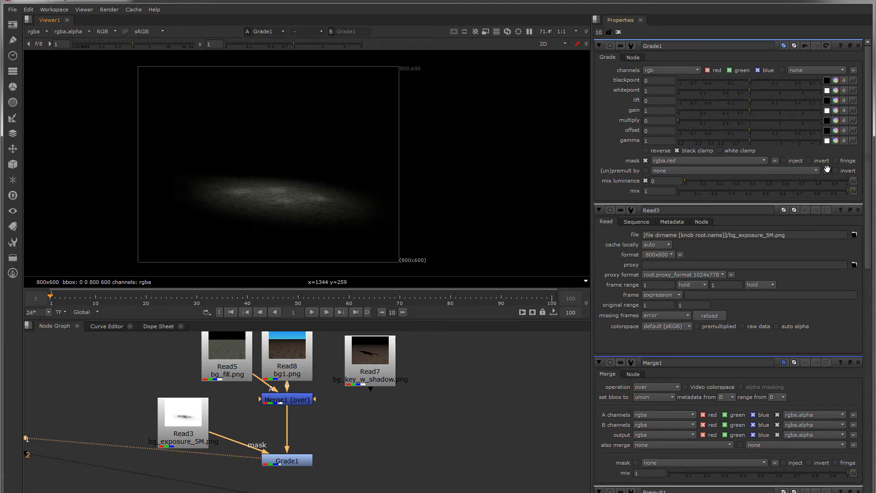
{"action": "left_click", "coordinate": [810, 161]}
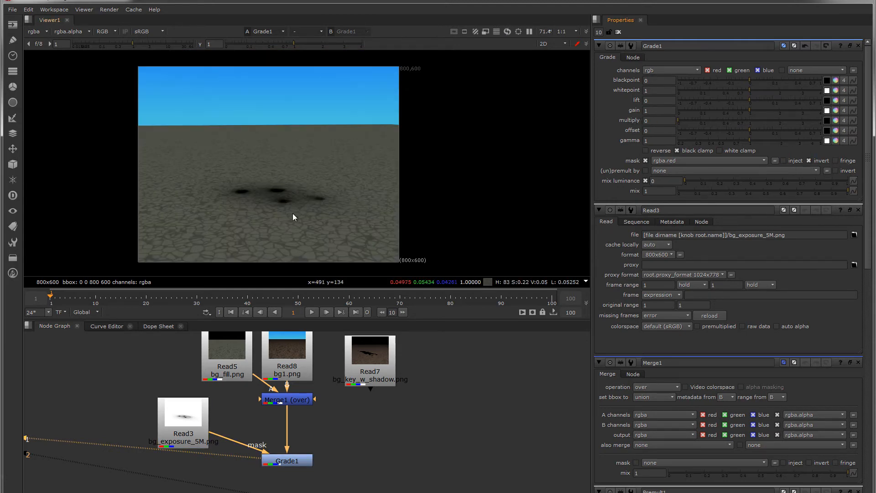
{"action": "left_click_drag", "start_coordinate": [189, 431], "coordinate": [169, 412]}
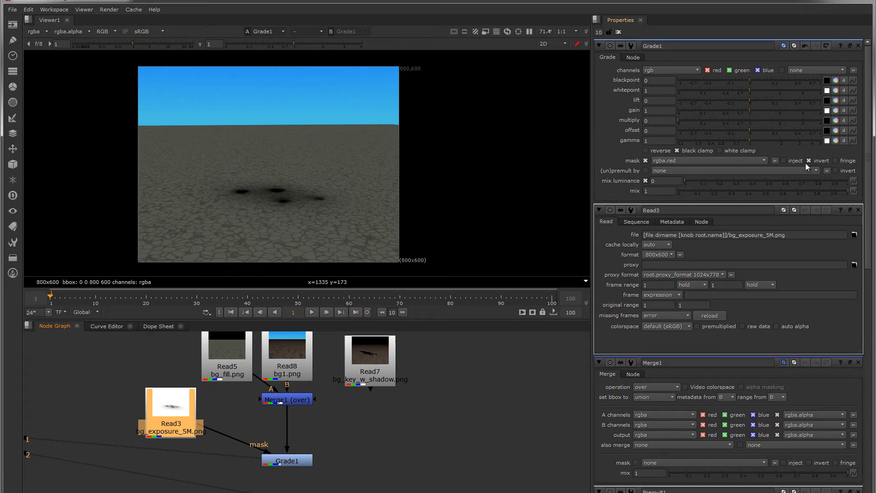
{"action": "left_click", "coordinate": [294, 461]}
{"action": "scroll", "coordinate": [292, 212], "scroll_direction": "down", "scroll_amount": 3}
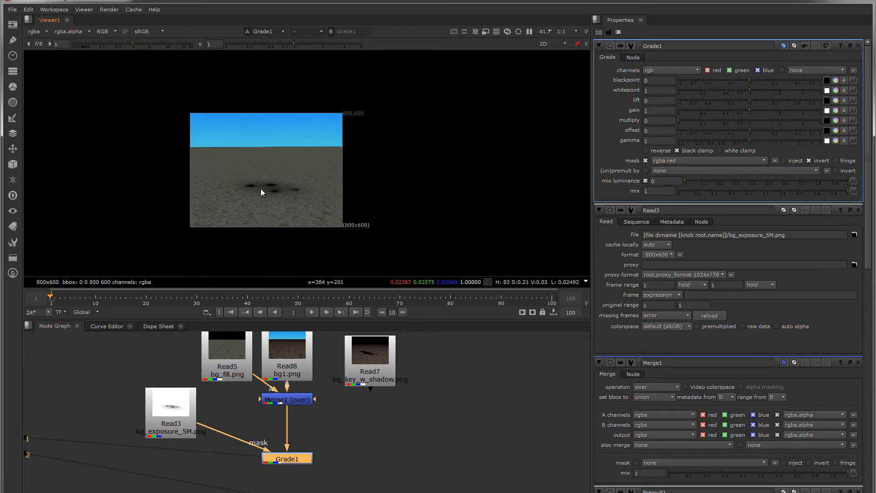
{"action": "scroll", "coordinate": [264, 188], "scroll_direction": "up", "scroll_amount": 3}
View the bg_key_w_shadow.png read on its own.
{"action": "middle_click_drag", "start_coordinate": [401, 431], "coordinate": [339, 409]}
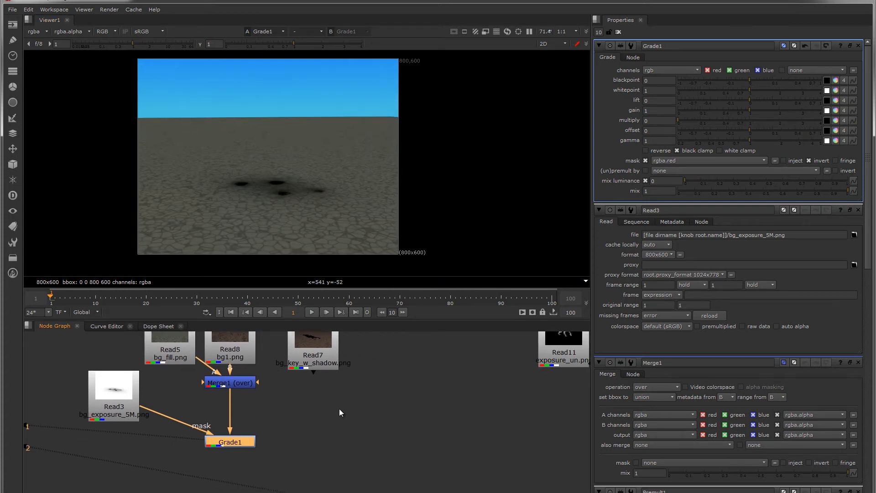
{"action": "left_click_drag", "start_coordinate": [311, 354], "coordinate": [310, 354]}
{"action": "key", "text": "1"}
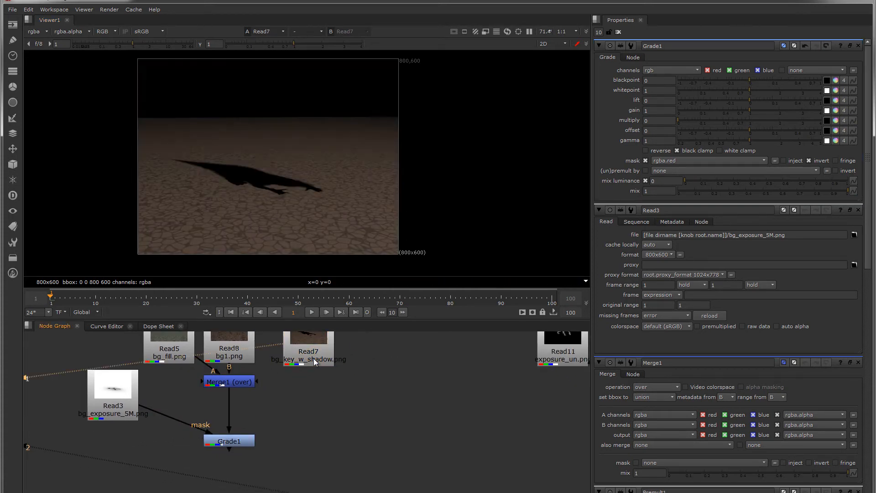
{"action": "middle_click_drag", "start_coordinate": [333, 365], "coordinate": [329, 372]}
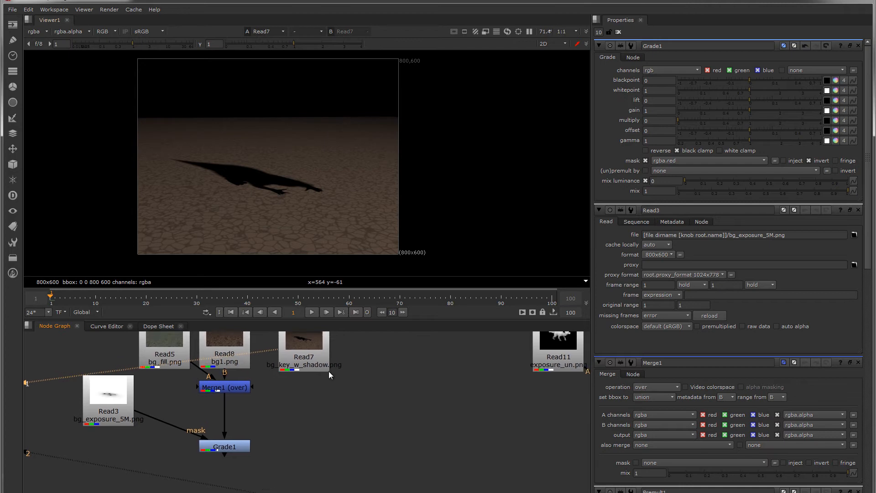
Add a Plus merge combining bg_key_w_shadow.png as input A with the masked Grade as input B.
{"action": "scroll", "coordinate": [326, 376], "scroll_direction": "down", "scroll_amount": 2}
{"action": "left_click_drag", "start_coordinate": [251, 438], "coordinate": [253, 425]}
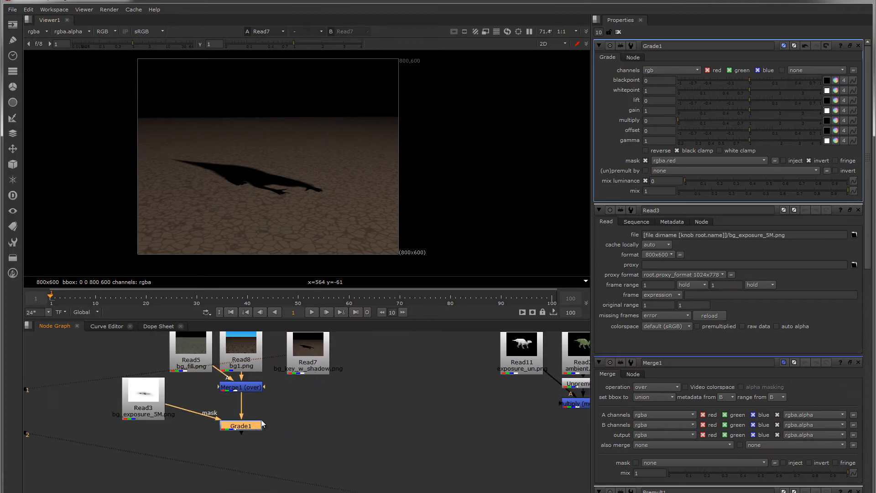
{"action": "scroll", "coordinate": [390, 412], "scroll_direction": "down", "scroll_amount": 1}
{"action": "middle_click_drag", "start_coordinate": [391, 413], "coordinate": [350, 394]}
{"action": "left_click", "coordinate": [285, 356]}
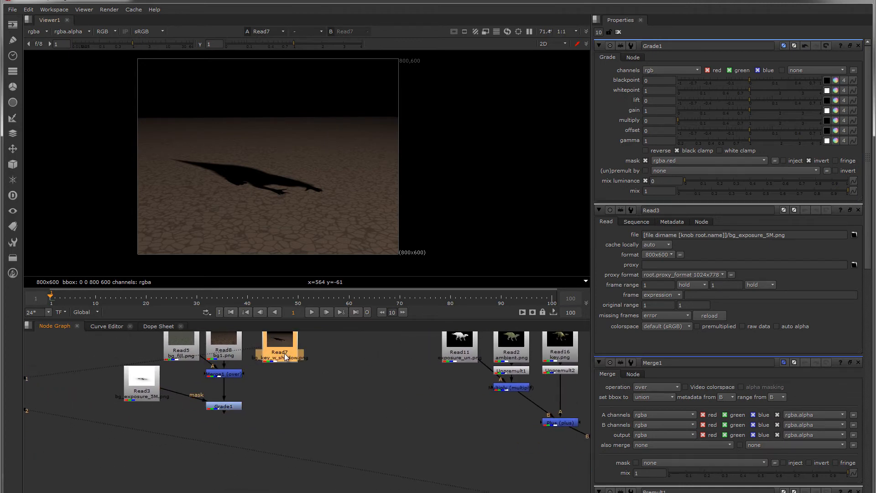
{"action": "left_click", "coordinate": [229, 407]}
{"action": "key", "text": "Tab"}
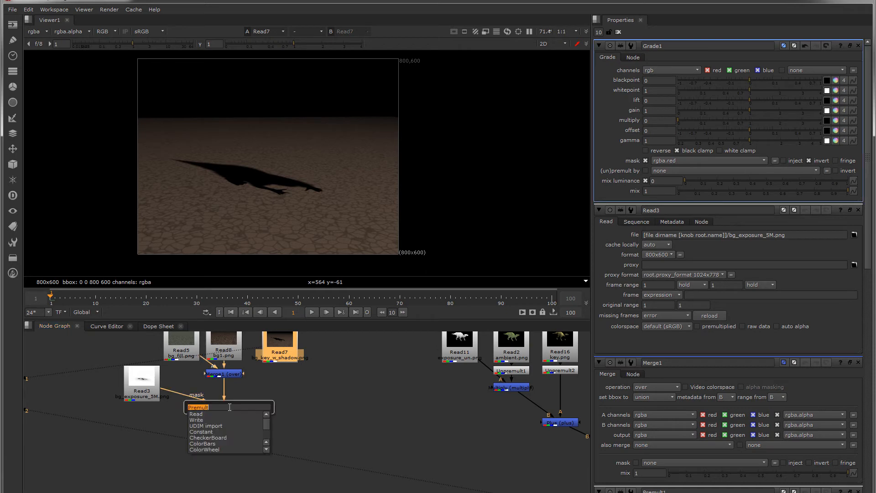
{"action": "type", "text": "plus"}
{"action": "key", "text": "Return"}
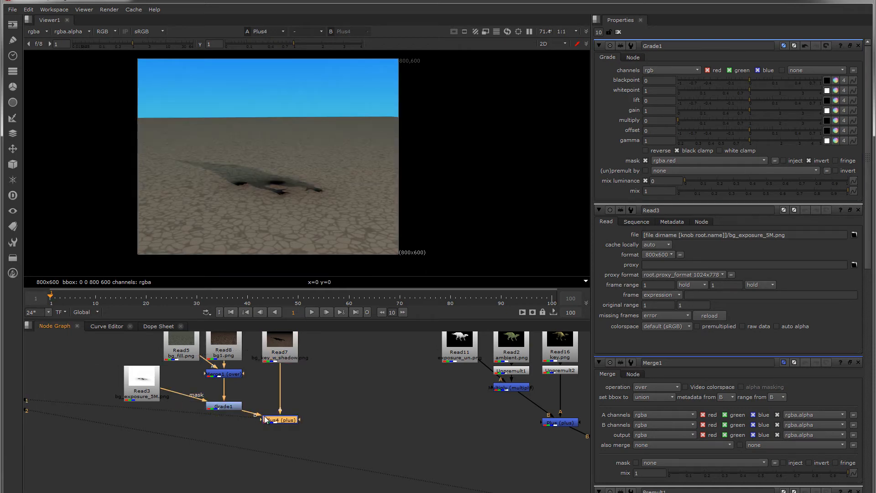
{"action": "left_click_drag", "start_coordinate": [281, 423], "coordinate": [280, 426]}
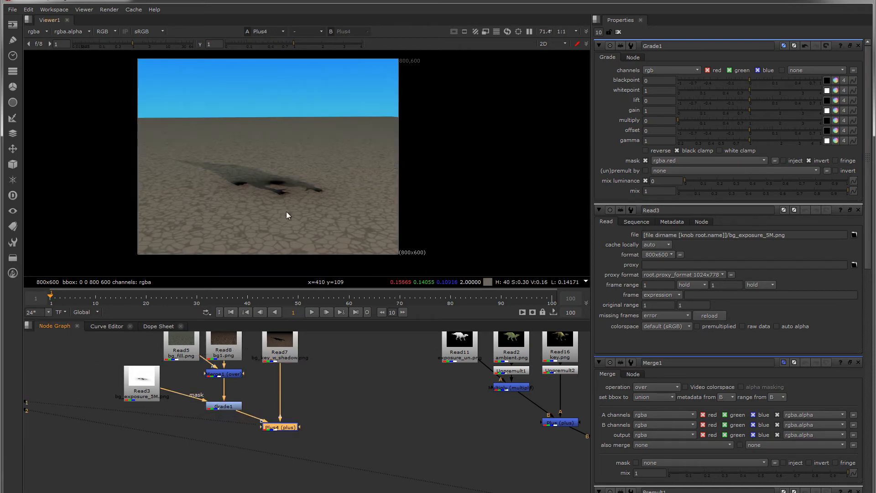
Compare the masked Grade's output with the Plus result and examine the dinosaur's shadow on the ground.
{"action": "left_click", "coordinate": [230, 409]}
{"action": "key", "text": "1"}
{"action": "left_click", "coordinate": [279, 424]}
{"action": "key", "text": "1"}
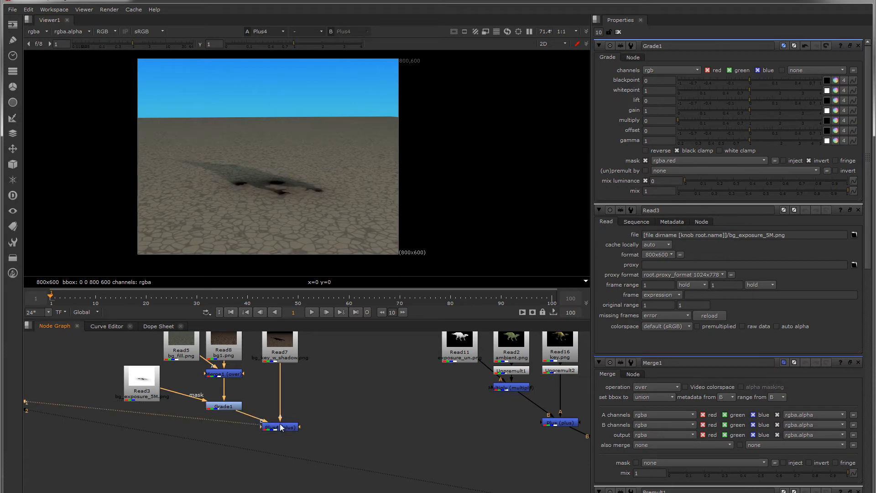
{"action": "scroll", "coordinate": [281, 422], "scroll_direction": "up", "scroll_amount": 1}
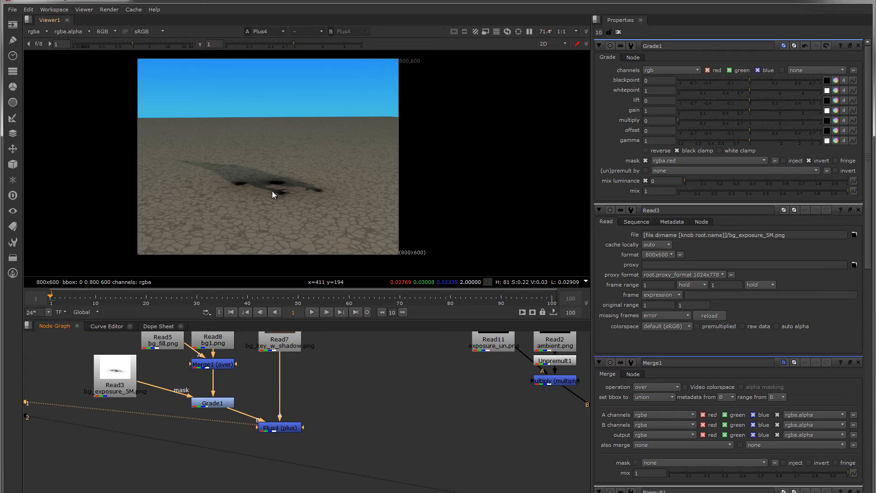
{"action": "scroll", "coordinate": [274, 192], "scroll_direction": "up", "scroll_amount": 3}
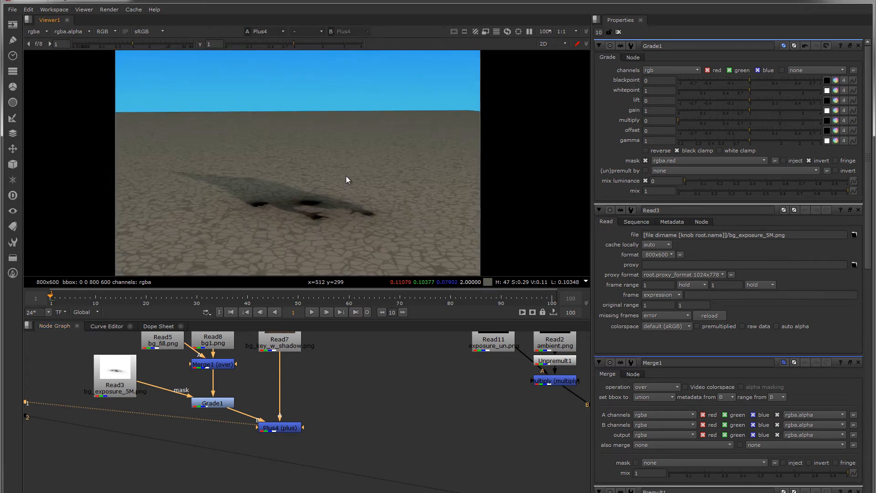
{"action": "scroll", "coordinate": [316, 191], "scroll_direction": "down", "scroll_amount": 2}
{"action": "scroll", "coordinate": [292, 197], "scroll_direction": "up", "scroll_amount": 3}
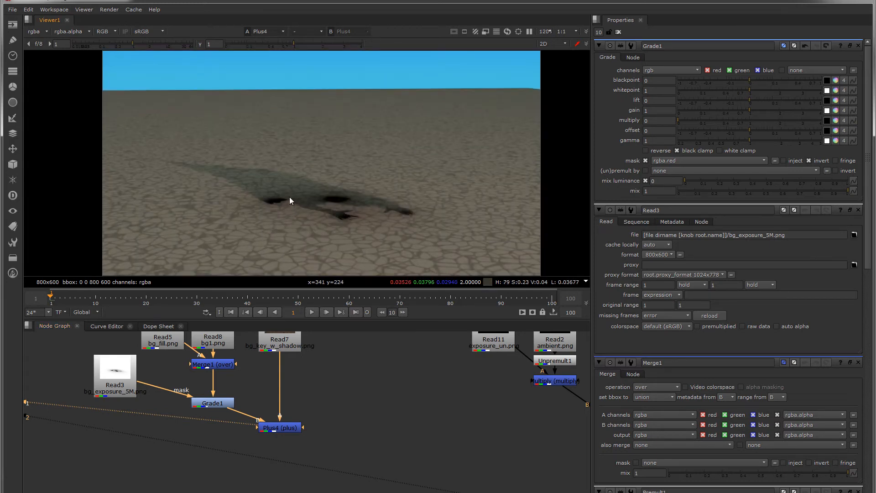
{"action": "scroll", "coordinate": [289, 200], "scroll_direction": "down", "scroll_amount": 2}
Lower the masked Grade and the background Merge to make room, and add a Grade node directly after the bg_fill.png read.
{"action": "mouse_move", "coordinate": [224, 404]}
{"action": "left_mouse_down"}
{"action": "mouse_move", "coordinate": [221, 393]}
{"action": "mouse_move", "coordinate": [218, 415]}
{"action": "left_mouse_up"}
{"action": "left_click_drag", "start_coordinate": [222, 366], "coordinate": [224, 399]}
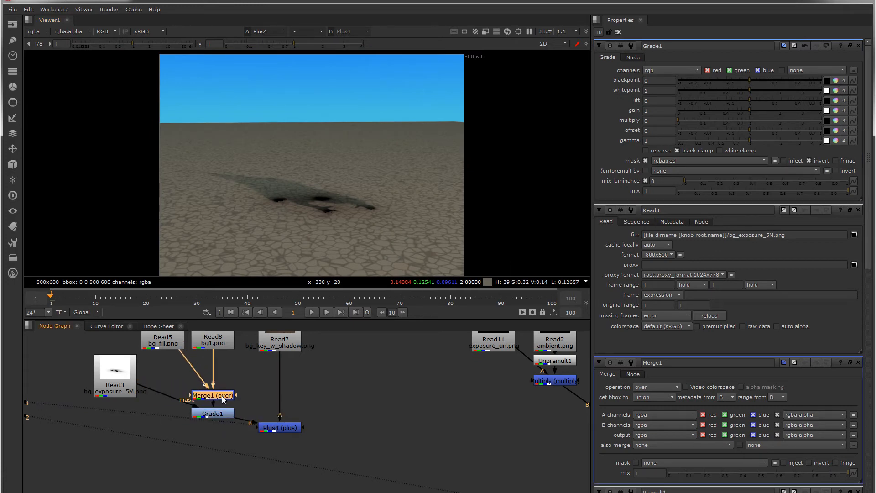
{"action": "middle_click_drag", "start_coordinate": [230, 374], "coordinate": [292, 391]}
{"action": "left_click", "coordinate": [223, 358]}
{"action": "key", "text": "g"}
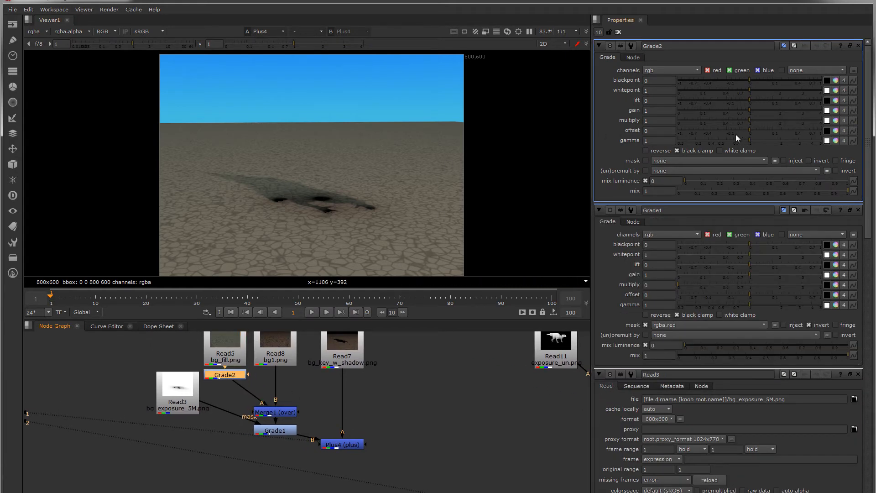
Set the bg_fill Grade's multiply to 0.56 and check the shadow's density in the background composite.
{"action": "left_click_drag", "start_coordinate": [748, 121], "coordinate": [727, 122]}
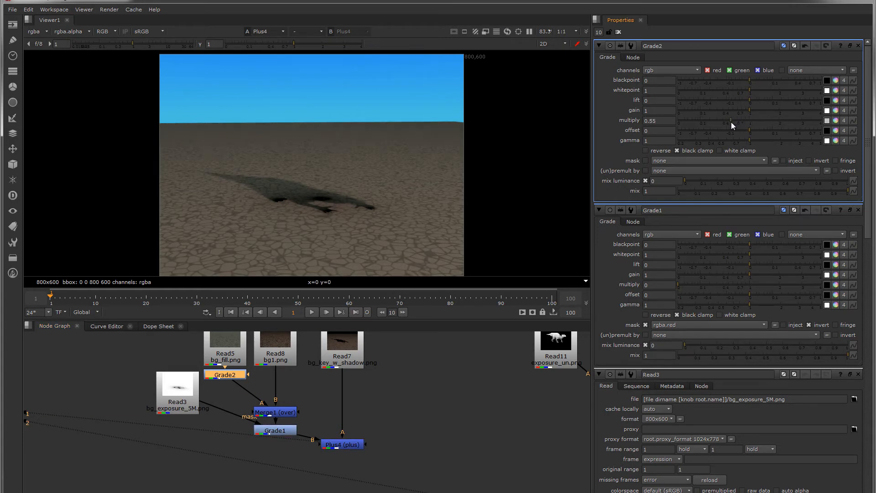
{"action": "scroll", "coordinate": [358, 168], "scroll_direction": "down", "scroll_amount": 3}
{"action": "middle_click_drag", "start_coordinate": [361, 176], "coordinate": [328, 192]}
{"action": "scroll", "coordinate": [254, 188], "scroll_direction": "up", "scroll_amount": 3}
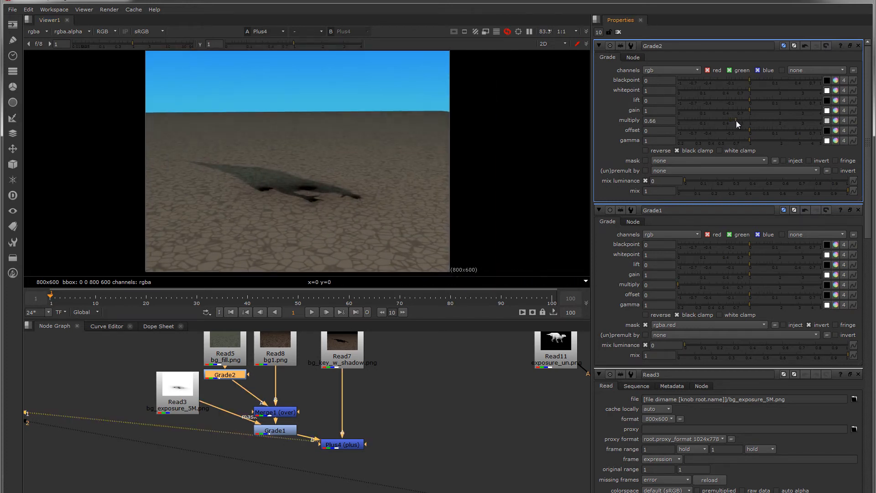
{"action": "left_click_drag", "start_coordinate": [731, 121], "coordinate": [733, 119]}
{"action": "scroll", "coordinate": [282, 173], "scroll_direction": "up", "scroll_amount": 4}
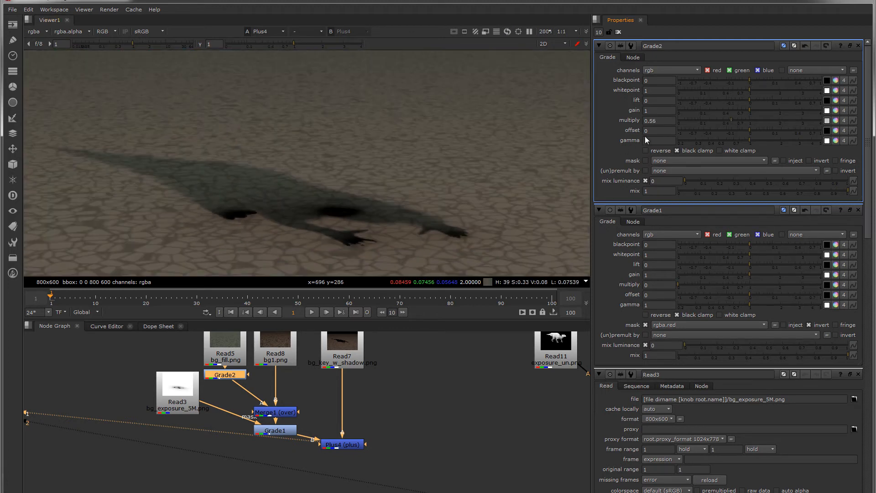
{"action": "scroll", "coordinate": [250, 187], "scroll_direction": "down", "scroll_amount": 3}
{"action": "scroll", "coordinate": [249, 191], "scroll_direction": "down", "scroll_amount": 1}
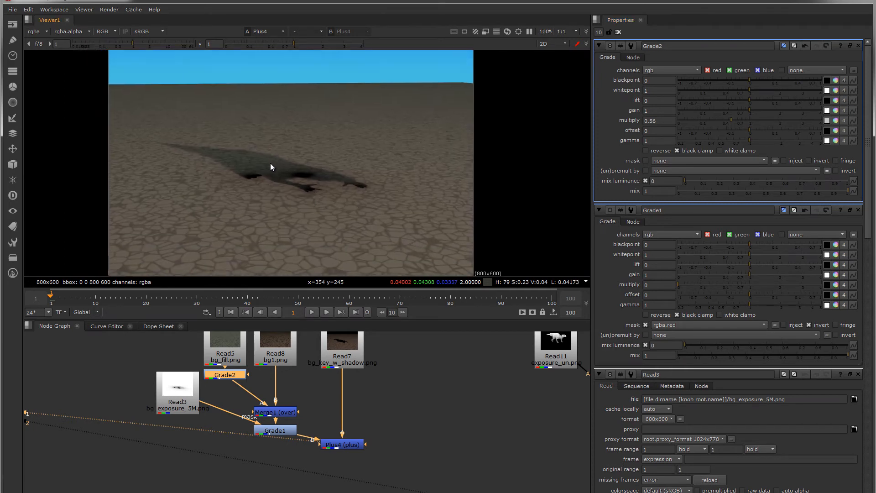
{"action": "scroll", "coordinate": [334, 396], "scroll_direction": "down", "scroll_amount": 3}
{"action": "scroll", "coordinate": [316, 396], "scroll_direction": "down", "scroll_amount": 3}
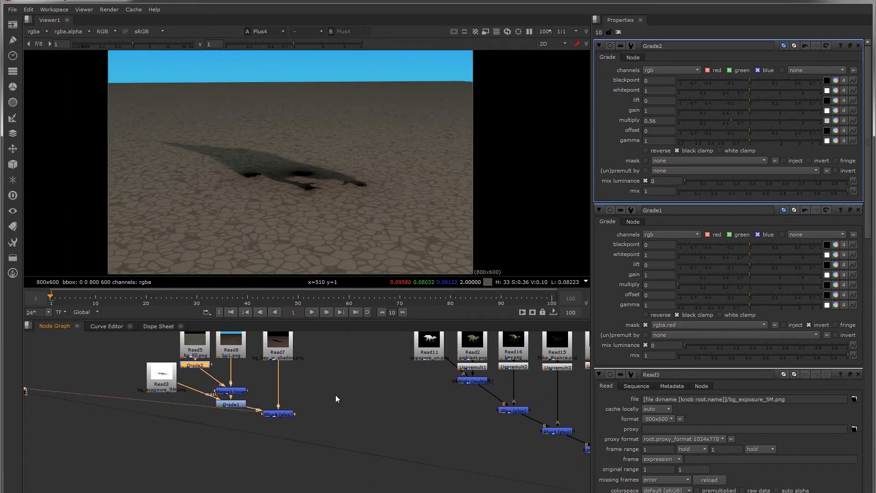
Merge the premultiplied dinosaur over the background Plus result, place the Merge below that Plus, and examine the feet's contact with the ground.
{"action": "left_click_drag", "start_coordinate": [217, 393], "coordinate": [218, 401]}
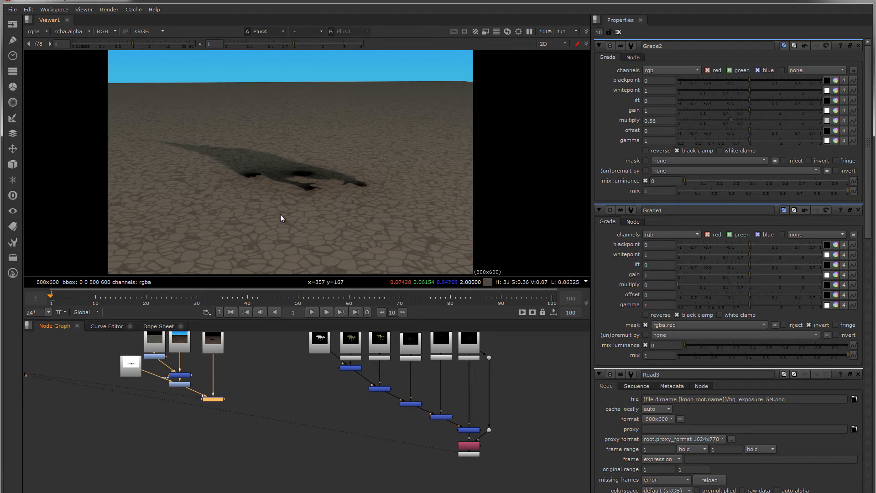
{"action": "left_click", "coordinate": [468, 454]}
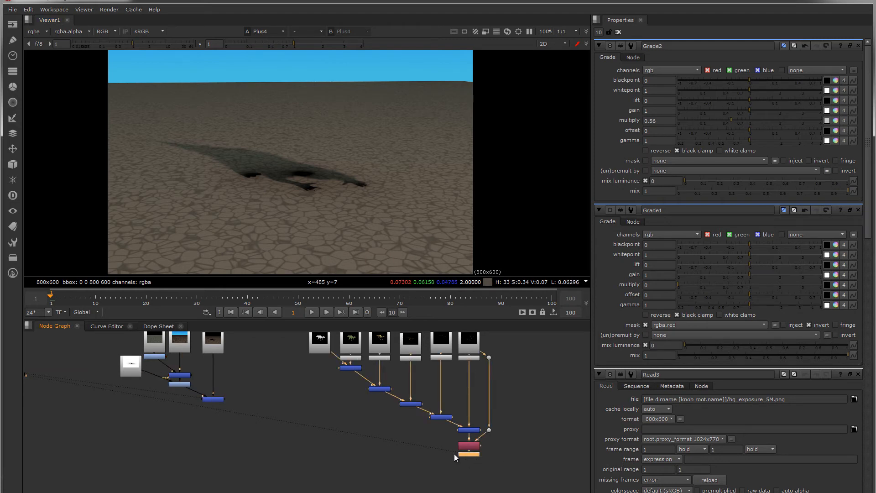
{"action": "left_click", "coordinate": [220, 400], "text": "shift"}
{"action": "key", "text": "m"}
{"action": "left_click_drag", "start_coordinate": [468, 464], "coordinate": [213, 467]}
{"action": "middle_click_drag", "start_coordinate": [307, 159], "coordinate": [316, 171]}
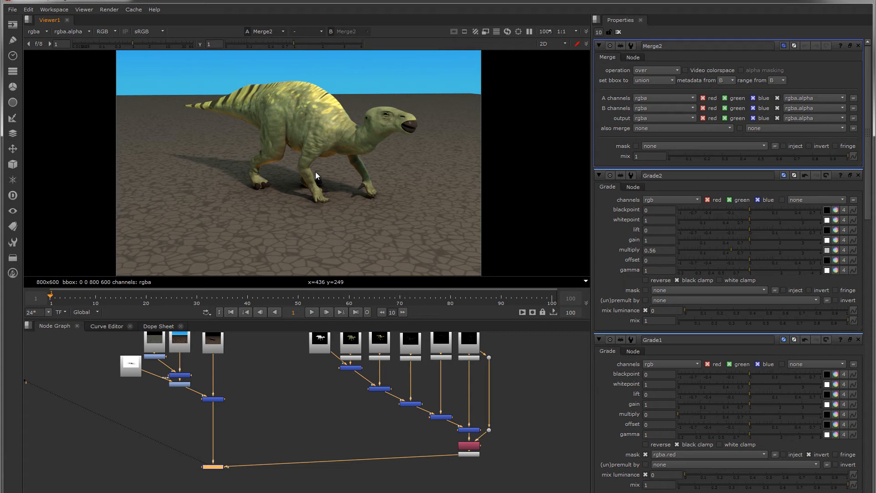
{"action": "scroll", "coordinate": [318, 201], "scroll_direction": "up", "scroll_amount": 2}
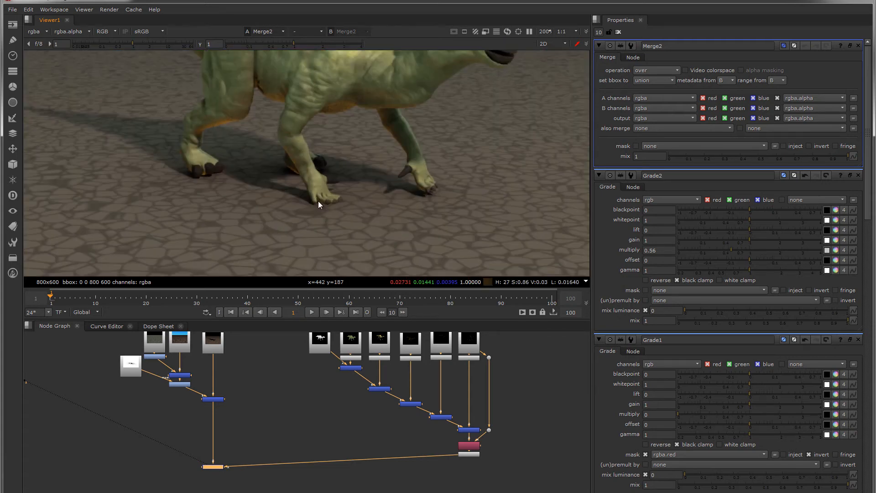
{"action": "scroll", "coordinate": [319, 200], "scroll_direction": "up", "scroll_amount": 1}
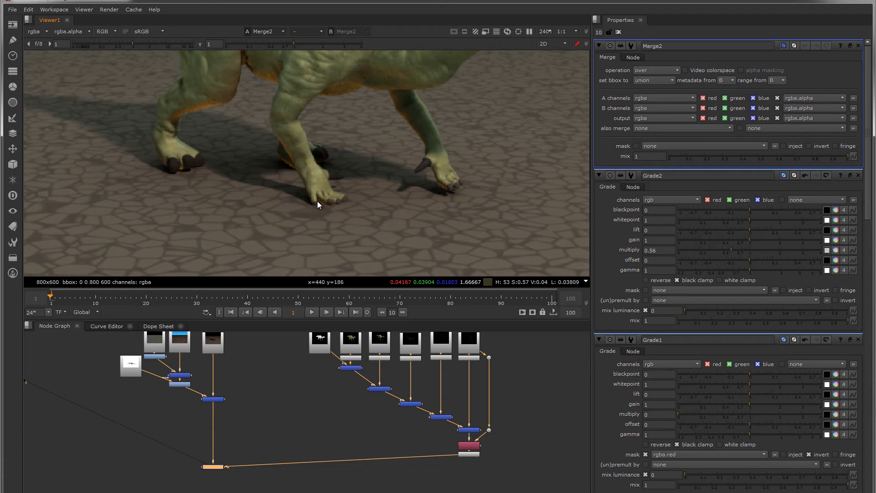
{"action": "scroll", "coordinate": [318, 203], "scroll_direction": "down", "scroll_amount": 1}
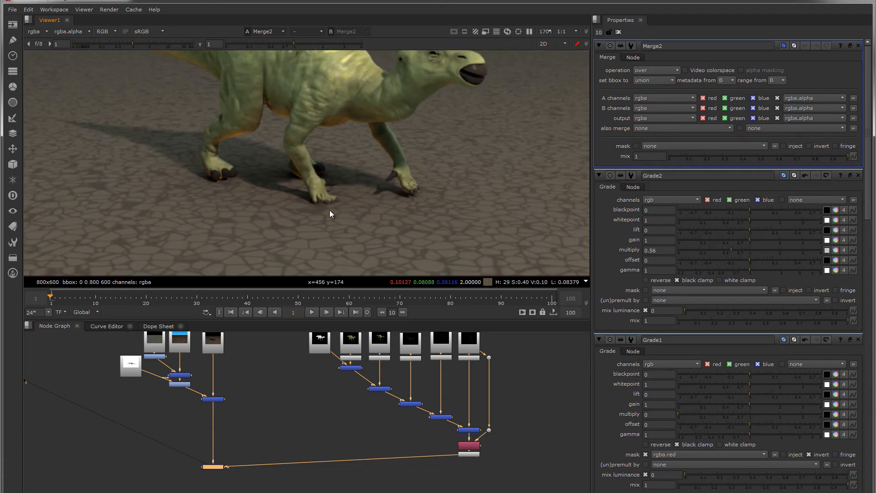
Add a Transform after the dinosaur's Premult, translate it by x -2.5 and y -2, and close all open node properties.
{"action": "middle_click_drag", "start_coordinate": [319, 199], "coordinate": [333, 198]}
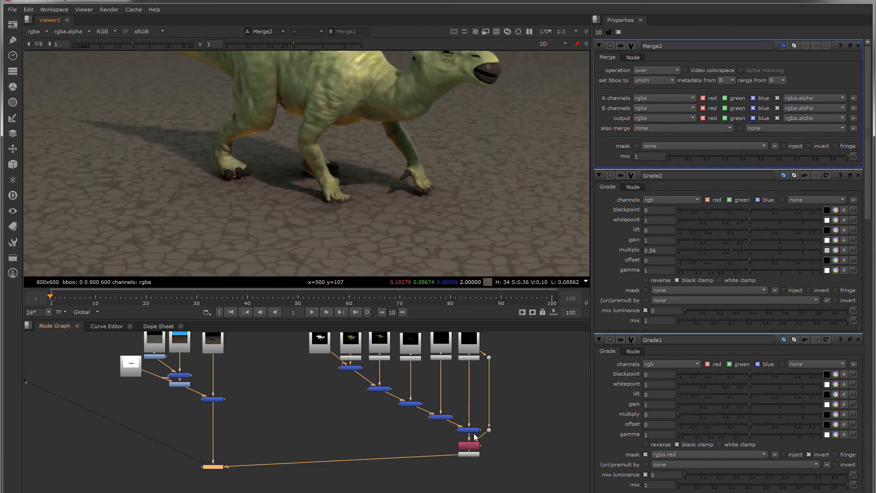
{"action": "left_click", "coordinate": [472, 455]}
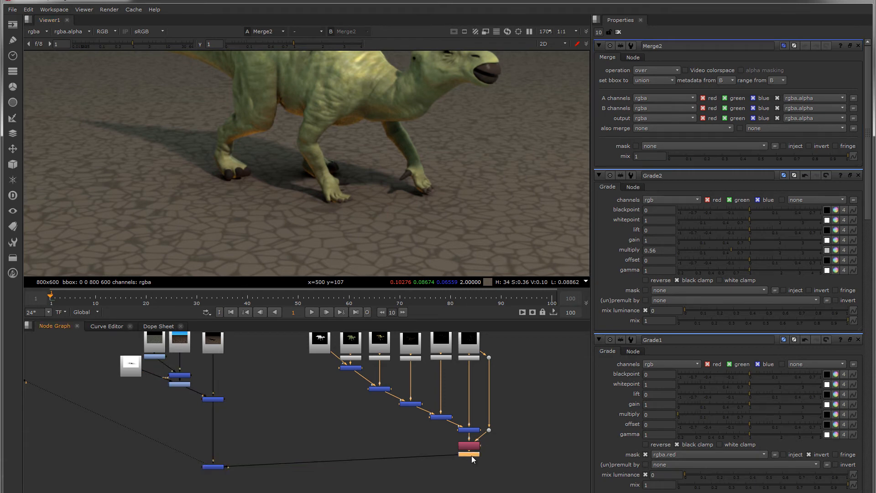
{"action": "key", "text": "t"}
{"action": "mouse_move", "coordinate": [301, 112]}
{"action": "left_mouse_down"}
{"action": "mouse_move", "coordinate": [292, 113]}
{"action": "mouse_move", "coordinate": [302, 118]}
{"action": "left_mouse_up"}
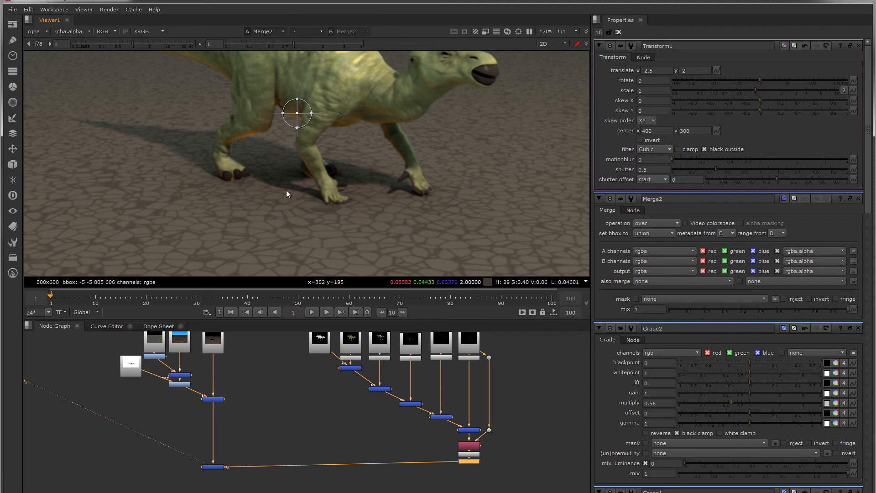
{"action": "middle_click_drag", "start_coordinate": [286, 190], "coordinate": [330, 225]}
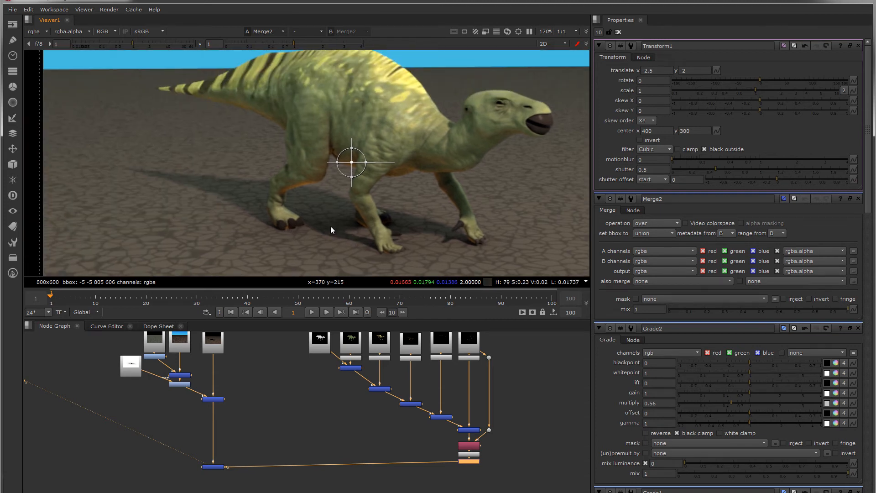
{"action": "left_click", "coordinate": [618, 32]}
{"action": "key", "text": "f"}
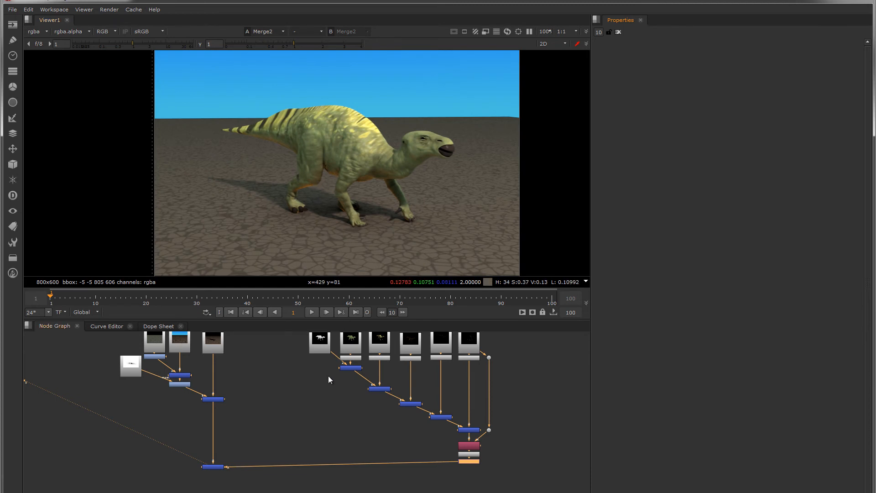
Add a Grade node after the Unpremult of the Fake_Bounce.png read, leaving space between it and the Unpremult.
{"action": "key", "text": "f"}
{"action": "scroll", "coordinate": [404, 402], "scroll_direction": "up", "scroll_amount": 3}
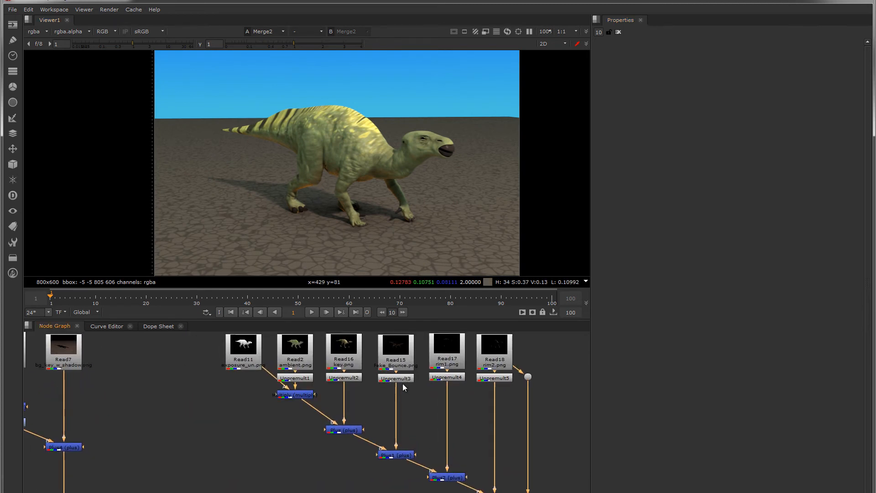
{"action": "left_click", "coordinate": [399, 379]}
{"action": "left_click_drag", "start_coordinate": [398, 379], "coordinate": [398, 386]}
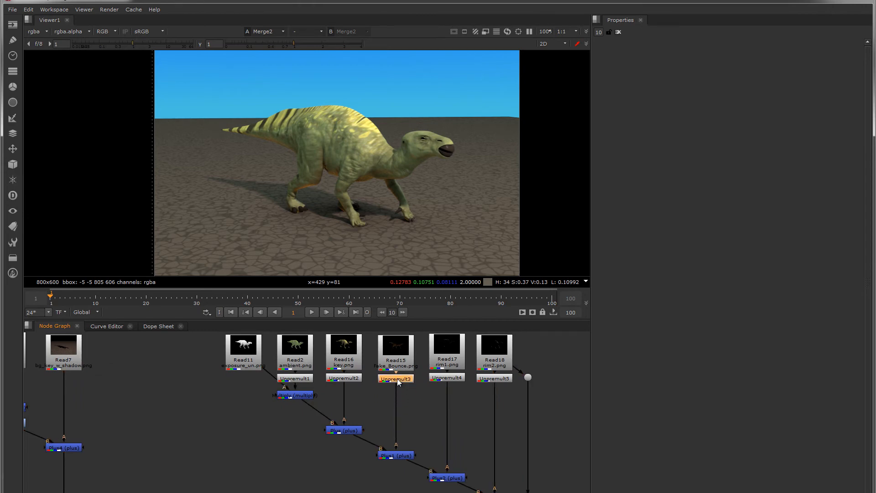
{"action": "key", "text": "g"}
{"action": "scroll", "coordinate": [330, 184], "scroll_direction": "up", "scroll_amount": 3}
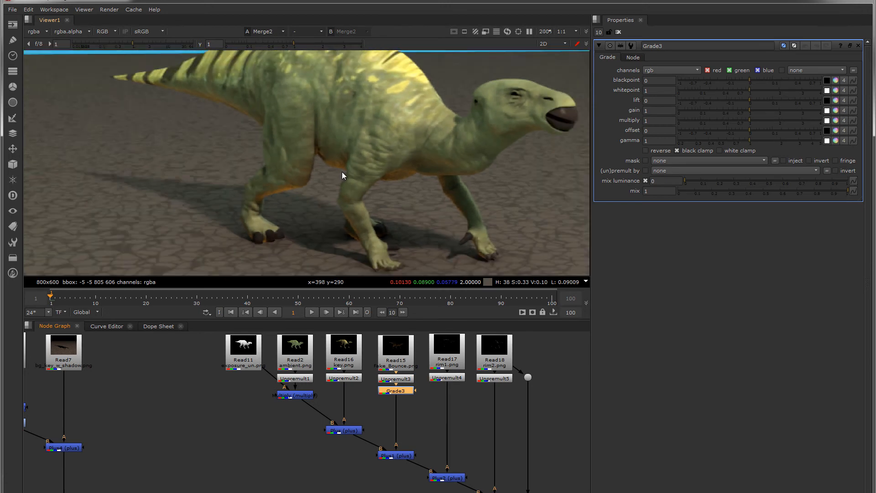
{"action": "scroll", "coordinate": [342, 175], "scroll_direction": "down", "scroll_amount": 2}
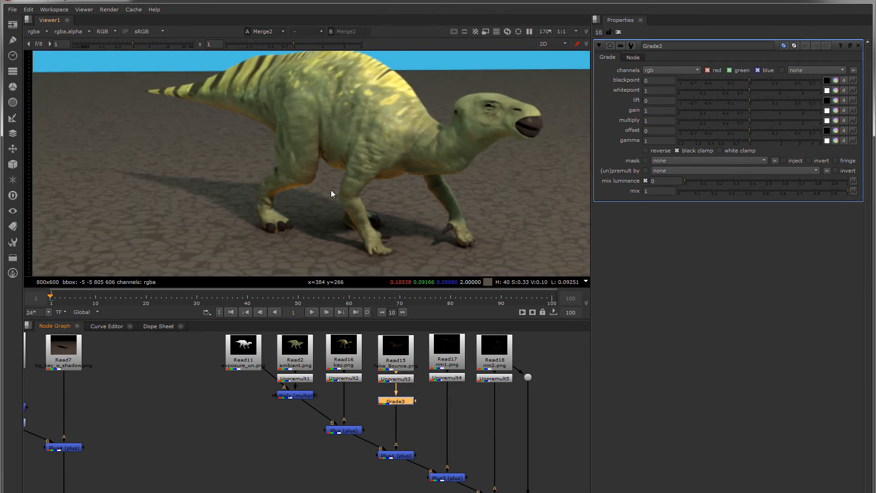
Set the bounce Grade's gain to 0.78 and tint it blue with red 0.483398 and green 0.563842.
{"action": "mouse_move", "coordinate": [748, 108]}
{"action": "left_mouse_down"}
{"action": "mouse_move", "coordinate": [708, 112]}
{"action": "mouse_move", "coordinate": [743, 114]}
{"action": "left_mouse_up"}
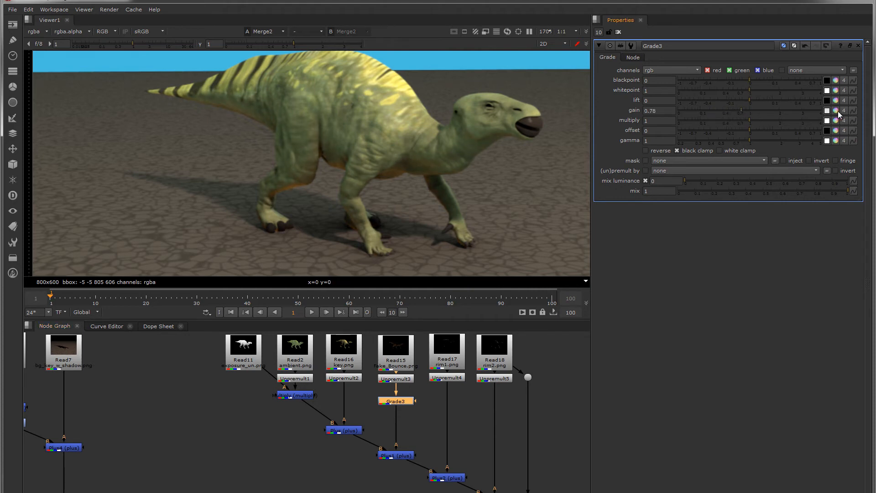
{"action": "left_click", "coordinate": [836, 111]}
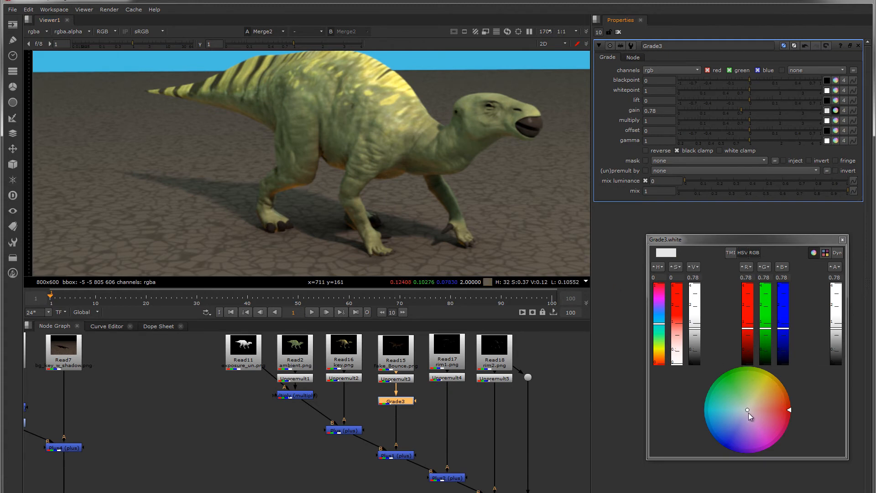
{"action": "left_click_drag", "start_coordinate": [745, 410], "coordinate": [737, 414]}
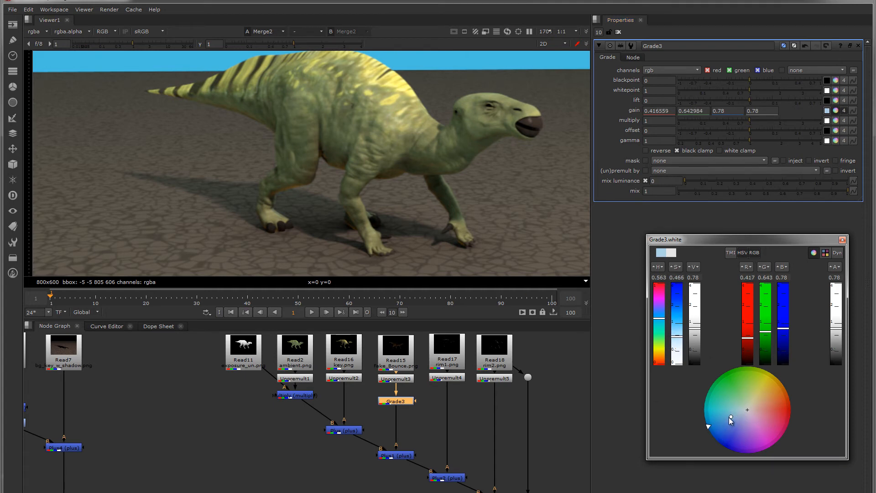
{"action": "left_click_drag", "start_coordinate": [731, 417], "coordinate": [730, 423]}
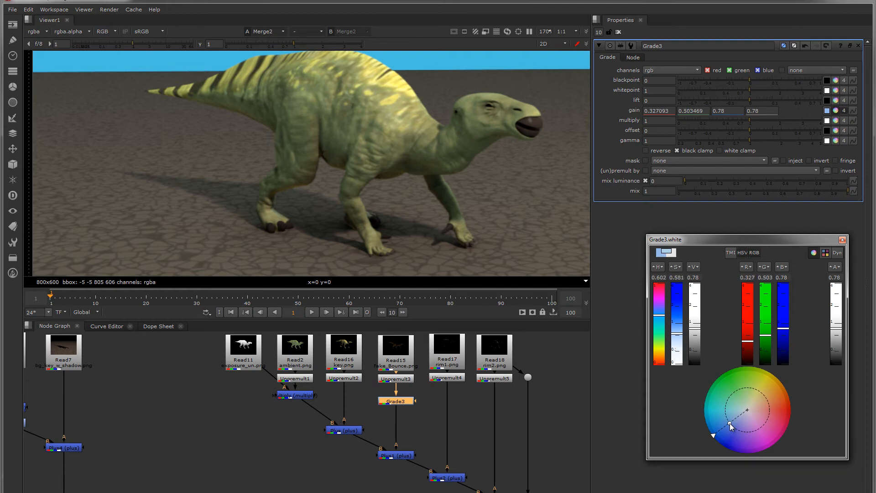
{"action": "mouse_move", "coordinate": [730, 423]}
{"action": "left_mouse_down"}
{"action": "mouse_move", "coordinate": [726, 415]}
{"action": "mouse_move", "coordinate": [741, 426]}
{"action": "left_mouse_up"}
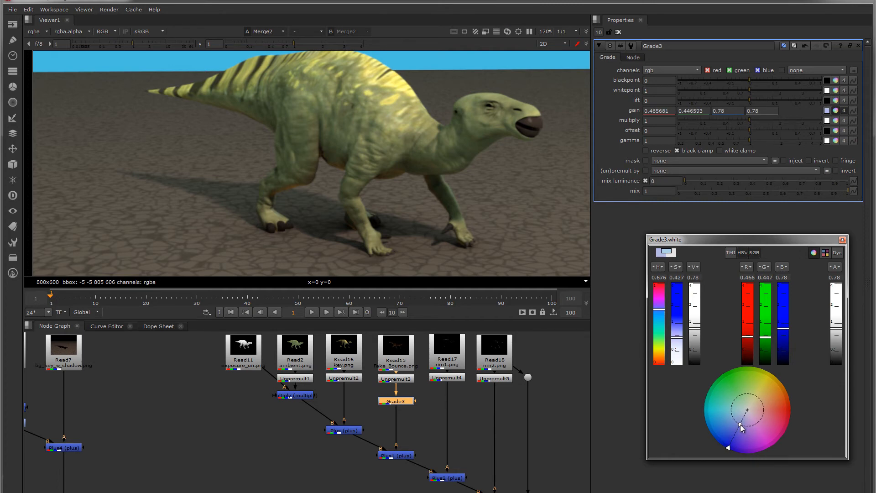
{"action": "mouse_move", "coordinate": [741, 426]}
{"action": "left_mouse_down"}
{"action": "mouse_move", "coordinate": [746, 415]}
{"action": "mouse_move", "coordinate": [738, 420]}
{"action": "left_mouse_up"}
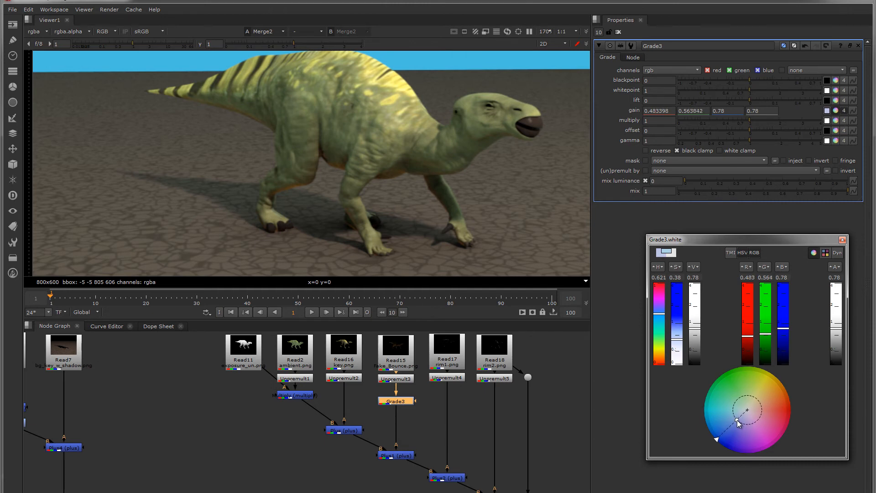
{"action": "left_click", "coordinate": [843, 240]}
View the graded bounce pass on its own and compare it with the final dinosaur composite.
{"action": "scroll", "coordinate": [360, 188], "scroll_direction": "down", "scroll_amount": 4}
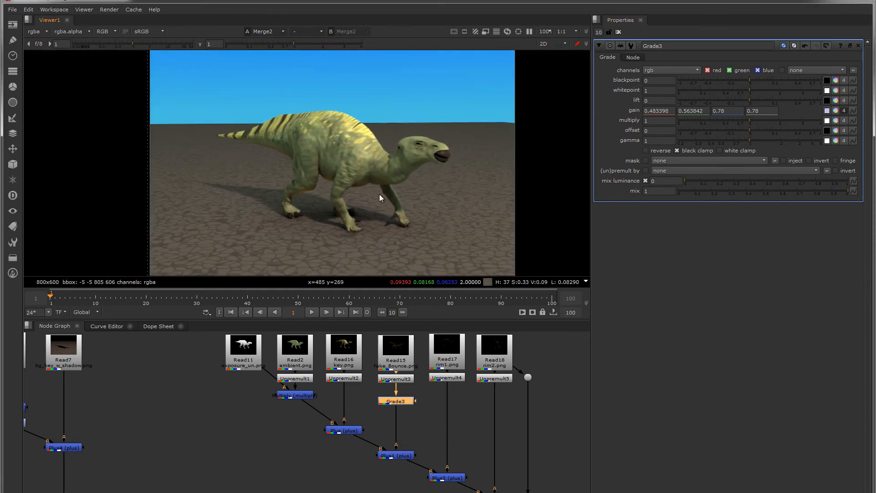
{"action": "scroll", "coordinate": [376, 138], "scroll_direction": "up", "scroll_amount": 5}
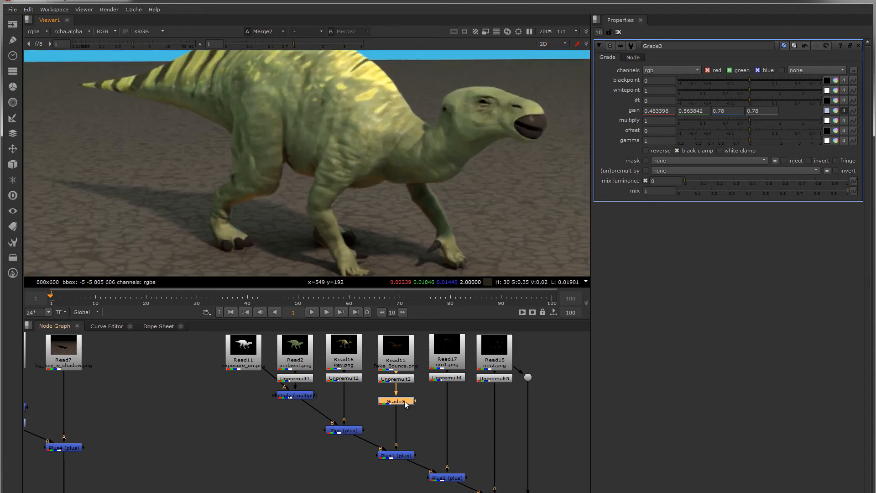
{"action": "key", "text": "1"}
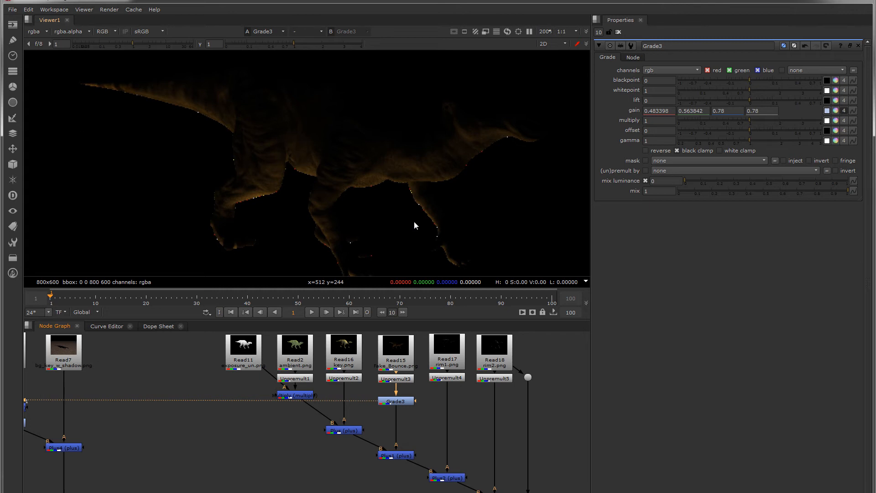
{"action": "scroll", "coordinate": [495, 426], "scroll_direction": "down", "scroll_amount": 6}
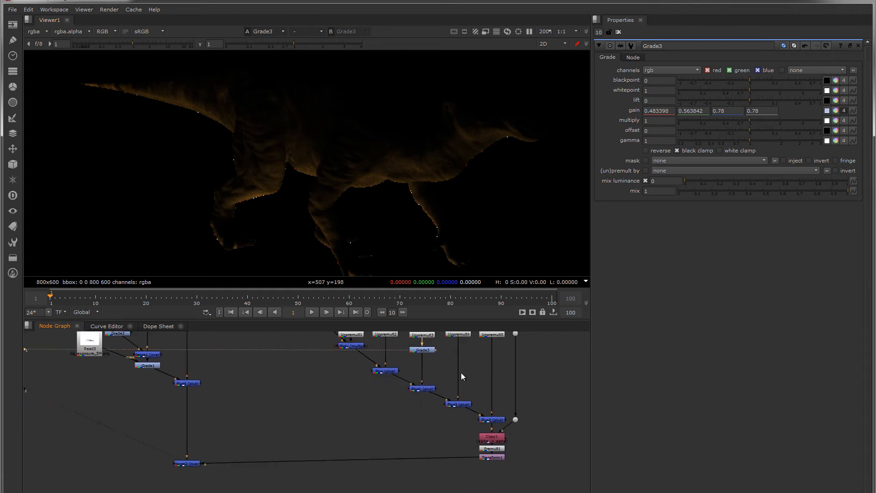
{"action": "key", "text": "2"}
{"action": "scroll", "coordinate": [363, 203], "scroll_direction": "down", "scroll_amount": 3}
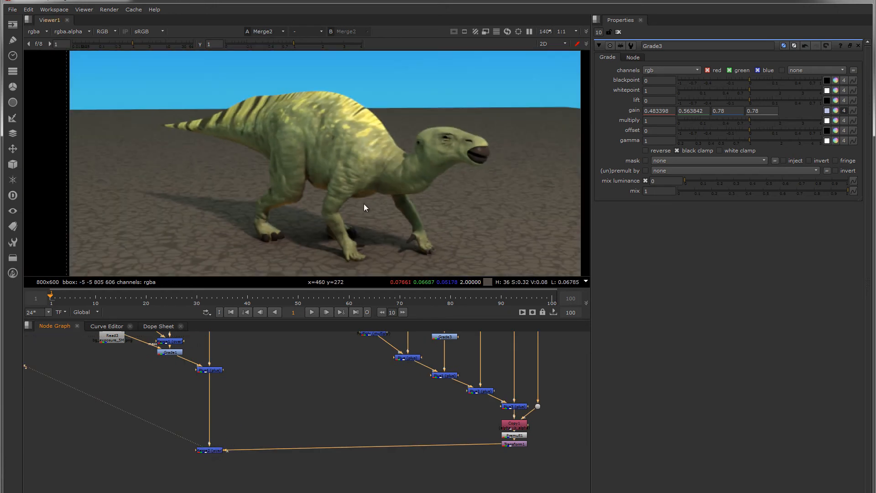
{"action": "middle_click_drag", "start_coordinate": [363, 203], "coordinate": [346, 212]}
{"action": "middle_click_drag", "start_coordinate": [465, 352], "coordinate": [427, 376]}
Lower the bounce Grade's multiply to 0.34 in stages while examining the light on the dinosaur's underside.
{"action": "left_click", "coordinate": [407, 361]}
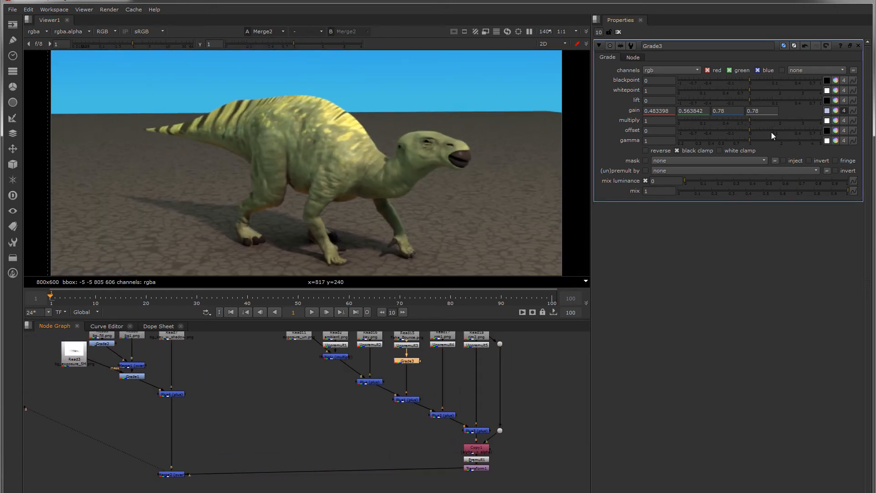
{"action": "left_click_drag", "start_coordinate": [750, 121], "coordinate": [728, 130]}
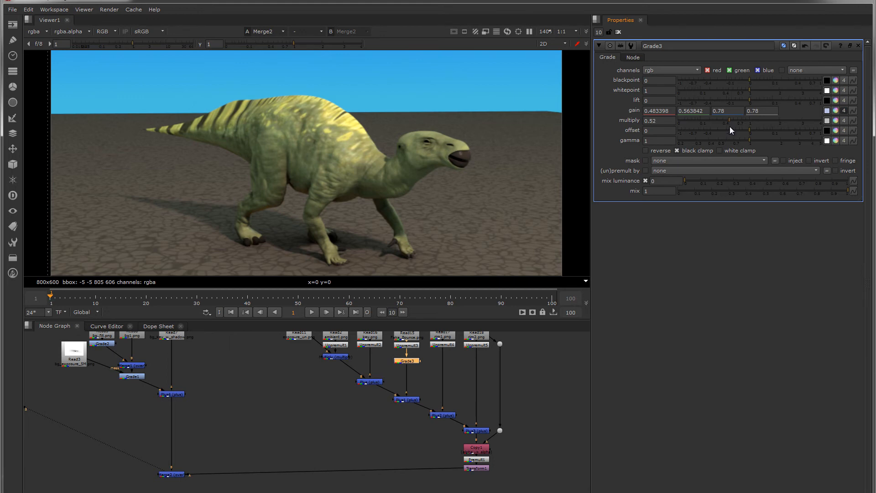
{"action": "left_click_drag", "start_coordinate": [731, 124], "coordinate": [730, 121]}
{"action": "left_click_drag", "start_coordinate": [730, 120], "coordinate": [729, 119]}
{"action": "scroll", "coordinate": [295, 208], "scroll_direction": "up", "scroll_amount": 2}
{"action": "scroll", "coordinate": [236, 212], "scroll_direction": "down", "scroll_amount": 2}
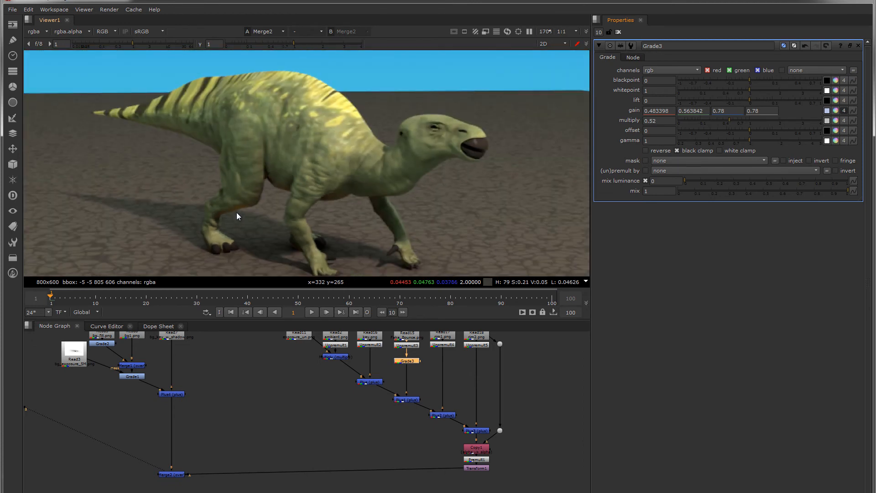
{"action": "scroll", "coordinate": [231, 215], "scroll_direction": "up", "scroll_amount": 2}
{"action": "scroll", "coordinate": [231, 214], "scroll_direction": "down", "scroll_amount": 1}
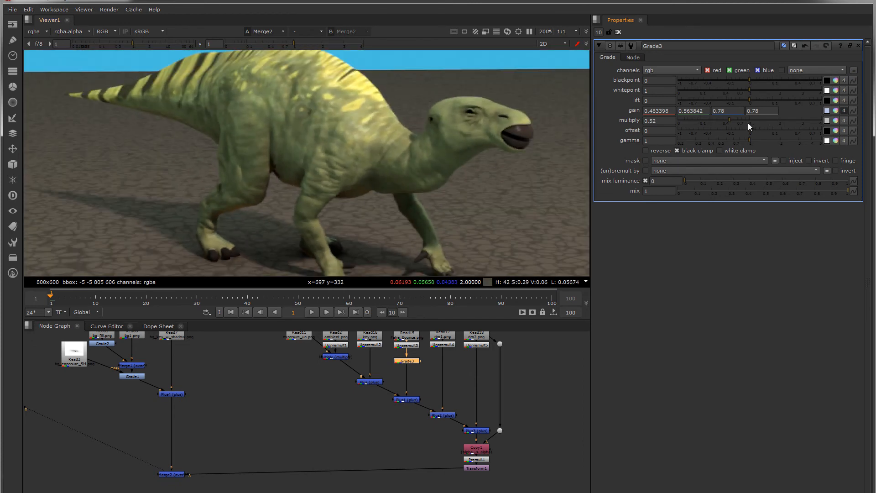
{"action": "left_click_drag", "start_coordinate": [729, 121], "coordinate": [722, 121]}
Add a Saturation node after the bounce Grade and set its saturation to 0.59.
{"action": "scroll", "coordinate": [400, 379], "scroll_direction": "up", "scroll_amount": 3}
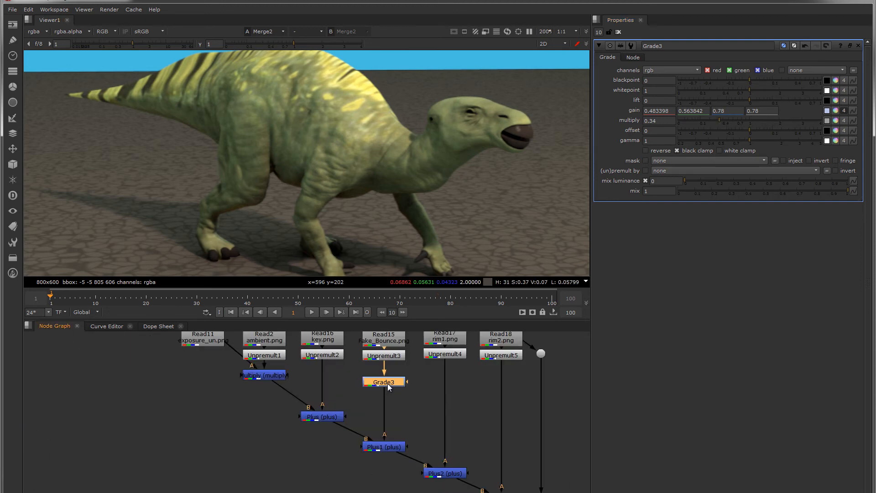
{"action": "key", "text": "Tab"}
{"action": "type", "text": "Saturation"}
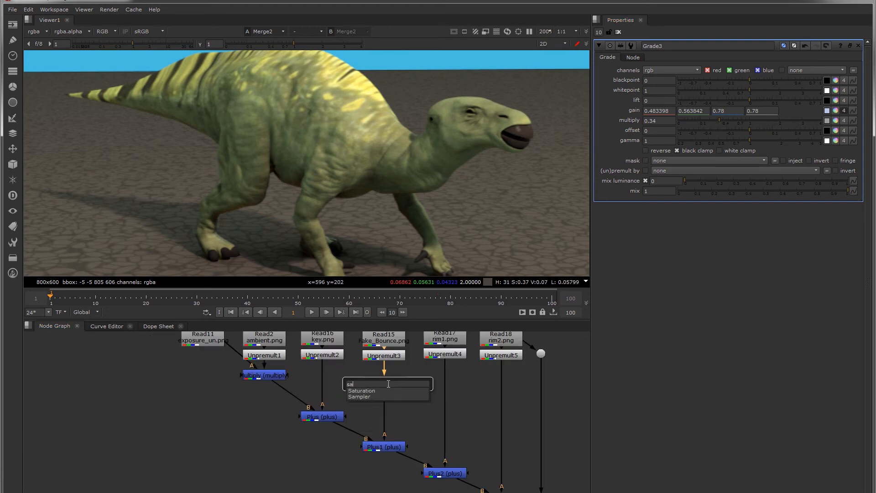
{"action": "key", "text": "Return"}
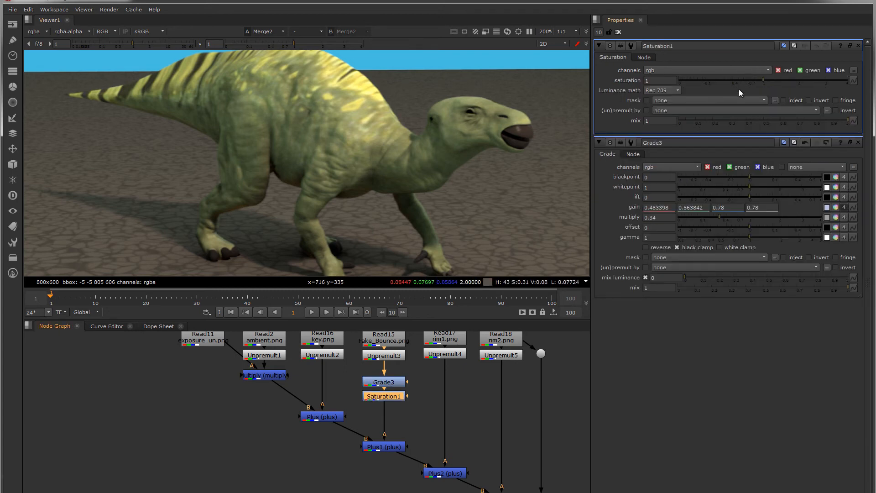
{"action": "left_click_drag", "start_coordinate": [763, 80], "coordinate": [743, 80]}
Set the bounce Grade's multiply to 0.56 and its Saturation node to 0.73, and check the whole composite.
{"action": "left_click", "coordinate": [385, 382]}
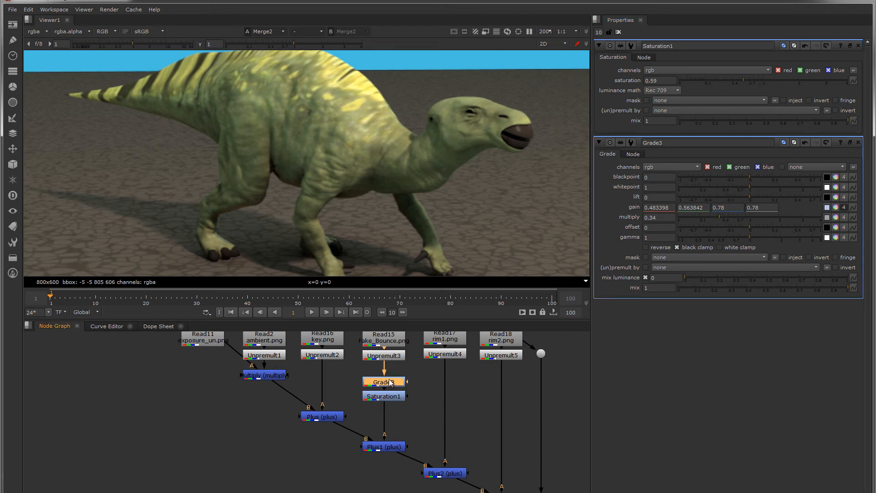
{"action": "left_click_drag", "start_coordinate": [721, 120], "coordinate": [732, 122]}
{"action": "left_click", "coordinate": [383, 396]}
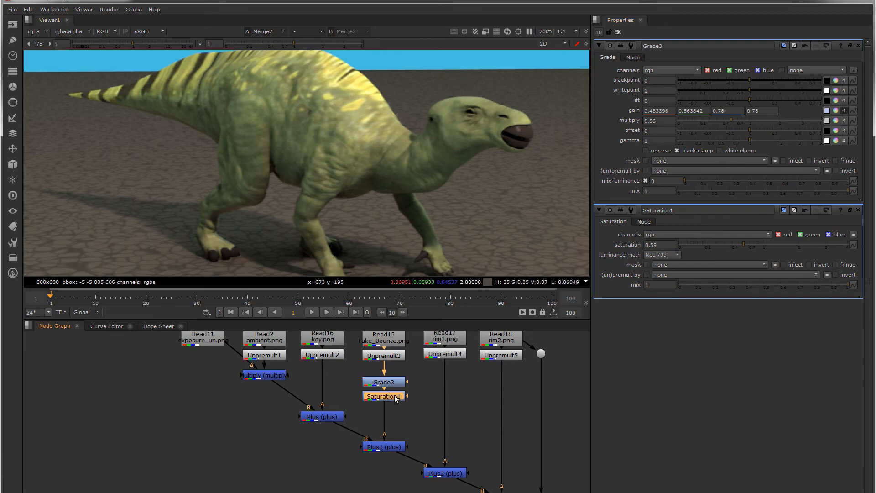
{"action": "left_click_drag", "start_coordinate": [743, 81], "coordinate": [749, 80]}
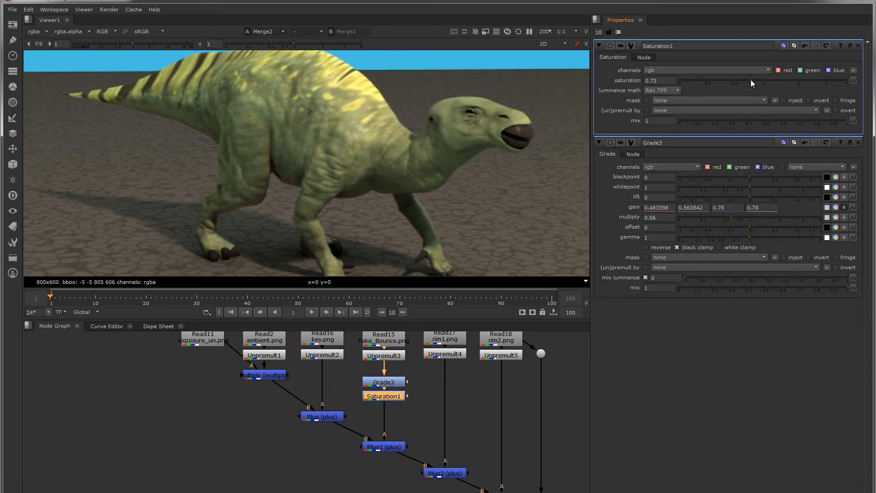
{"action": "scroll", "coordinate": [368, 165], "scroll_direction": "down", "scroll_amount": 3}
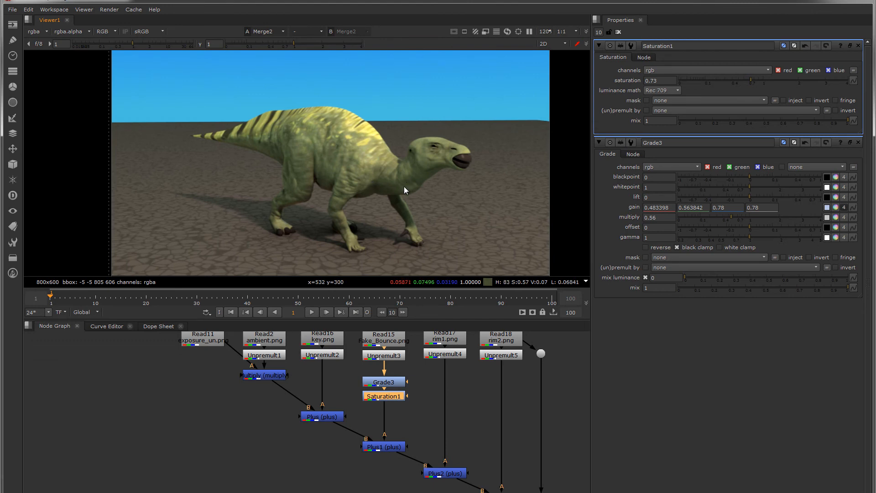
{"action": "scroll", "coordinate": [391, 181], "scroll_direction": "down", "scroll_amount": 2}
{"action": "middle_click_drag", "start_coordinate": [395, 182], "coordinate": [363, 171]}
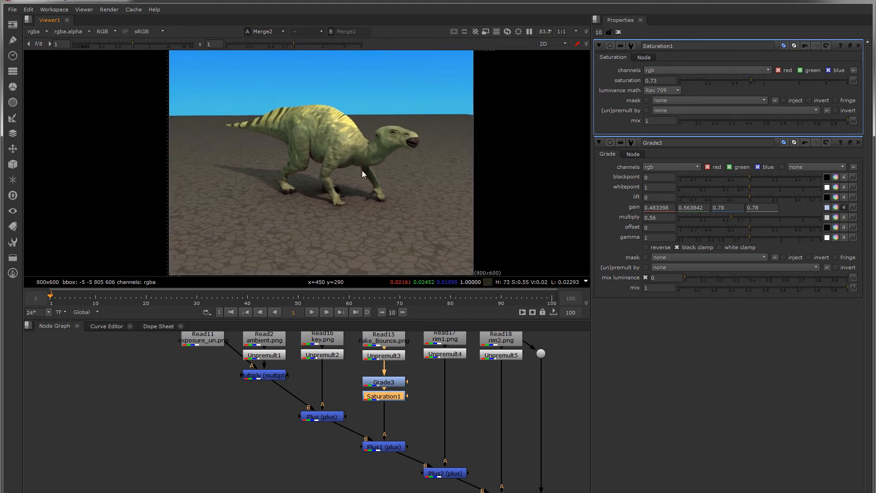
{"action": "scroll", "coordinate": [361, 145], "scroll_direction": "up", "scroll_amount": 3}
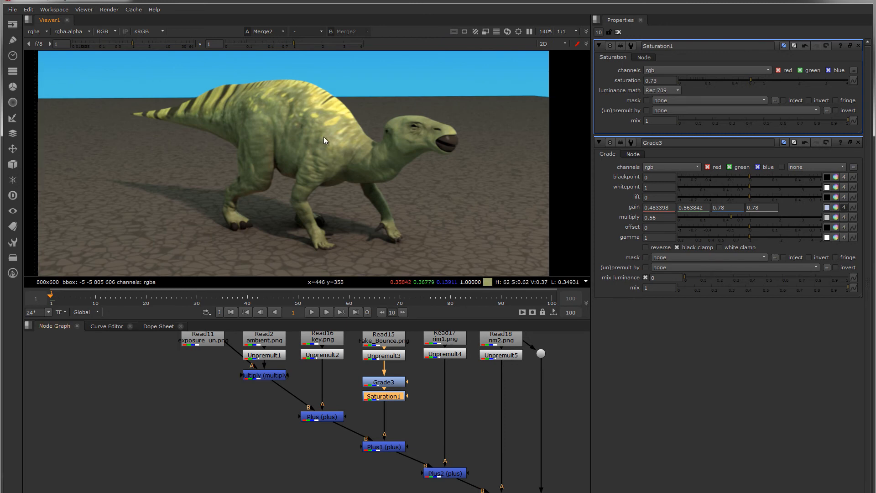
{"action": "middle_click_drag", "start_coordinate": [322, 141], "coordinate": [321, 160]}
Move the Multiply node down and insert a Grade node after the ambient pass's Unpremult.
{"action": "middle_click_drag", "start_coordinate": [326, 376], "coordinate": [390, 425]}
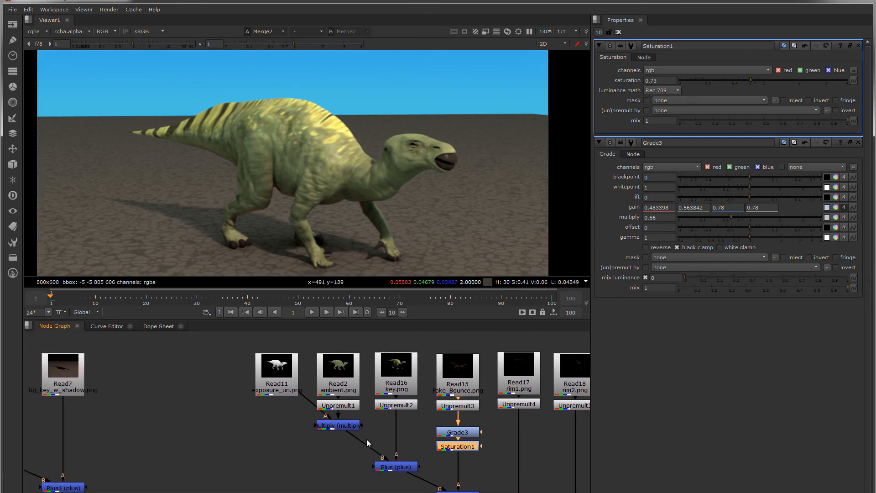
{"action": "left_click_drag", "start_coordinate": [345, 429], "coordinate": [342, 448]}
{"action": "left_click", "coordinate": [343, 406]}
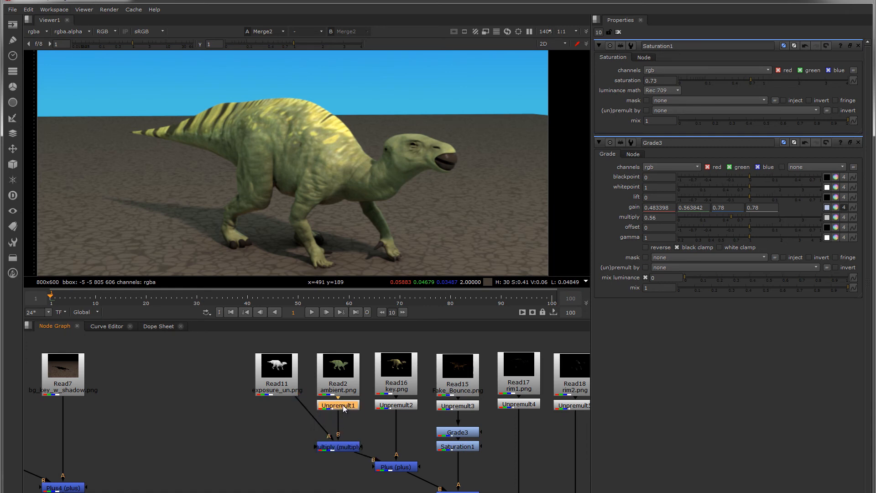
{"action": "key", "text": "g"}
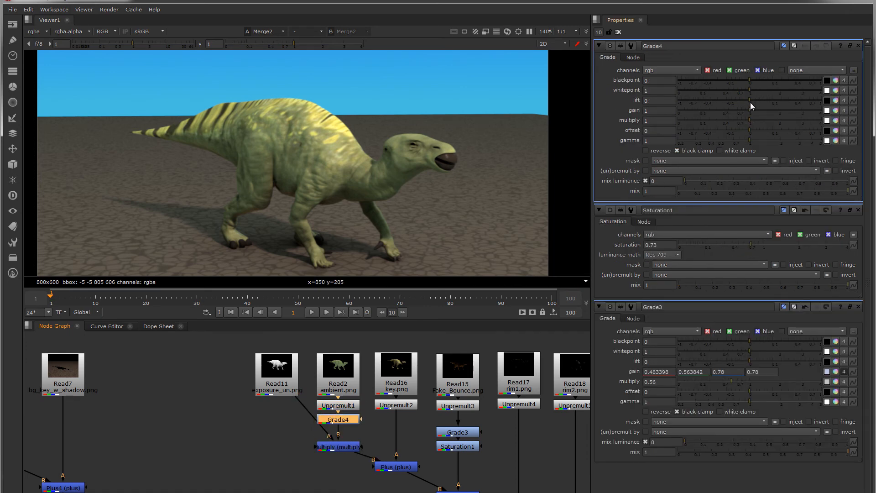
Try a lower gain on the ambient pass's Grade, undo it, and disable that node.
{"action": "left_click_drag", "start_coordinate": [748, 110], "coordinate": [701, 109]}
{"action": "key", "text": "ctrl+z"}
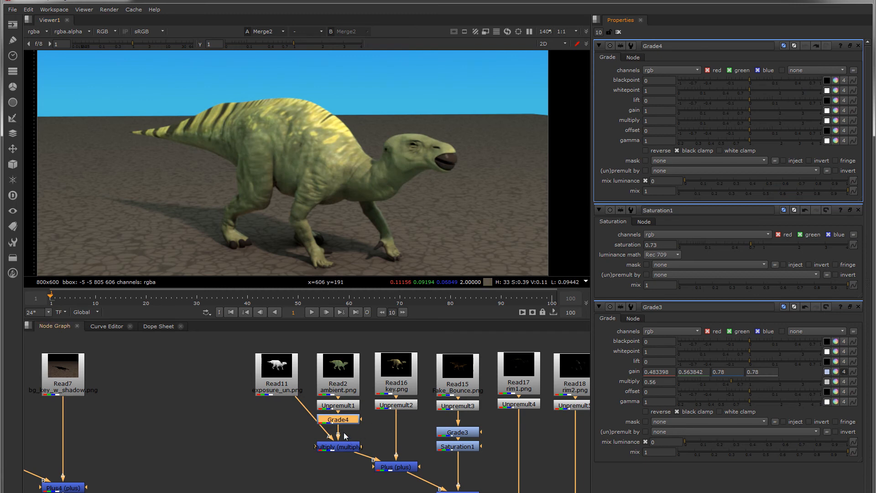
{"action": "key", "text": "d"}
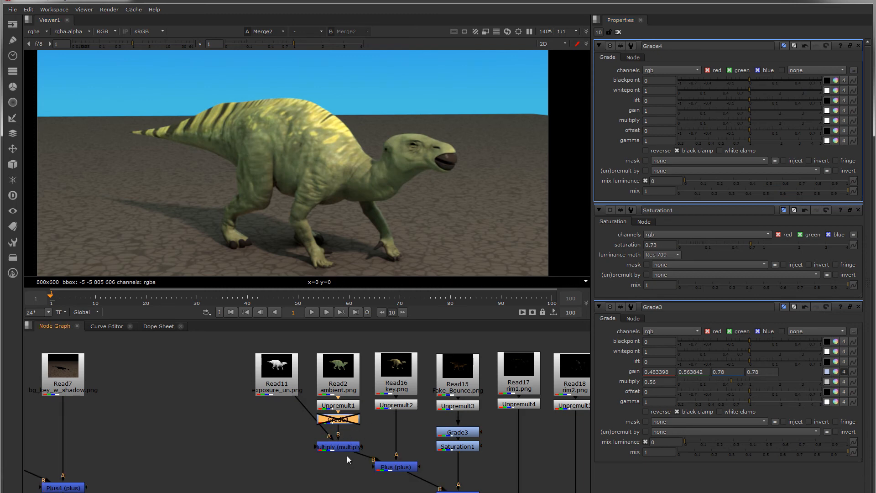
Rearrange the first Plus node and the Multiply node to tidy the spacing below the ambient pass.
{"action": "left_click", "coordinate": [347, 447]}
{"action": "middle_click_drag", "start_coordinate": [403, 459], "coordinate": [376, 420]}
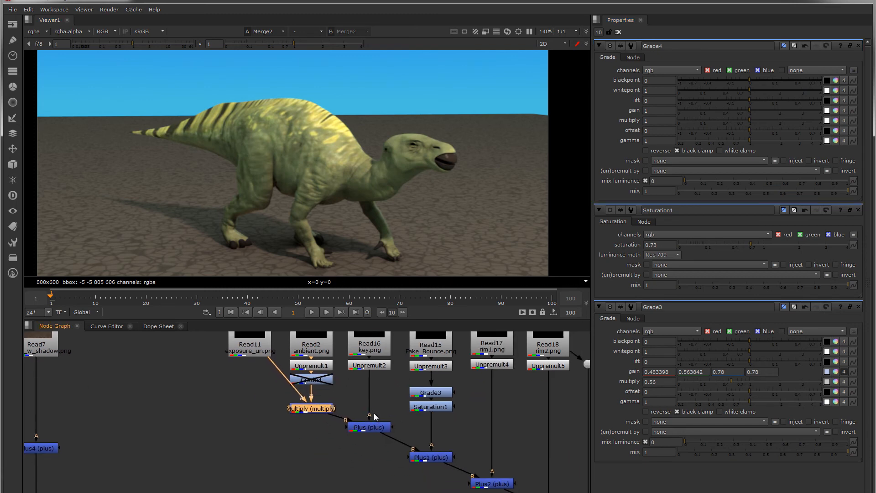
{"action": "left_click_drag", "start_coordinate": [369, 431], "coordinate": [368, 442]}
{"action": "left_click_drag", "start_coordinate": [318, 410], "coordinate": [317, 405]}
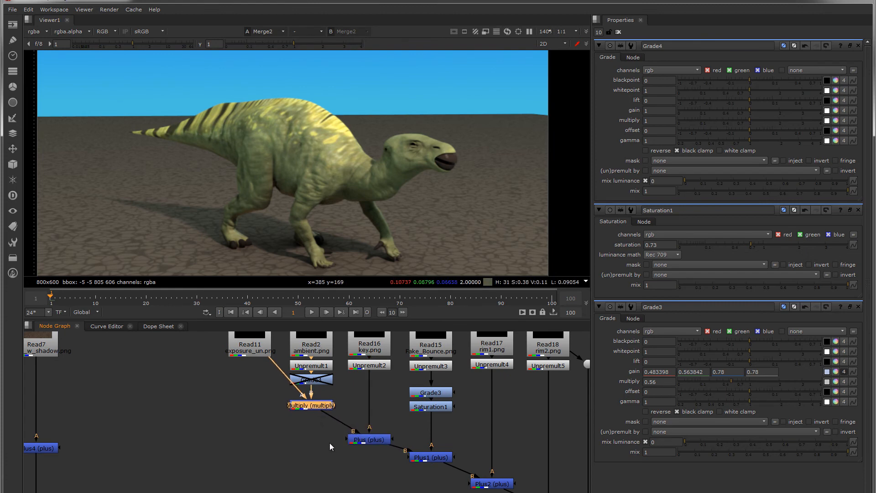
Re-enable the ambient pass's Grade, lower its gain to 0.8 in stages, and check the dinosaur against the whole composite.
{"action": "left_click", "coordinate": [316, 380]}
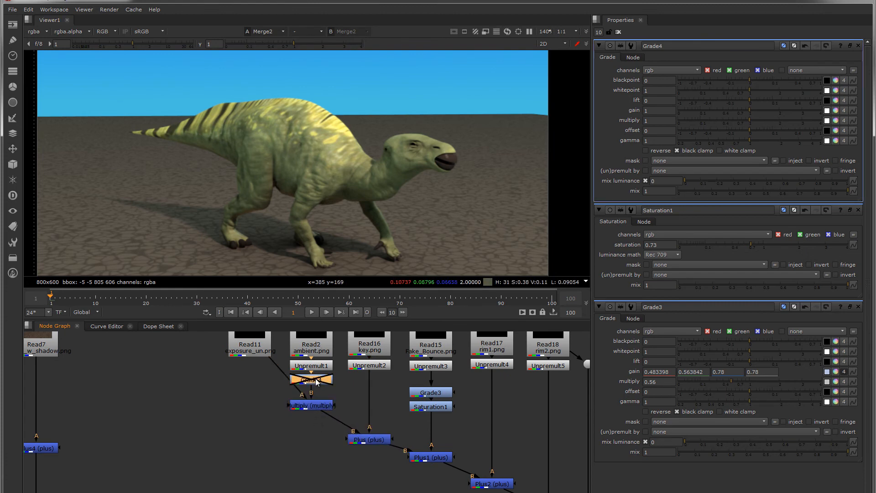
{"action": "left_click", "coordinate": [316, 405]}
{"action": "left_click", "coordinate": [317, 381]}
{"action": "middle_click_drag", "start_coordinate": [250, 339], "coordinate": [253, 359]}
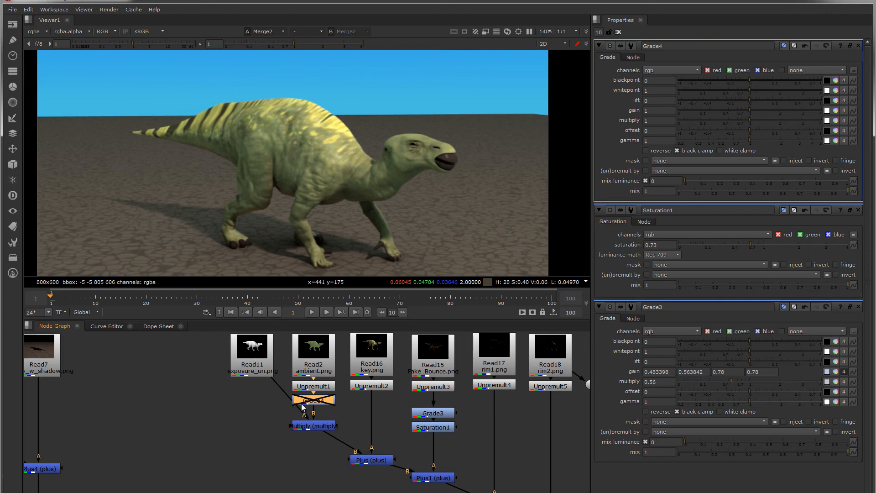
{"action": "key", "text": "d"}
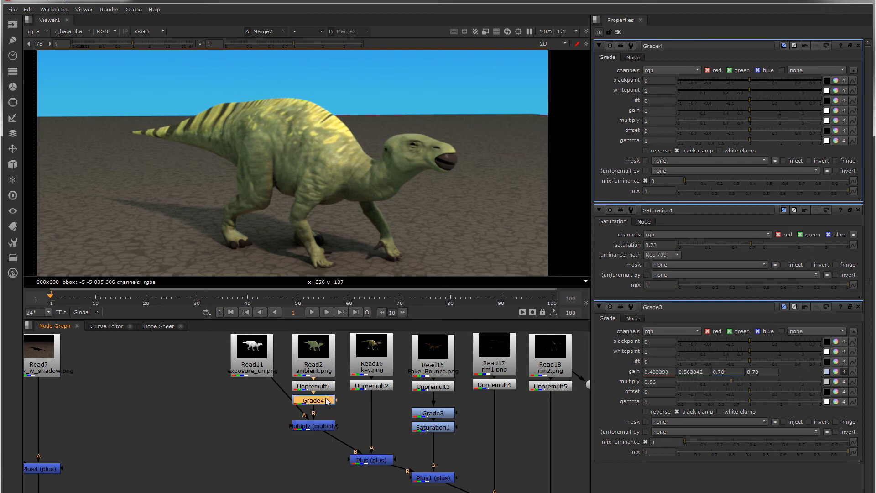
{"action": "left_click", "coordinate": [741, 110]}
{"action": "left_click", "coordinate": [739, 110]}
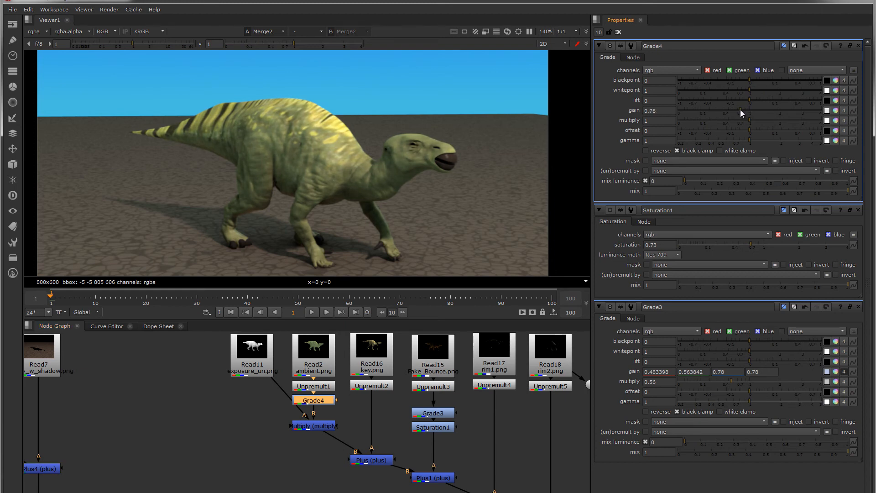
{"action": "scroll", "coordinate": [404, 141], "scroll_direction": "down", "scroll_amount": 3}
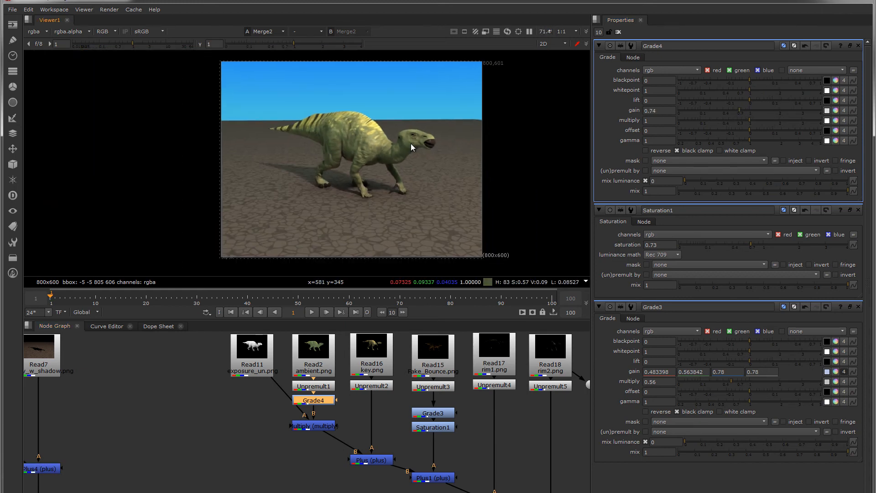
{"action": "scroll", "coordinate": [389, 149], "scroll_direction": "up", "scroll_amount": 1}
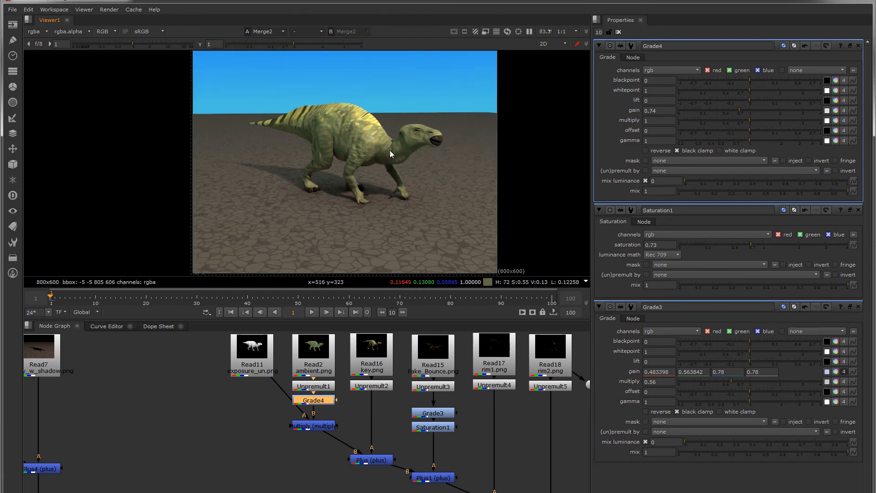
{"action": "left_click", "coordinate": [743, 113]}
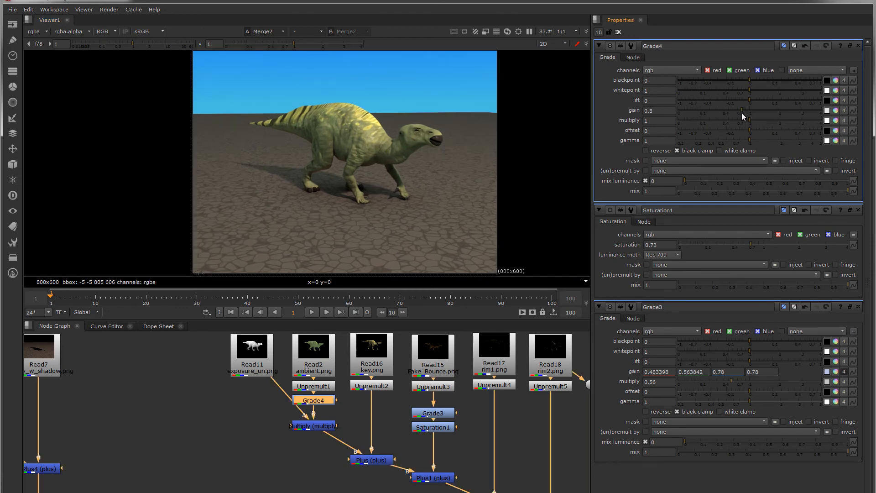
{"action": "scroll", "coordinate": [371, 190], "scroll_direction": "down", "scroll_amount": 1}
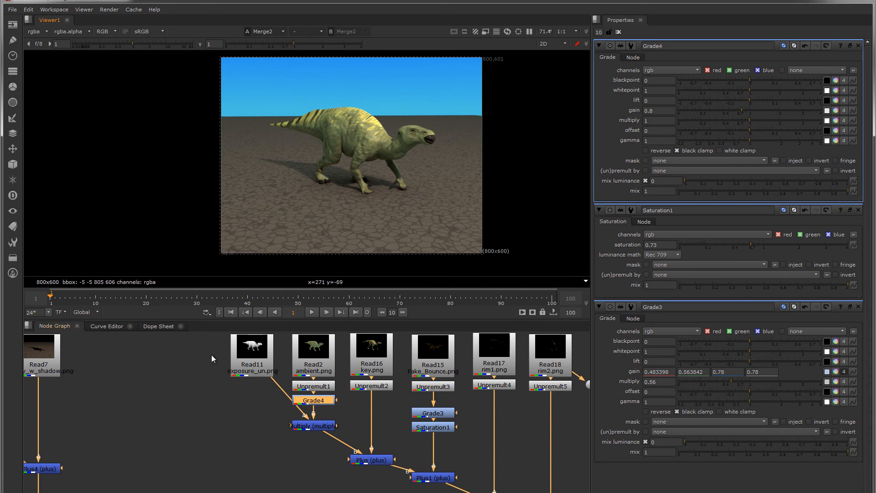
Set the multiply of the background fill pass's Grade to 0.36 and check the ground against the dinosaur.
{"action": "middle_click_drag", "start_coordinate": [211, 355], "coordinate": [495, 338]}
{"action": "middle_click_drag", "start_coordinate": [310, 396], "coordinate": [349, 413]}
{"action": "double_click", "coordinate": [255, 385]}
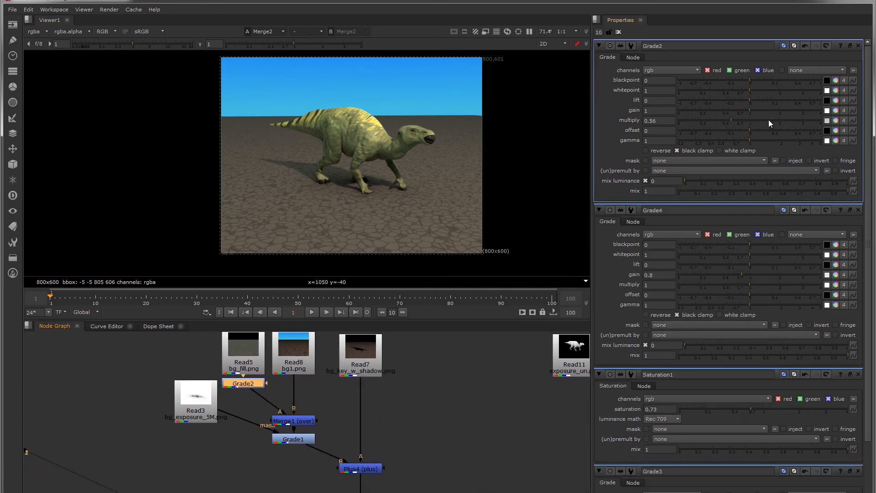
{"action": "mouse_move", "coordinate": [731, 121]}
{"action": "left_mouse_down"}
{"action": "mouse_move", "coordinate": [713, 121]}
{"action": "mouse_move", "coordinate": [721, 120]}
{"action": "left_mouse_up"}
{"action": "scroll", "coordinate": [464, 162], "scroll_direction": "down", "scroll_amount": 3}
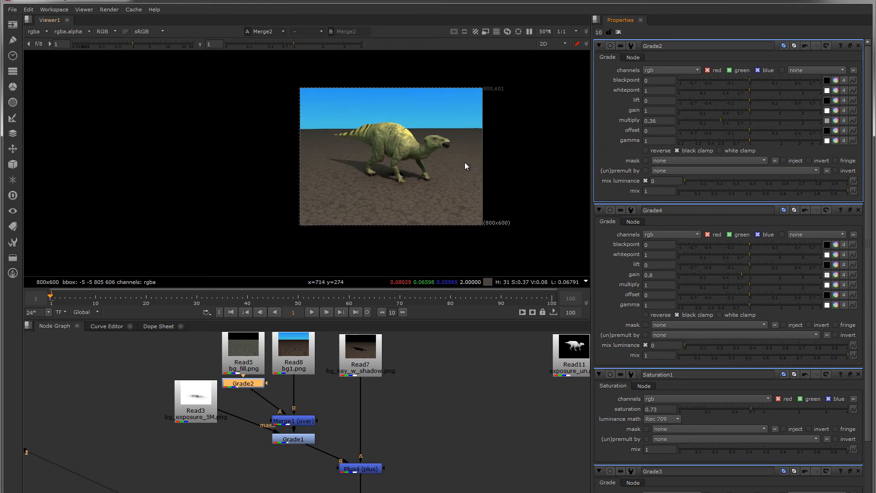
{"action": "scroll", "coordinate": [390, 154], "scroll_direction": "up", "scroll_amount": 5}
{"action": "scroll", "coordinate": [336, 133], "scroll_direction": "up", "scroll_amount": 3}
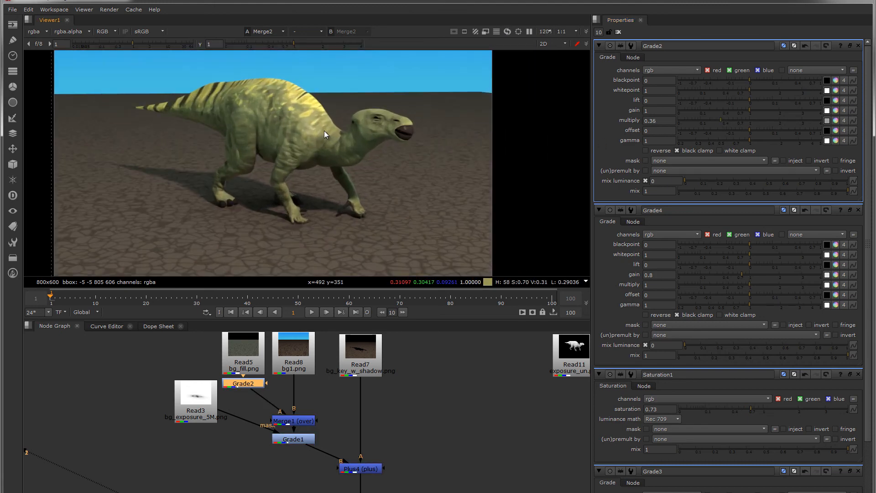
{"action": "middle_click_drag", "start_coordinate": [346, 141], "coordinate": [347, 145]}
Move the Copy and Premult nodes up to leave space above the Transform node.
{"action": "scroll", "coordinate": [449, 388], "scroll_direction": "down", "scroll_amount": 3}
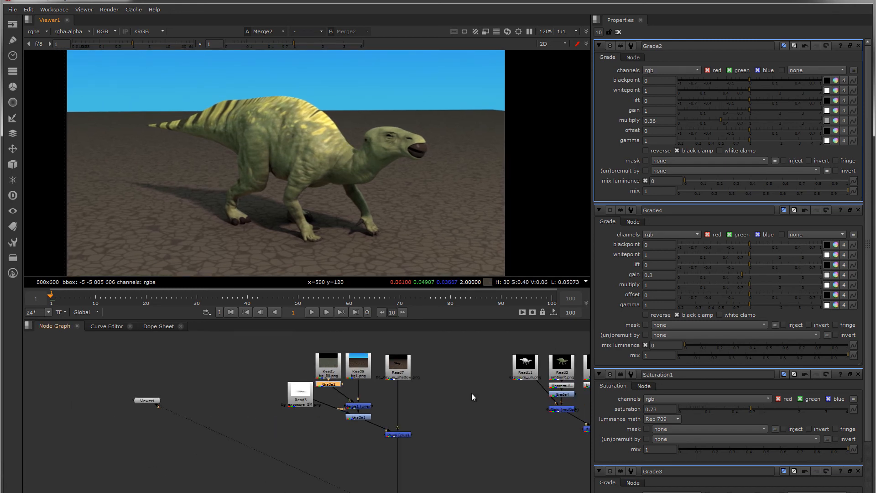
{"action": "middle_click_drag", "start_coordinate": [484, 399], "coordinate": [327, 380]}
{"action": "scroll", "coordinate": [376, 392], "scroll_direction": "down", "scroll_amount": 2}
{"action": "middle_click_drag", "start_coordinate": [398, 397], "coordinate": [390, 381]}
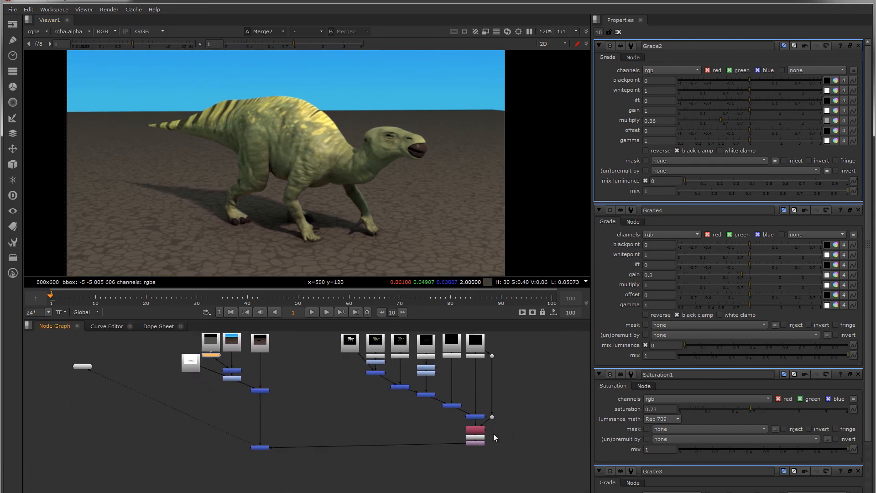
{"action": "scroll", "coordinate": [494, 433], "scroll_direction": "up", "scroll_amount": 3}
{"action": "middle_click_drag", "start_coordinate": [490, 442], "coordinate": [511, 424]}
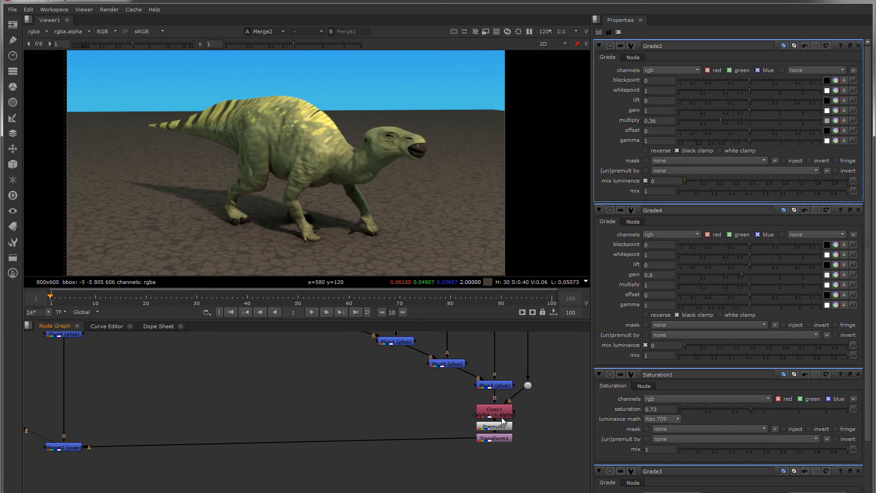
{"action": "mouse_move", "coordinate": [502, 418]}
{"action": "left_mouse_down"}
{"action": "mouse_move", "coordinate": [502, 410]}
{"action": "mouse_move", "coordinate": [494, 424]}
{"action": "left_mouse_up"}
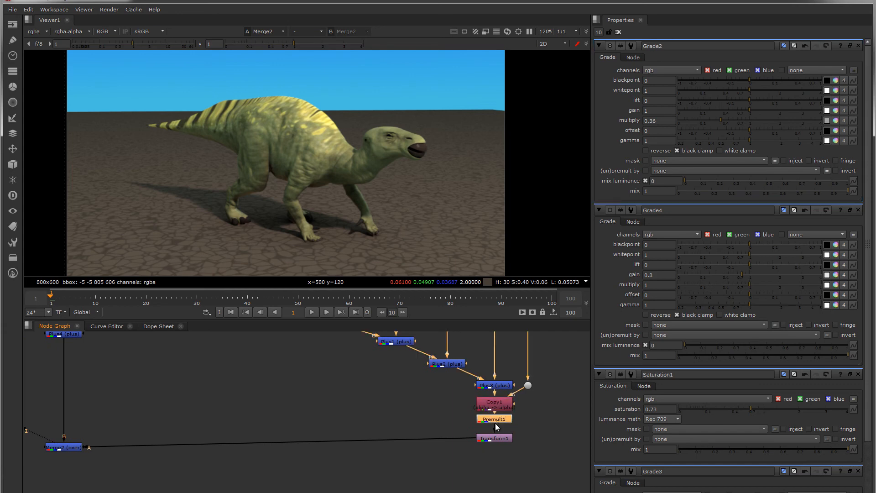
View the output of the Plus2 node, followed by the premultiplied dinosaur.
{"action": "middle_click_drag", "start_coordinate": [477, 380], "coordinate": [485, 421]}
{"action": "left_click", "coordinate": [478, 435]}
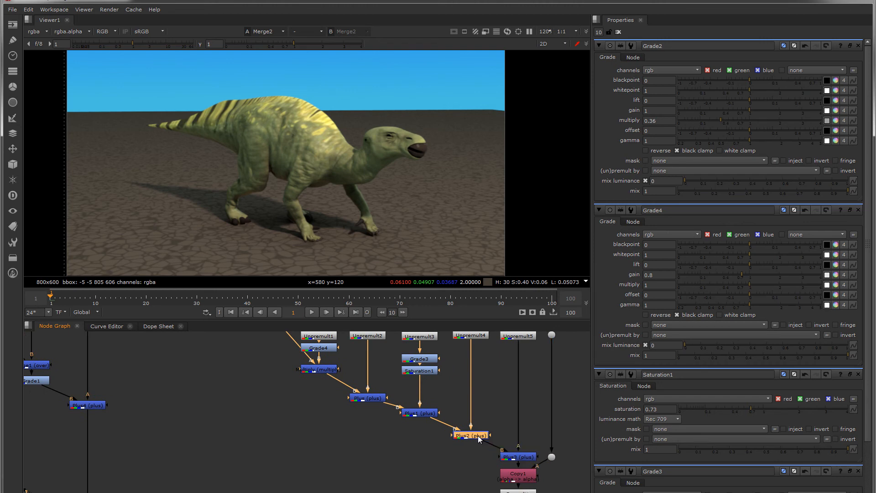
{"action": "key", "text": "1"}
{"action": "middle_click_drag", "start_coordinate": [494, 487], "coordinate": [473, 404]}
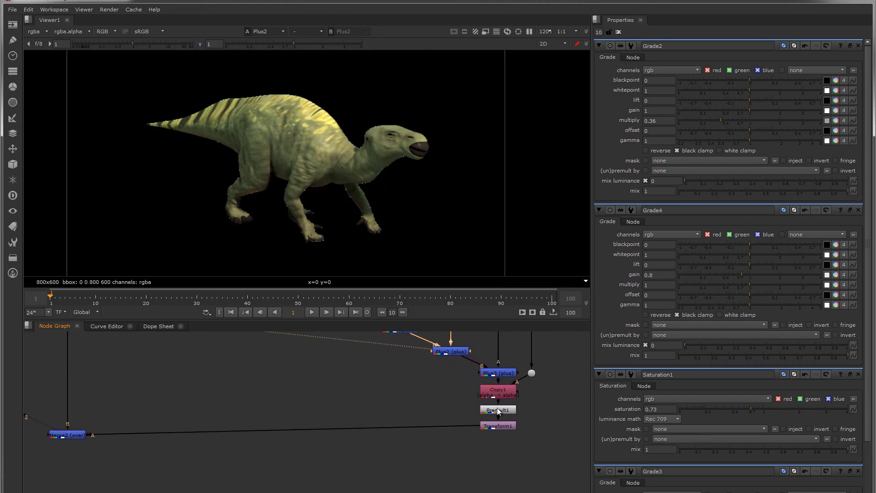
{"action": "left_click", "coordinate": [497, 410]}
{"action": "key", "text": "1"}
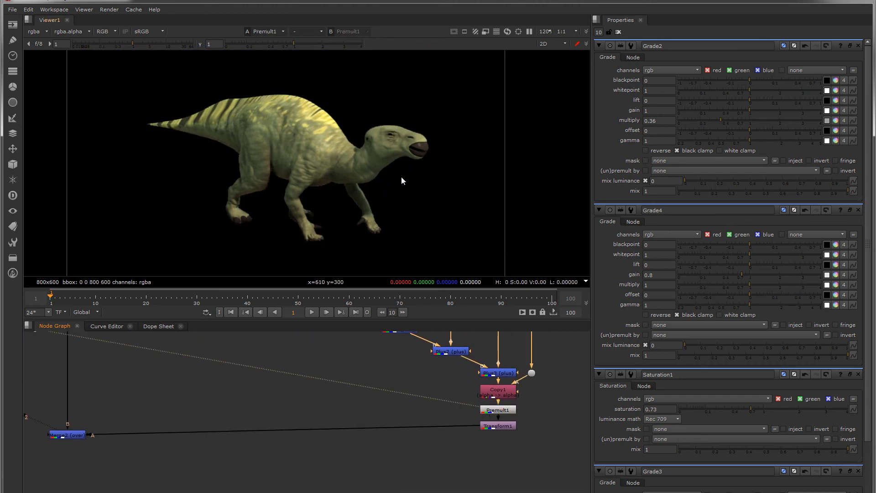
View the final Merge2 composite with the whole frame visible.
{"action": "scroll", "coordinate": [401, 178], "scroll_direction": "down", "scroll_amount": 3}
{"action": "middle_click_drag", "start_coordinate": [65, 448], "coordinate": [212, 438]}
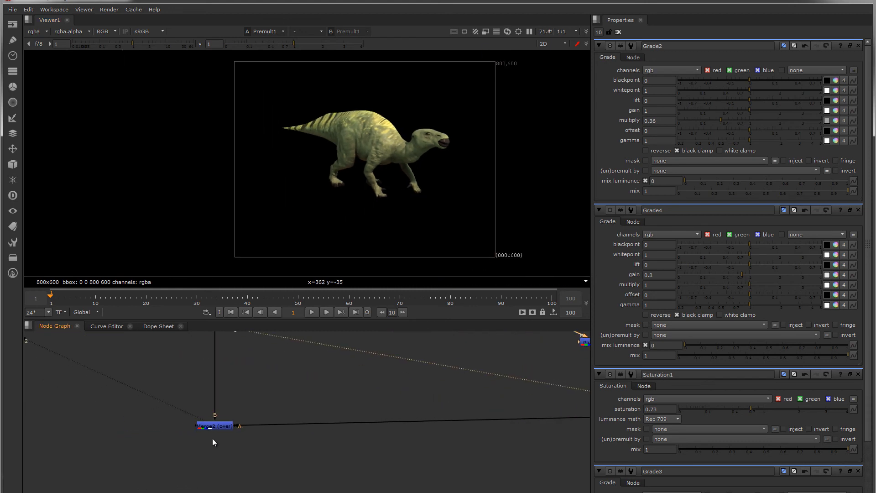
{"action": "left_click", "coordinate": [215, 426]}
{"action": "key", "text": "1"}
{"action": "middle_click_drag", "start_coordinate": [349, 226], "coordinate": [330, 154]}
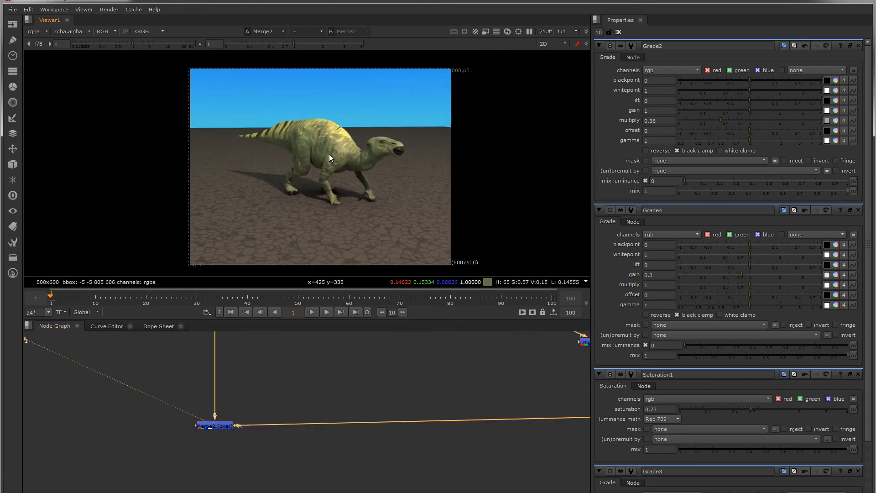
Review the chain of dinosaur light passes and examine the composited dinosaur's lighting up close.
{"action": "middle_click_drag", "start_coordinate": [433, 393], "coordinate": [395, 408]}
{"action": "middle_click_drag", "start_coordinate": [404, 419], "coordinate": [449, 492]}
{"action": "middle_click_drag", "start_coordinate": [450, 379], "coordinate": [393, 377]}
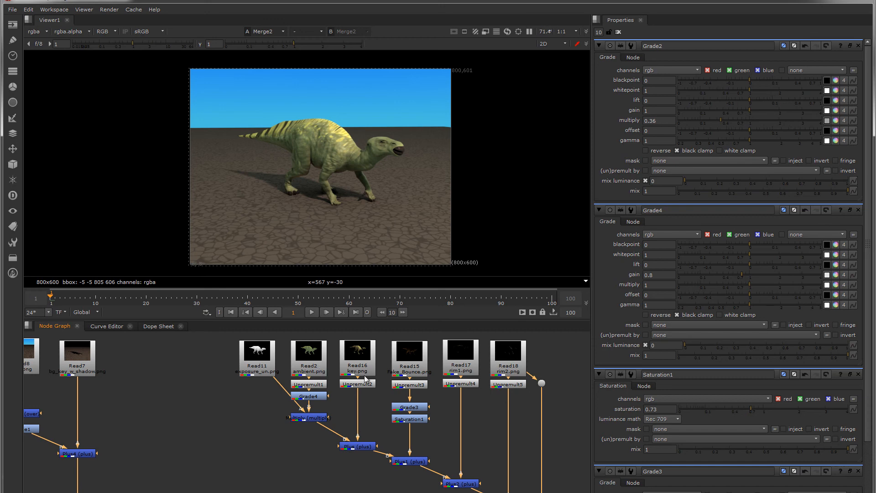
{"action": "middle_click_drag", "start_coordinate": [380, 392], "coordinate": [273, 336]}
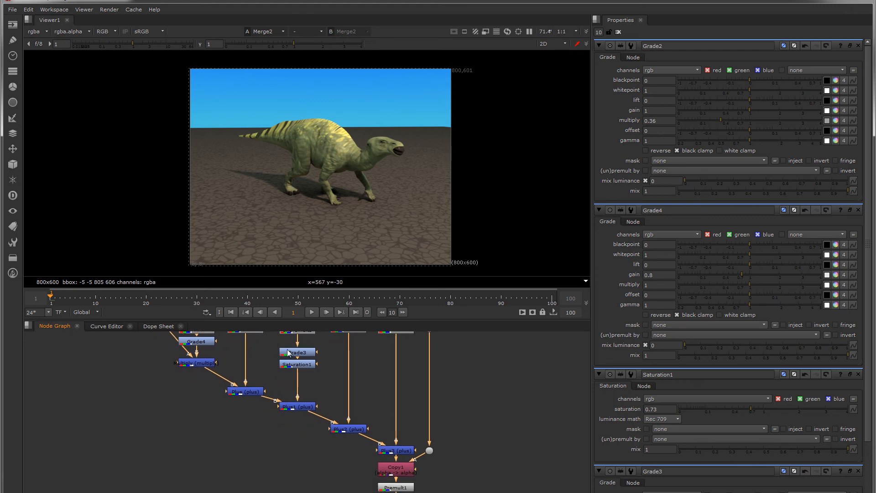
{"action": "middle_click_drag", "start_coordinate": [371, 408], "coordinate": [339, 380]}
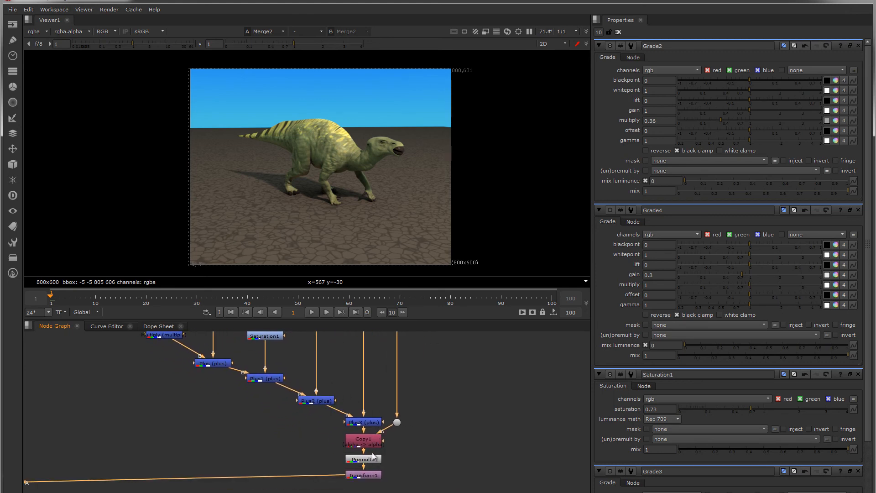
{"action": "middle_click_drag", "start_coordinate": [409, 382], "coordinate": [428, 407]}
{"action": "scroll", "coordinate": [318, 145], "scroll_direction": "up", "scroll_amount": 3}
{"action": "scroll", "coordinate": [320, 135], "scroll_direction": "up", "scroll_amount": 3}
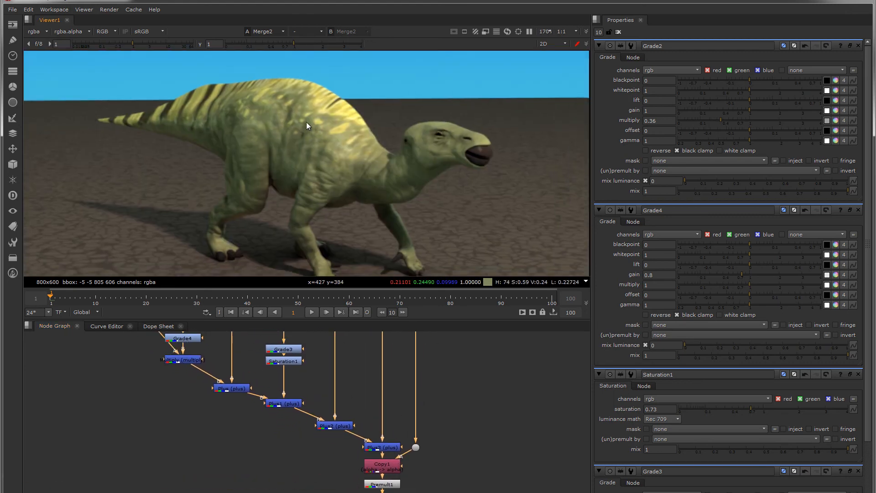
{"action": "middle_click_drag", "start_coordinate": [353, 342], "coordinate": [429, 453]}
{"action": "middle_click_drag", "start_coordinate": [328, 406], "coordinate": [373, 454]}
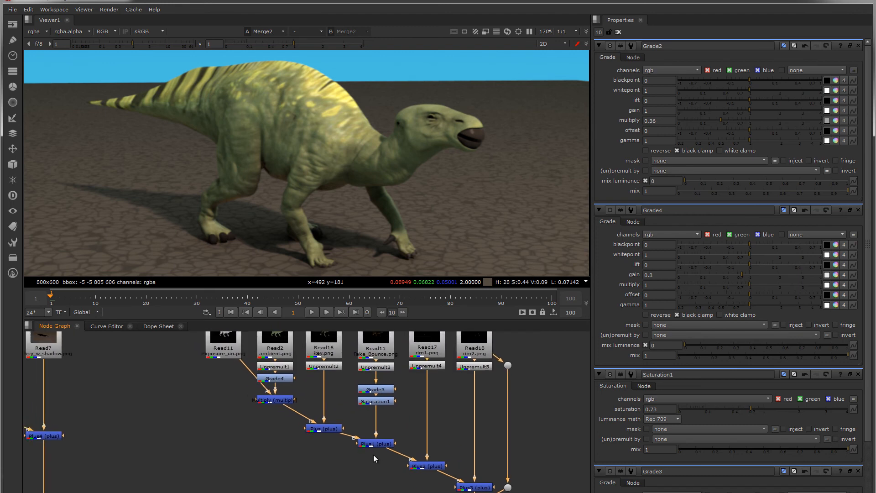
{"action": "middle_click_drag", "start_coordinate": [356, 420], "coordinate": [311, 404]}
{"action": "scroll", "coordinate": [311, 405], "scroll_direction": "down", "scroll_amount": 2}
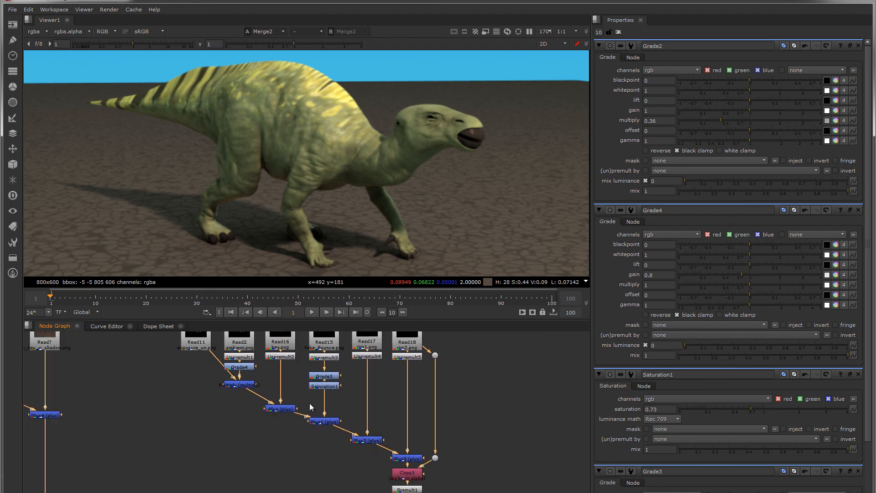
Adjust the spacing of the Premult and Transform nodes and view the output of the Copy node.
{"action": "middle_click_drag", "start_coordinate": [411, 476], "coordinate": [458, 427]}
{"action": "left_click", "coordinate": [422, 455]}
{"action": "left_click_drag", "start_coordinate": [459, 427], "coordinate": [459, 440]}
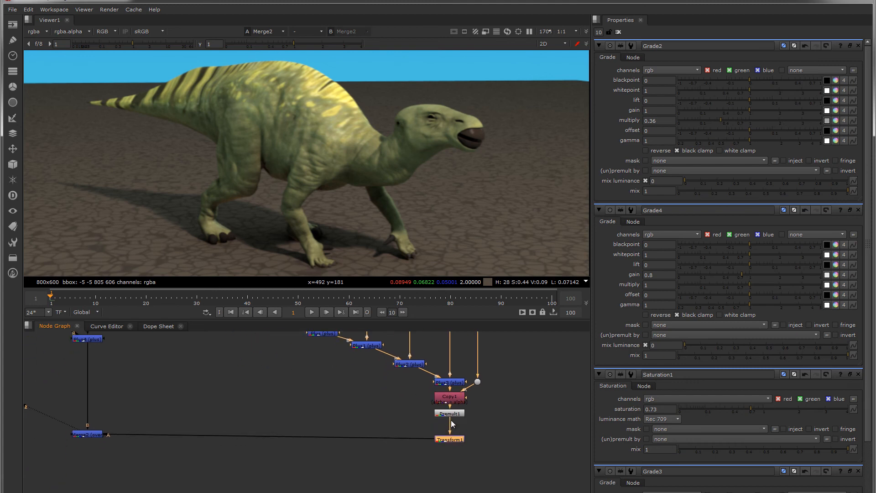
{"action": "key", "text": "1"}
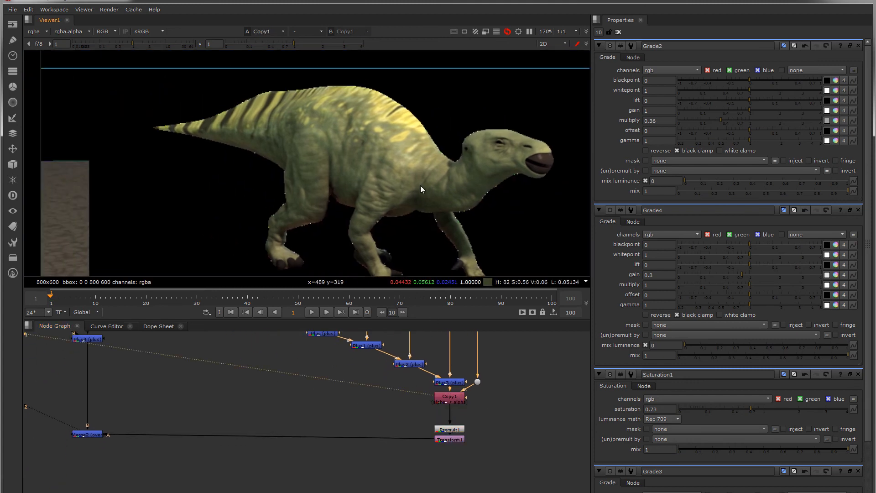
Compare the output of the Premult node with the output of the Copy node, adjusting the Premult node's spacing below it.
{"action": "left_click_drag", "start_coordinate": [457, 431], "coordinate": [456, 411]}
{"action": "key", "text": "1"}
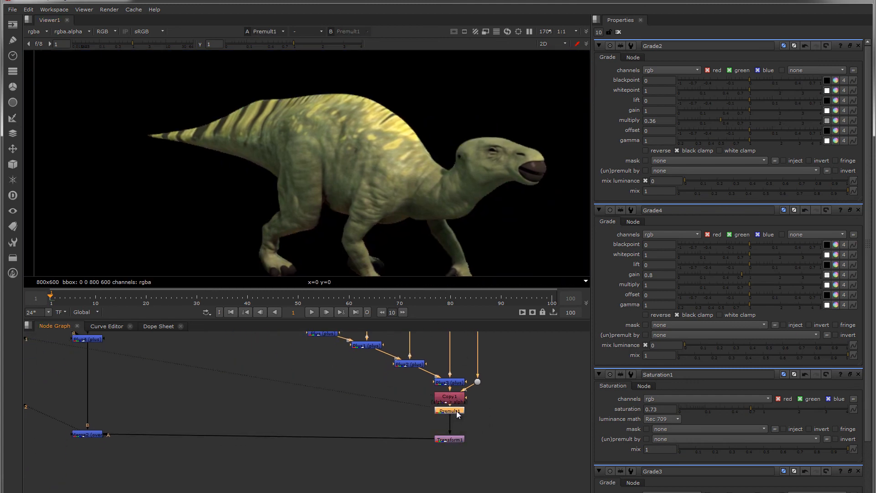
{"action": "middle_click_drag", "start_coordinate": [360, 118], "coordinate": [358, 109]}
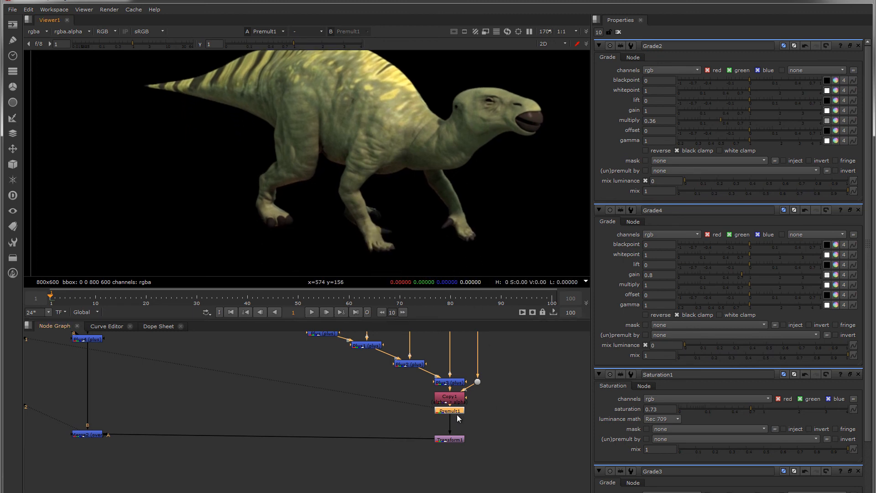
{"action": "left_click_drag", "start_coordinate": [453, 411], "coordinate": [453, 423]}
{"action": "left_click", "coordinate": [451, 401]}
{"action": "key", "text": "1"}
{"action": "middle_click_drag", "start_coordinate": [389, 370], "coordinate": [409, 432]}
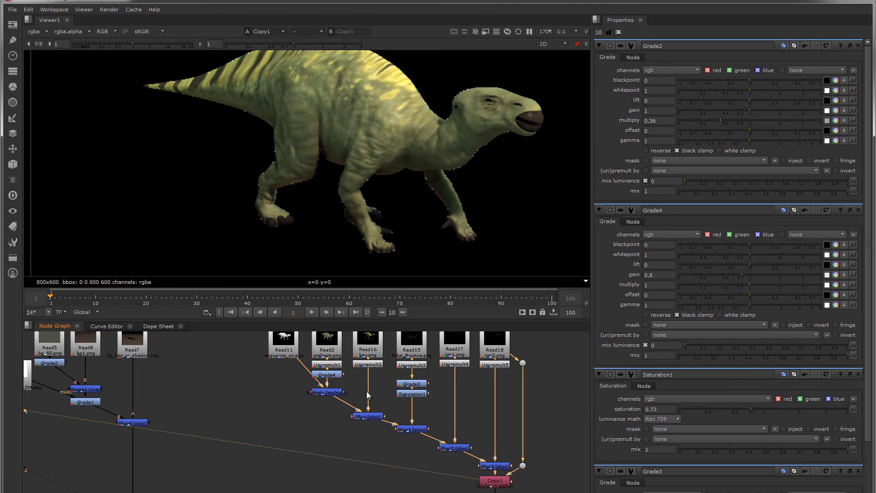
{"action": "mouse_move", "coordinate": [366, 390]}
{"action": "middle_mouse_down"}
{"action": "mouse_move", "coordinate": [370, 401]}
{"action": "mouse_move", "coordinate": [376, 394]}
{"action": "middle_mouse_up"}
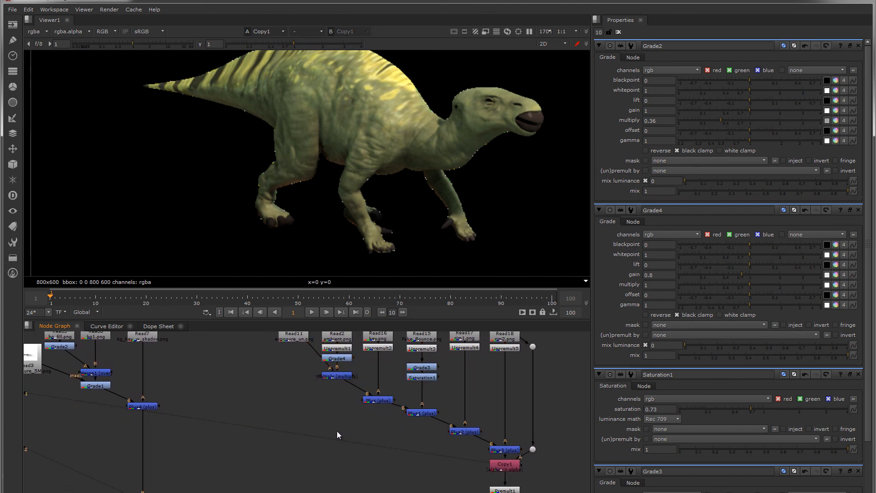
{"action": "key", "text": "Tab"}
{"action": "type", "text": "su"}
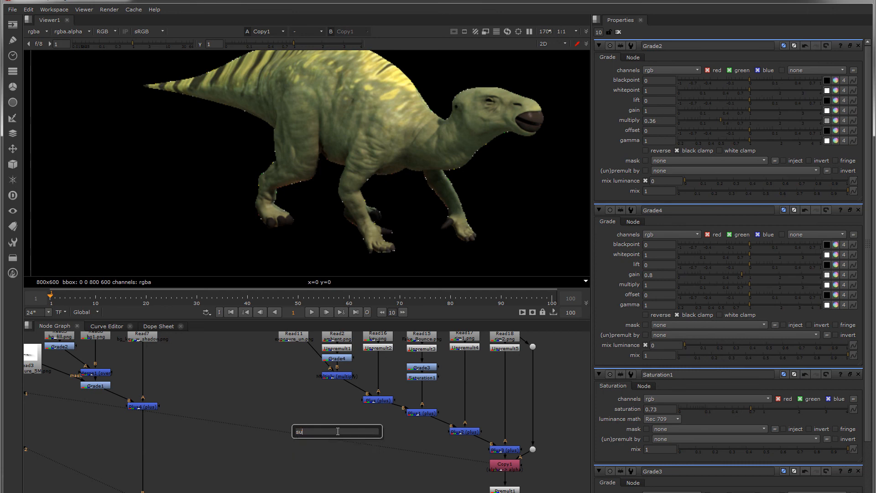
{"action": "key", "text": "BackSpace"}
{"action": "key", "text": "BackSpace"}
{"action": "key", "text": "Escape"}
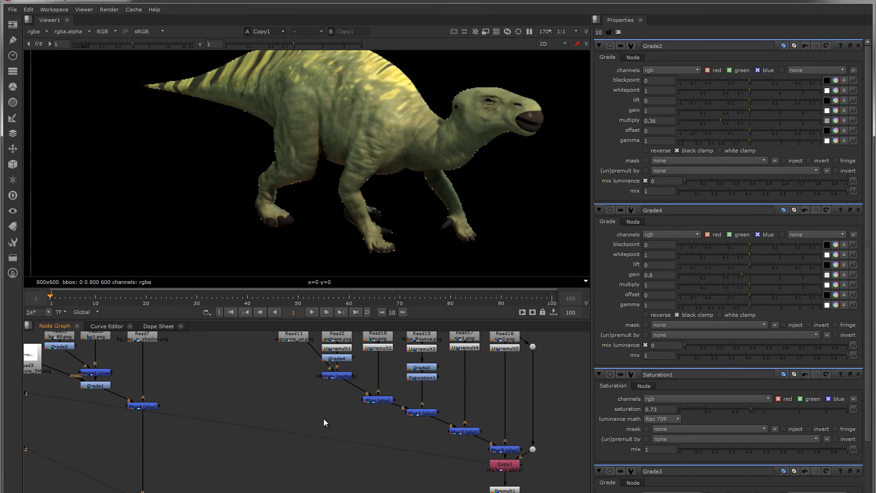
Add a Merge node set to difference, with the unpremultiplied key pass as input A and Copy1 as input B, and view it.
{"action": "key", "text": "m"}
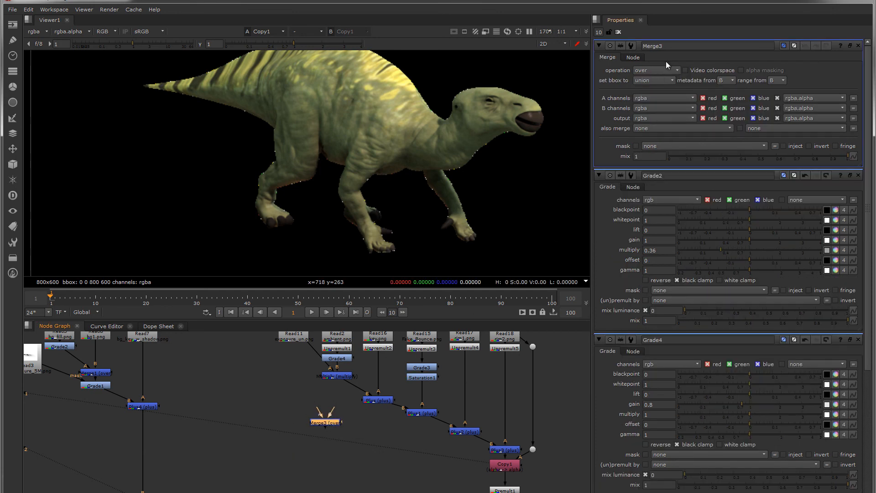
{"action": "left_click", "coordinate": [659, 71]}
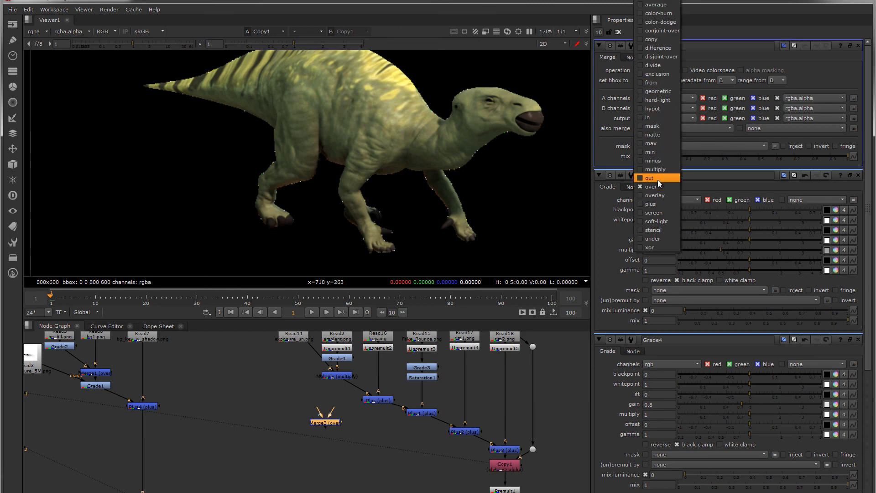
{"action": "left_click", "coordinate": [666, 49]}
{"action": "left_click_drag", "start_coordinate": [331, 410], "coordinate": [379, 349]}
{"action": "middle_click_drag", "start_coordinate": [377, 427], "coordinate": [349, 404]}
{"action": "left_click_drag", "start_coordinate": [298, 399], "coordinate": [477, 450]}
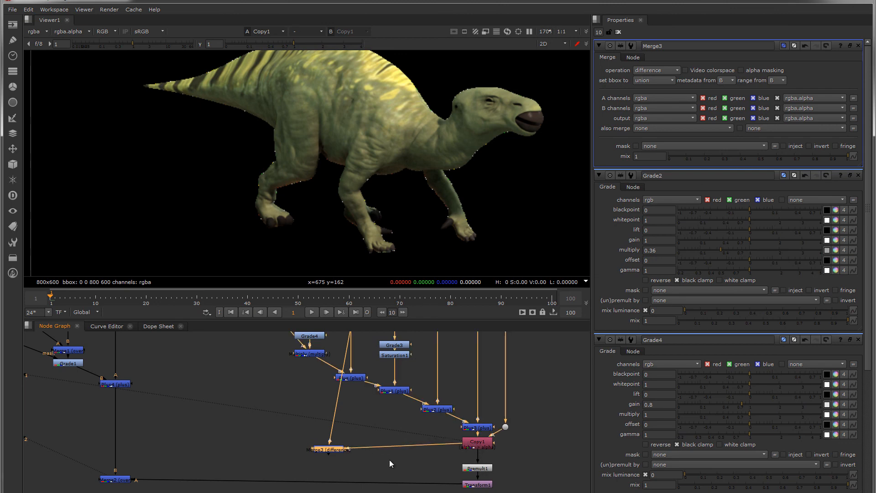
{"action": "key", "text": "1"}
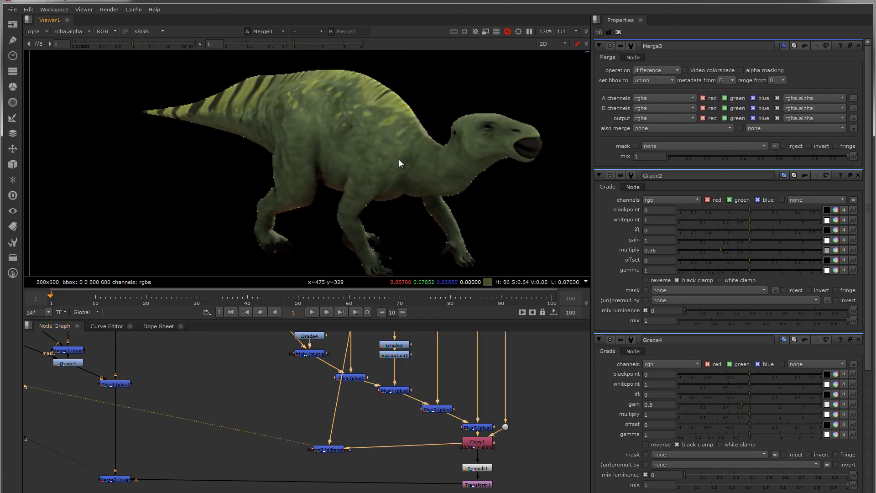
Compare the outputs of the Plus3, Copy1 and Merge3 difference nodes.
{"action": "left_click", "coordinate": [478, 442]}
{"action": "left_click", "coordinate": [479, 428]}
{"action": "key", "text": "1"}
{"action": "left_click", "coordinate": [475, 445]}
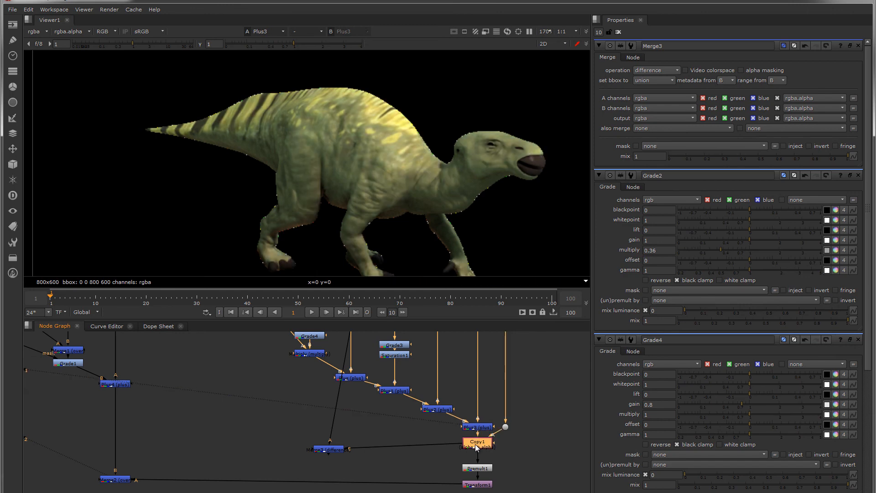
{"action": "key", "text": "1"}
{"action": "left_click", "coordinate": [330, 449]}
{"action": "key", "text": "1"}
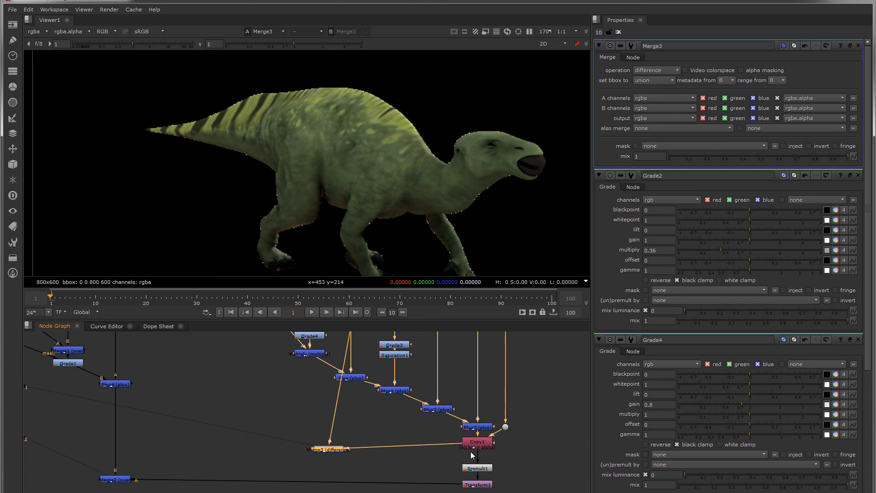
Add a Plus node that adds the key pass onto the Merge3 difference result, route its connections through dots, and view it.
{"action": "mouse_move", "coordinate": [340, 451]}
{"action": "left_mouse_down"}
{"action": "mouse_move", "coordinate": [355, 445]}
{"action": "mouse_move", "coordinate": [333, 444]}
{"action": "left_mouse_up"}
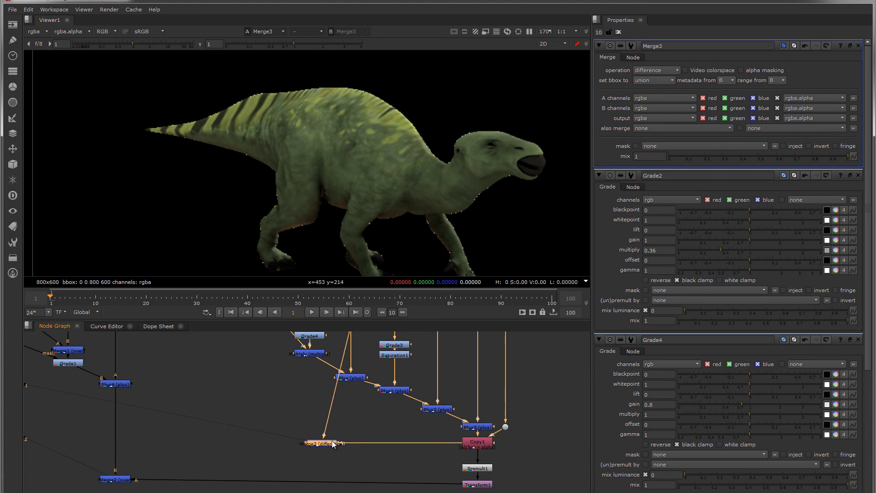
{"action": "left_click_drag", "start_coordinate": [336, 384], "coordinate": [283, 416], "text": "ctrl"}
{"action": "left_click", "coordinate": [297, 465]}
{"action": "key", "text": "Tab"}
{"action": "type", "text": "plus"}
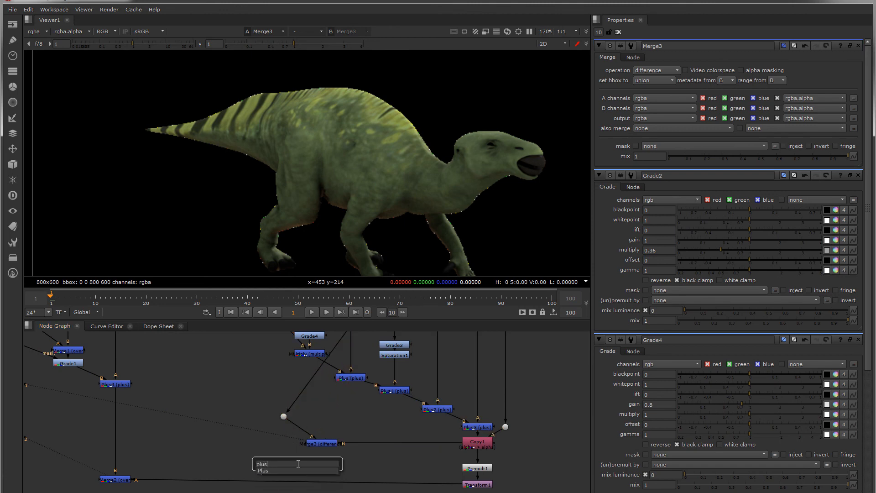
{"action": "key", "text": "Return"}
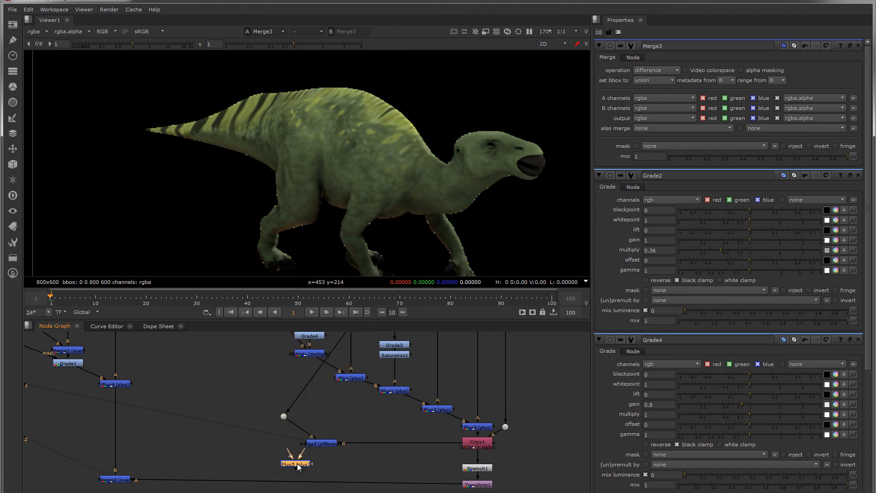
{"action": "left_click_drag", "start_coordinate": [286, 450], "coordinate": [330, 467]}
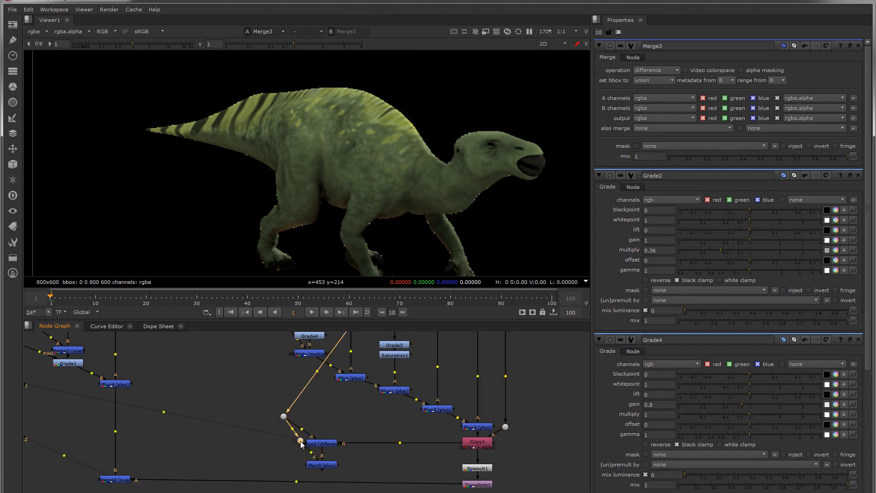
{"action": "left_click_drag", "start_coordinate": [300, 441], "coordinate": [284, 452], "text": "ctrl"}
{"action": "left_click", "coordinate": [325, 465]}
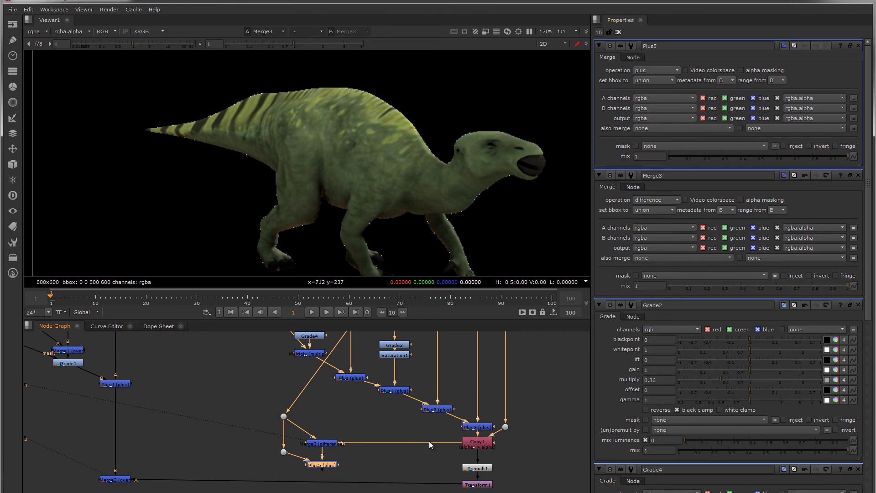
{"action": "key", "text": "1"}
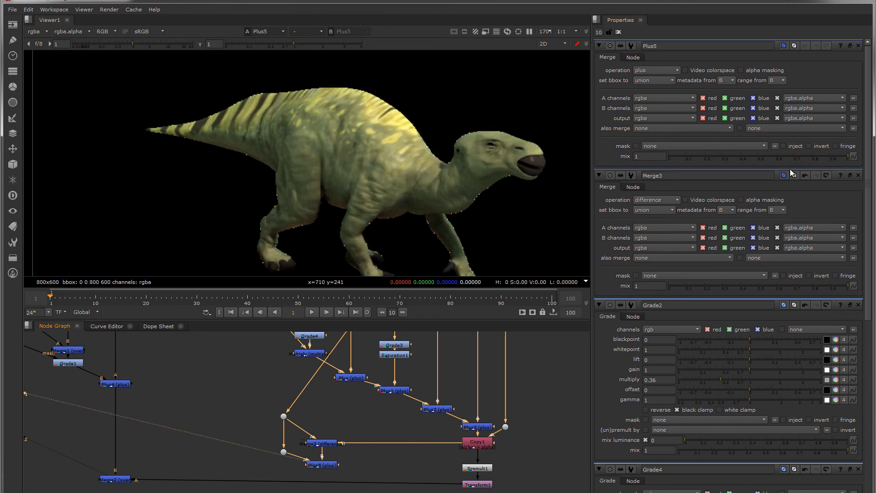
Try different mix values on the Plus5 node, including 0.865 and 0.755, and view the Merge3 difference output.
{"action": "mouse_move", "coordinate": [830, 161]}
{"action": "left_mouse_down"}
{"action": "mouse_move", "coordinate": [672, 157]}
{"action": "mouse_move", "coordinate": [779, 163]}
{"action": "mouse_move", "coordinate": [718, 163]}
{"action": "mouse_move", "coordinate": [820, 151]}
{"action": "left_mouse_up"}
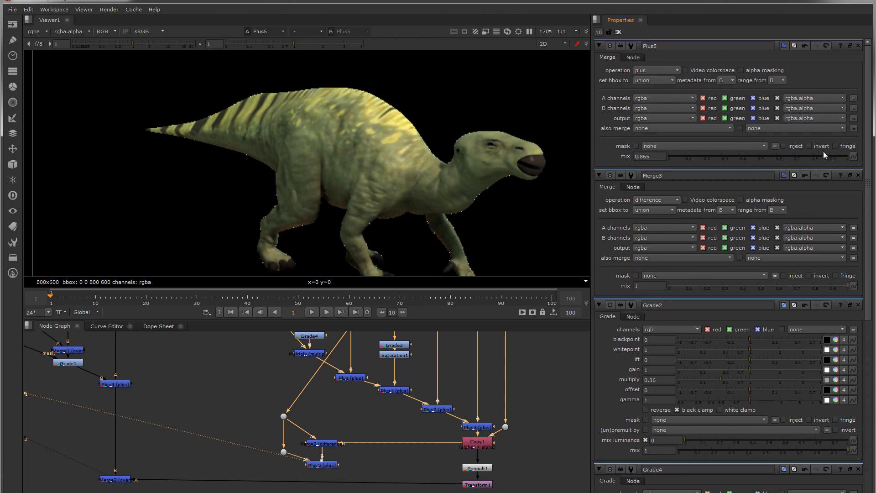
{"action": "left_click", "coordinate": [322, 444]}
{"action": "key", "text": "1"}
{"action": "middle_click_drag", "start_coordinate": [397, 190], "coordinate": [388, 162]}
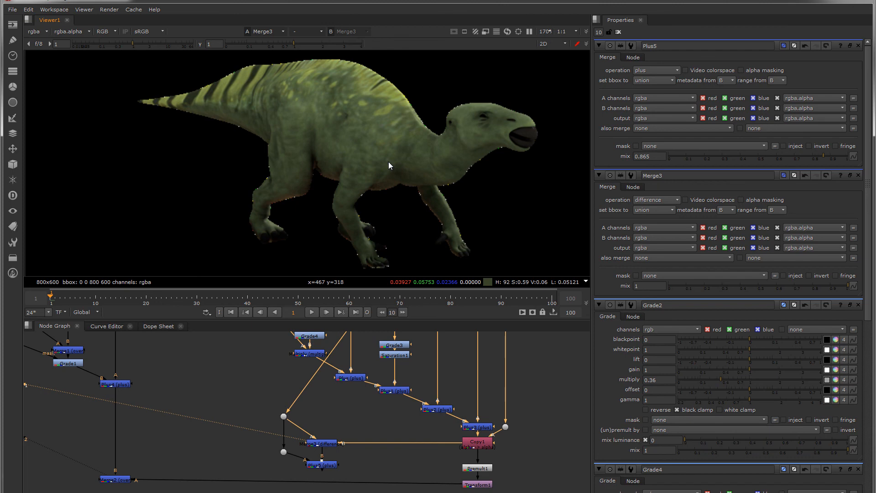
{"action": "left_click", "coordinate": [325, 465]}
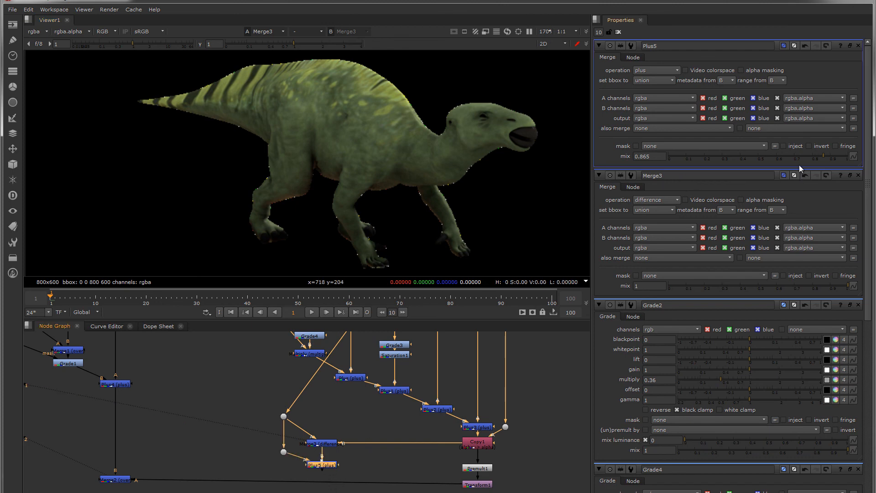
{"action": "left_click", "coordinate": [846, 156]}
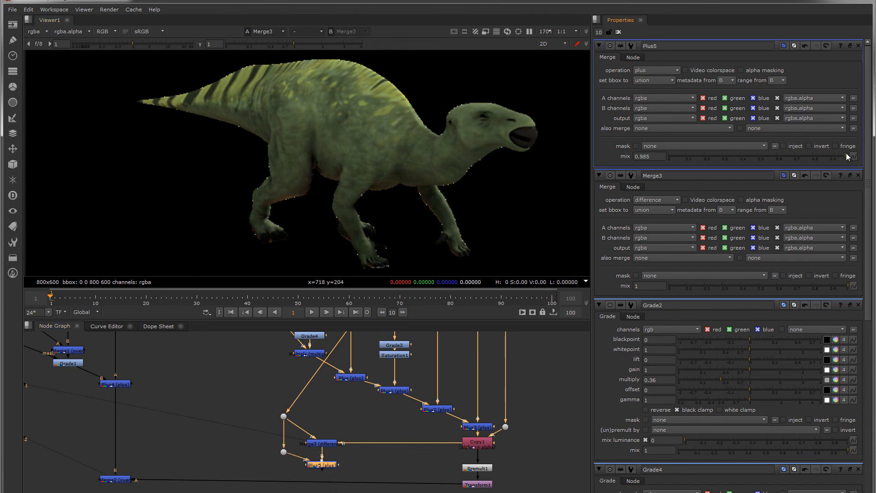
Insert a Grade node between the key pass dot and Merge3's A input, and set its multiply to 1.78.
{"action": "left_click", "coordinate": [332, 443]}
{"action": "scroll", "coordinate": [332, 443], "scroll_direction": "up", "scroll_amount": 3}
{"action": "middle_click_drag", "start_coordinate": [332, 443], "coordinate": [338, 413]}
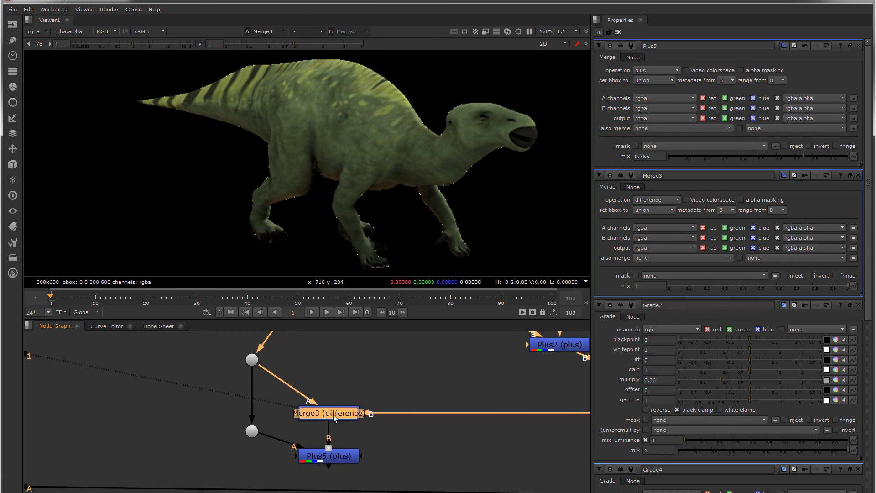
{"action": "left_click", "coordinate": [315, 366]}
{"action": "key", "text": "g"}
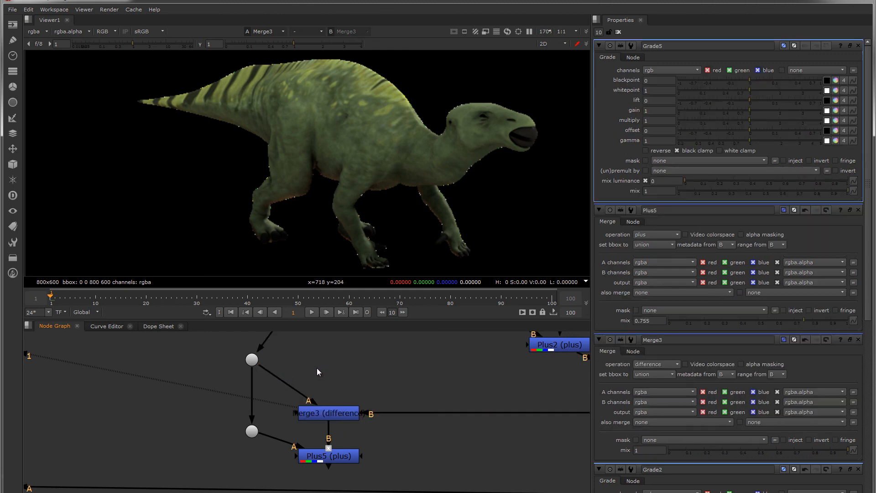
{"action": "left_click_drag", "start_coordinate": [305, 377], "coordinate": [290, 387]}
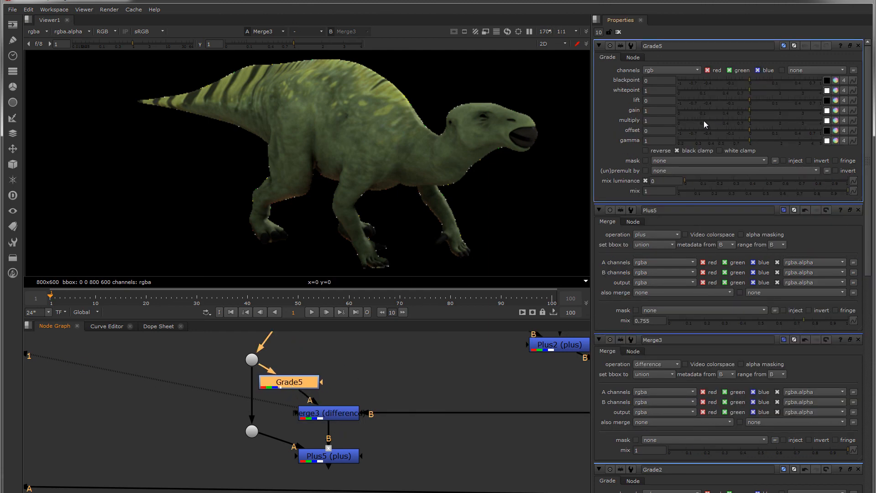
{"action": "left_click_drag", "start_coordinate": [743, 123], "coordinate": [774, 118]}
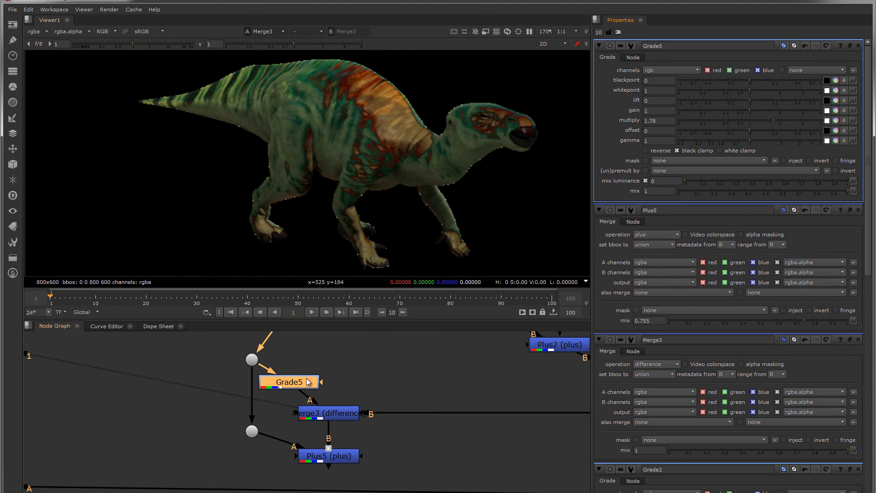
Disable the Grade5 node, view the Plus5 output, and set the Plus5 mix to 0.93.
{"action": "key", "text": "d"}
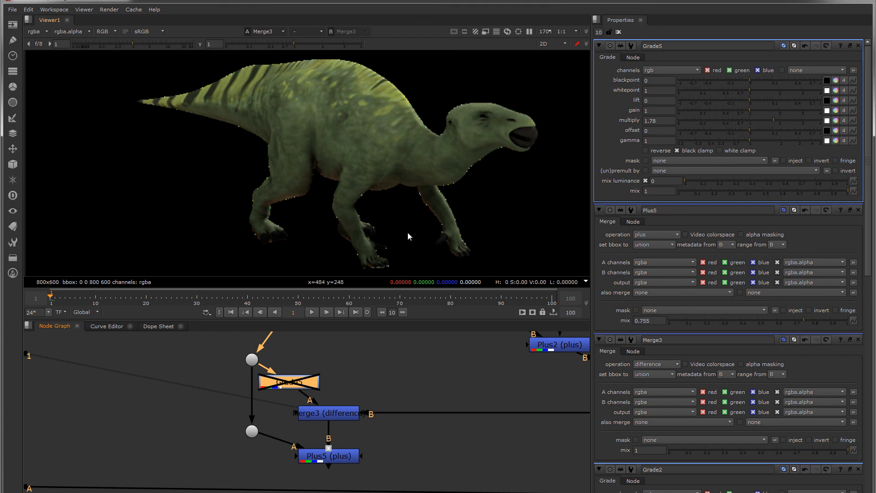
{"action": "left_click", "coordinate": [337, 419]}
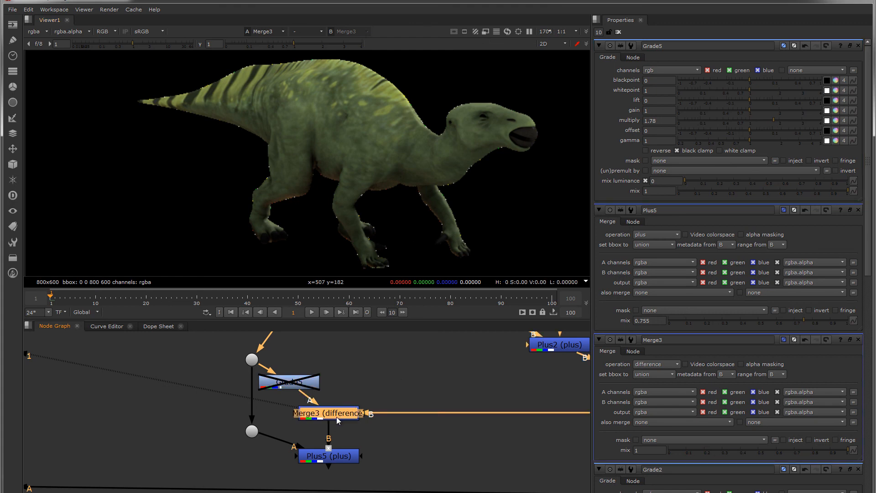
{"action": "left_click", "coordinate": [333, 458]}
{"action": "key", "text": "1"}
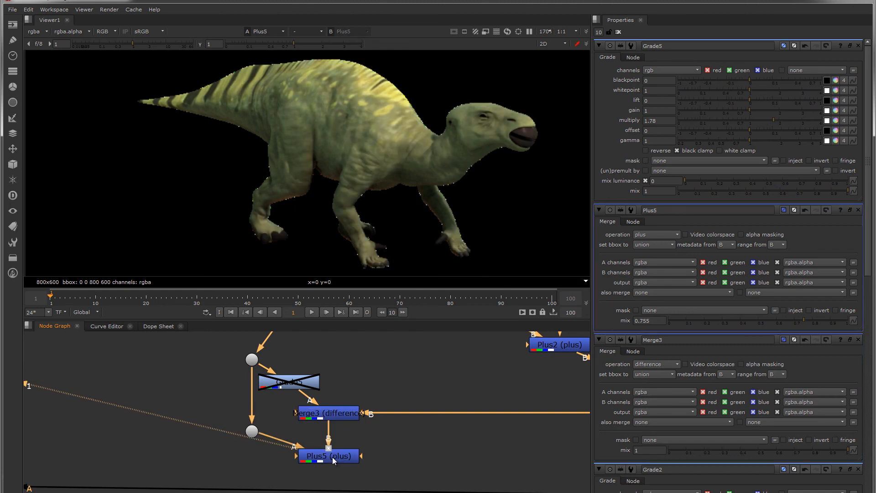
{"action": "left_click_drag", "start_coordinate": [783, 156], "coordinate": [821, 152]}
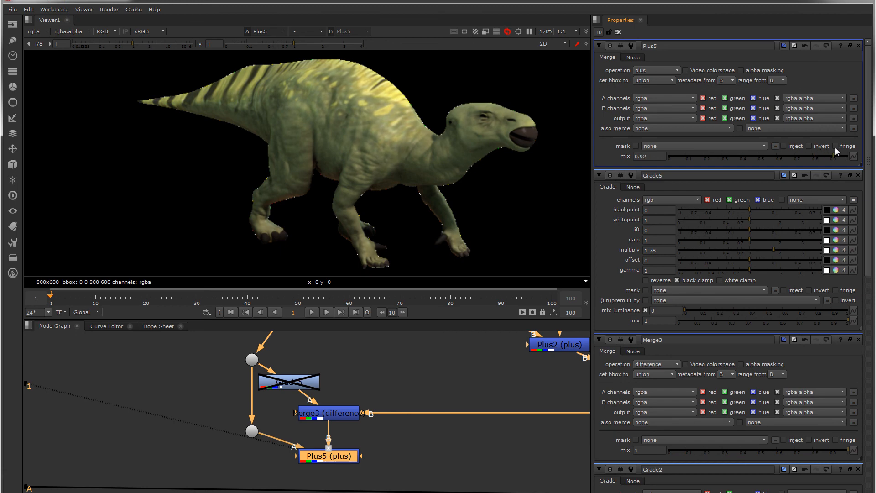
Delete the test branch containing Grade5, Merge3, Plus5 and their dots.
{"action": "scroll", "coordinate": [491, 364], "scroll_direction": "down", "scroll_amount": 5}
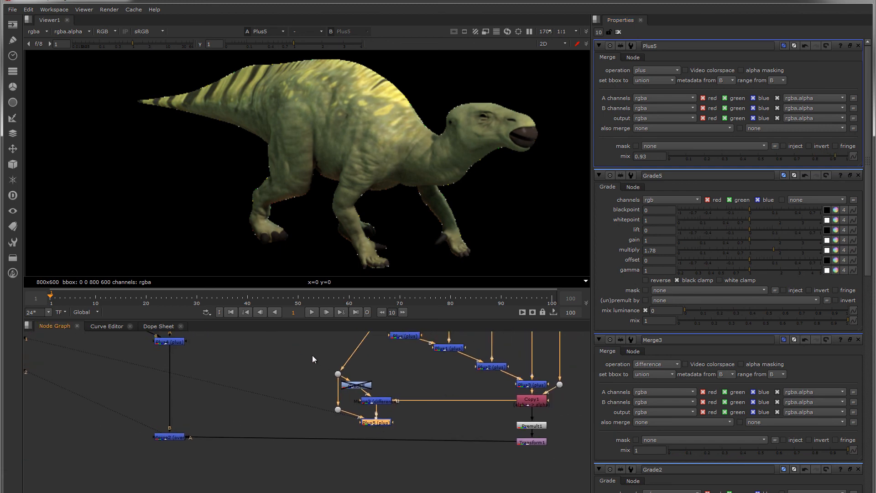
{"action": "left_click_drag", "start_coordinate": [312, 355], "coordinate": [425, 429]}
{"action": "key", "text": "Delete"}
Move the final Merge2 node slightly lower beneath the background branch.
{"action": "middle_click_drag", "start_coordinate": [418, 413], "coordinate": [487, 417]}
{"action": "middle_click_drag", "start_coordinate": [545, 410], "coordinate": [458, 390]}
{"action": "left_click_drag", "start_coordinate": [451, 384], "coordinate": [516, 415]}
{"action": "middle_click_drag", "start_coordinate": [245, 383], "coordinate": [368, 387]}
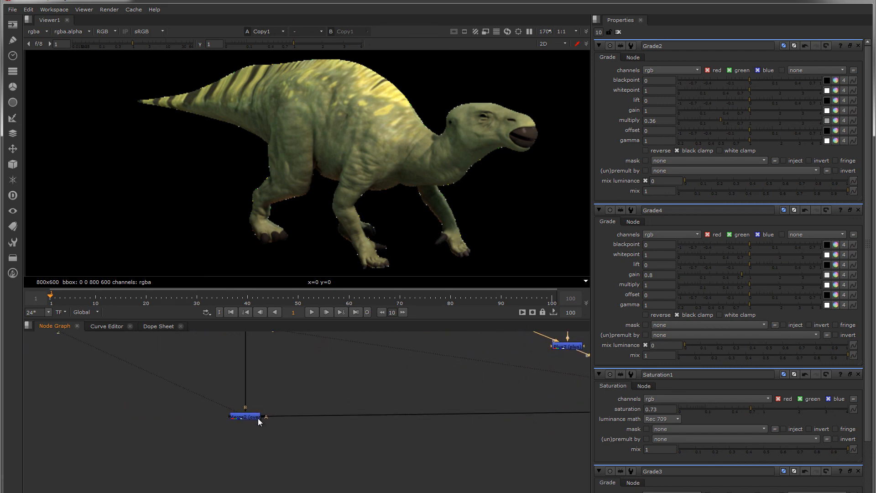
{"action": "left_click_drag", "start_coordinate": [259, 418], "coordinate": [257, 429]}
{"action": "scroll", "coordinate": [379, 392], "scroll_direction": "down", "scroll_amount": 3}
{"action": "middle_click_drag", "start_coordinate": [379, 392], "coordinate": [339, 412]}
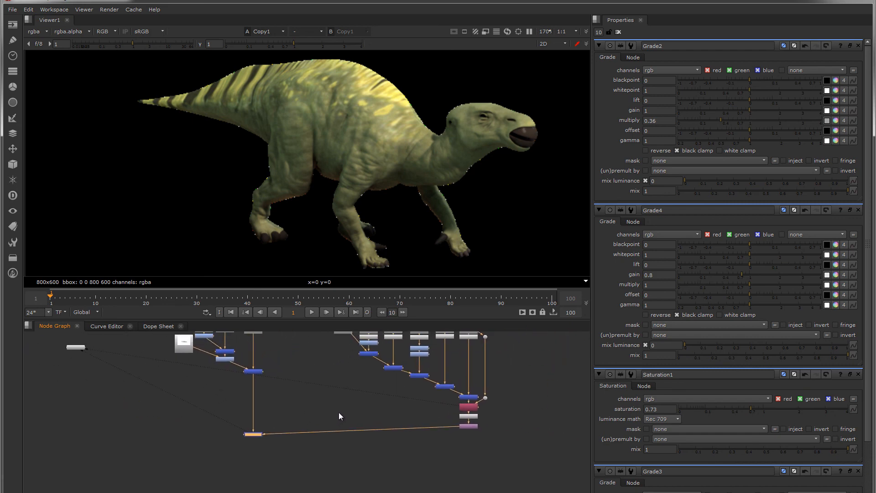